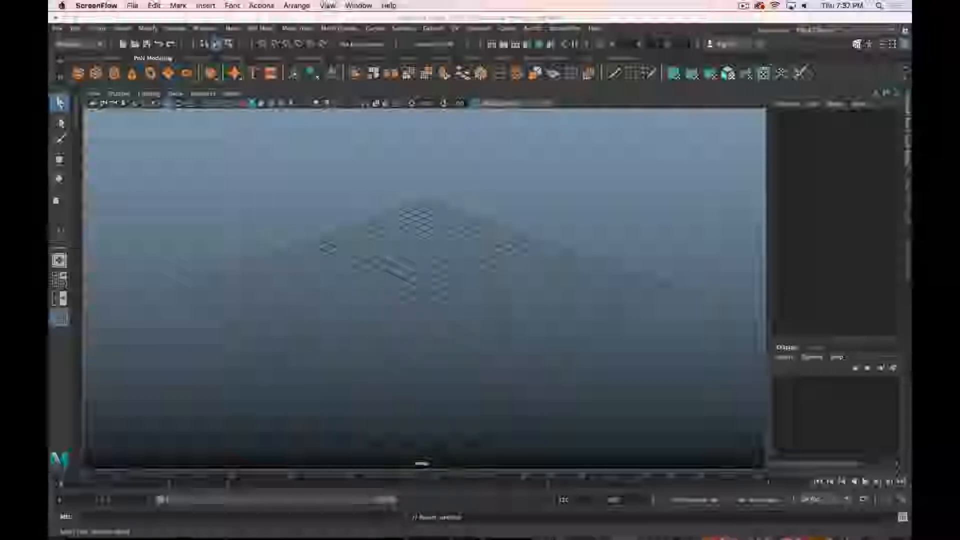
Set the current project to the Spring_2019_Class_Prep folder.
left_click(56, 28)
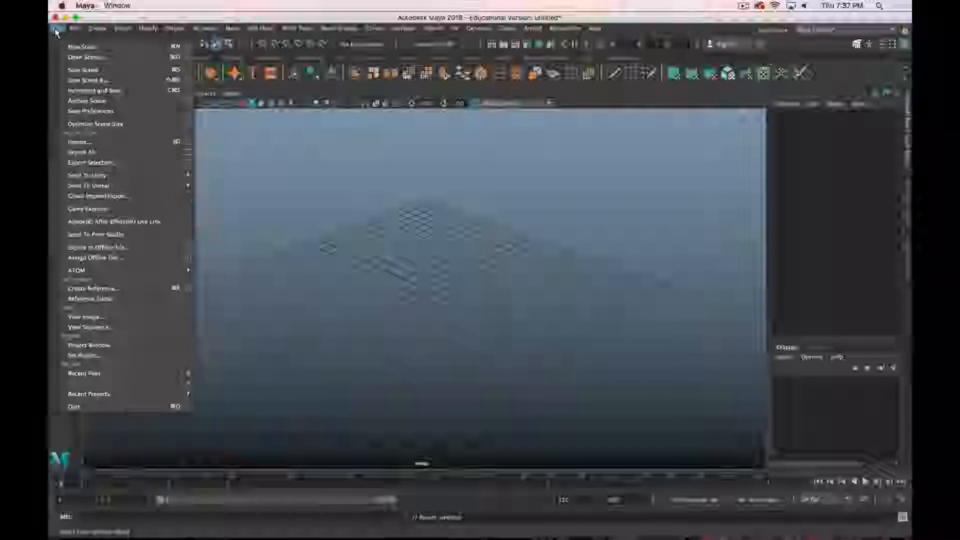
left_click(114, 356)
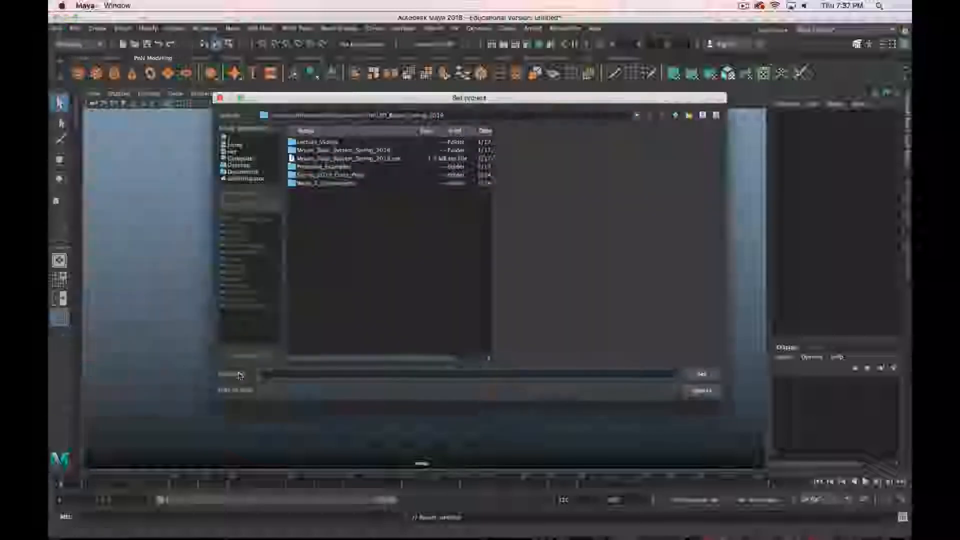
left_click(345, 174)
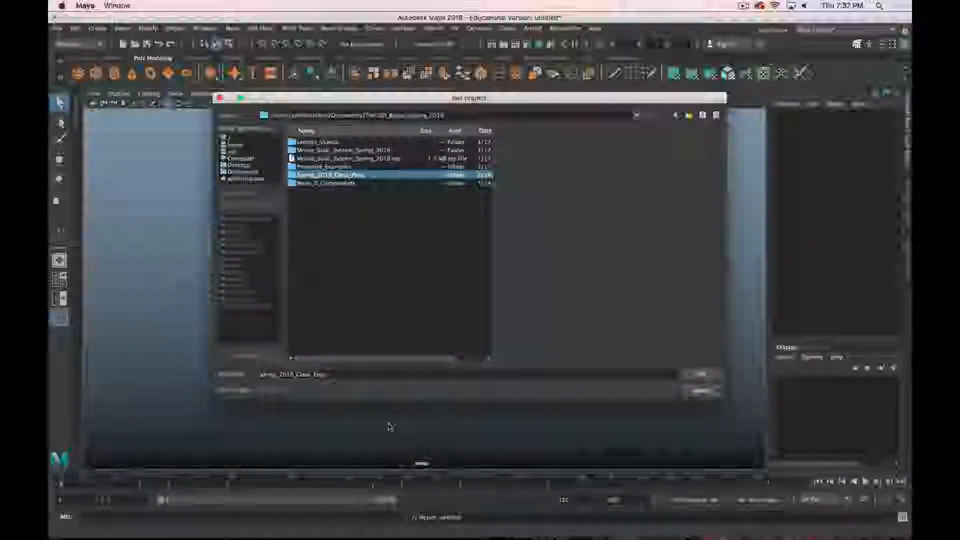
left_click(329, 183)
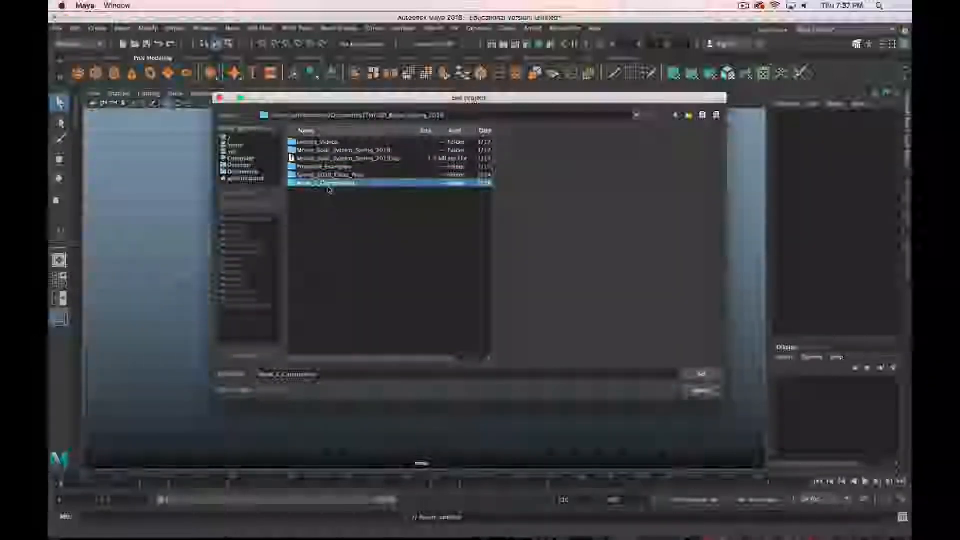
left_click(344, 176)
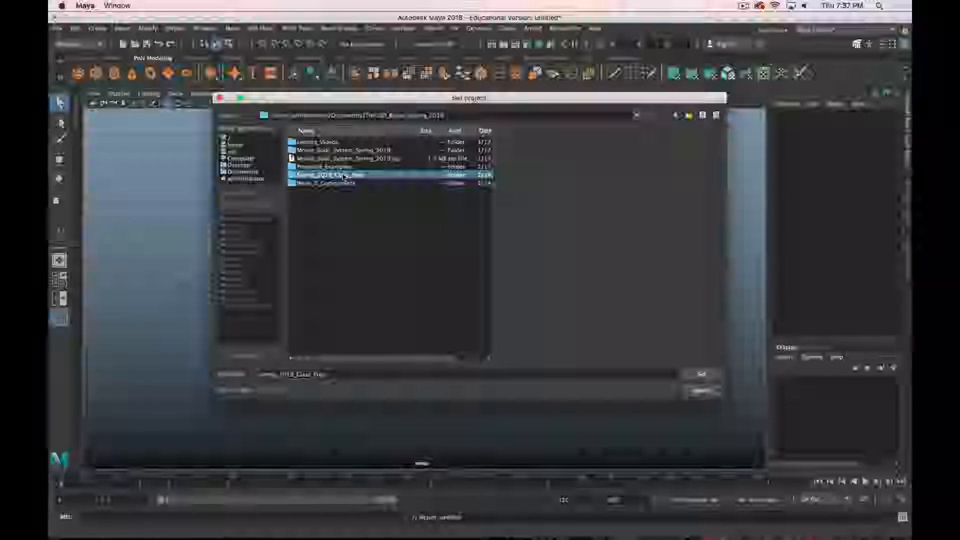
left_click(700, 375)
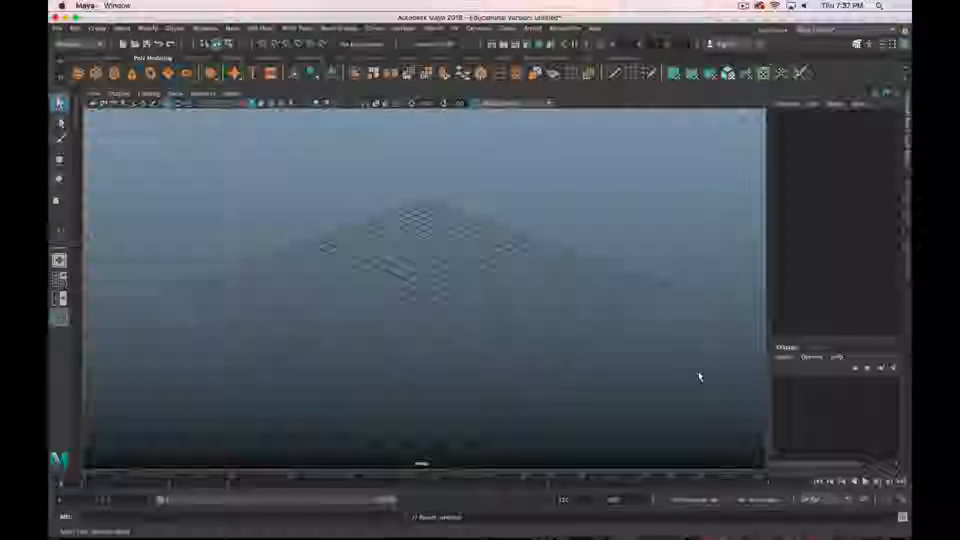
Save the empty scene as Wine_Glass_2019 in the project's scenes folder.
key("shift+super+s")
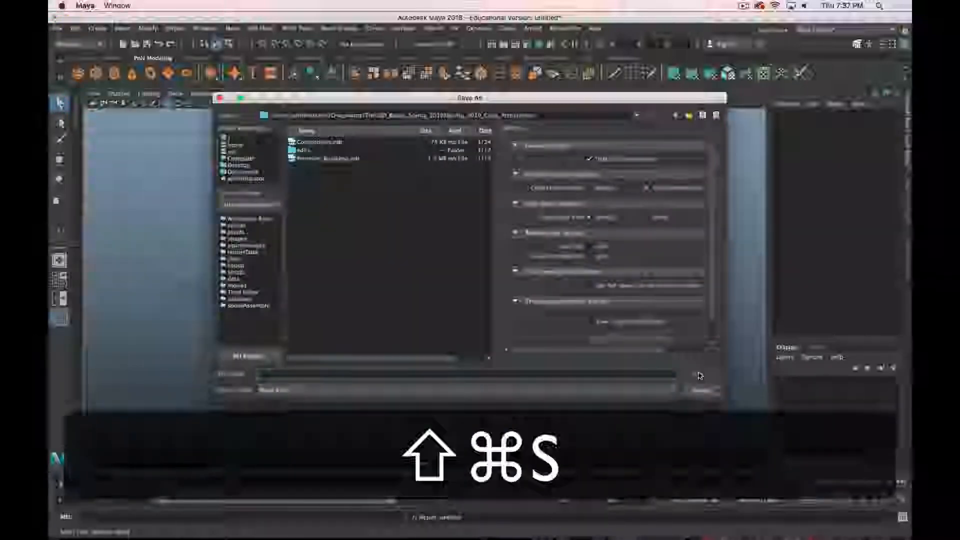
type("Menu_")
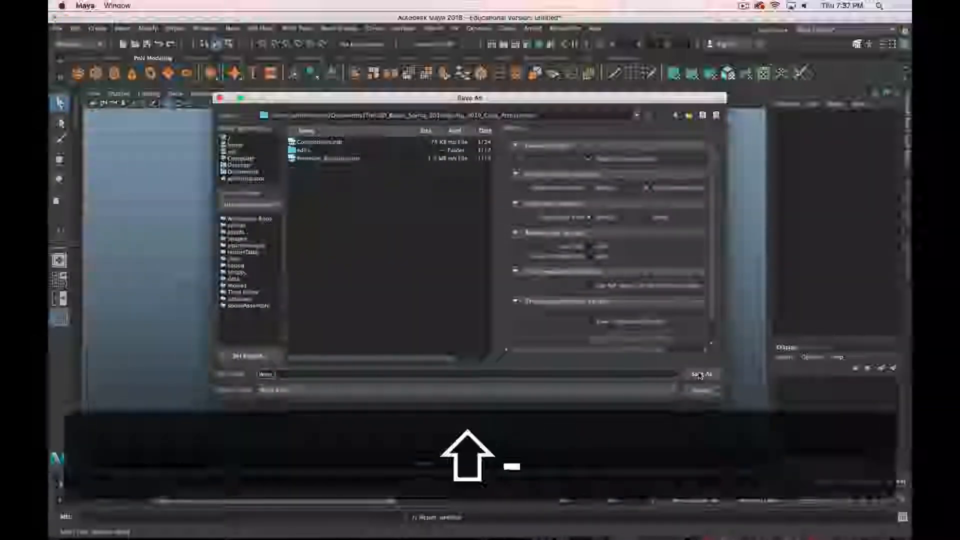
type("Class_201")
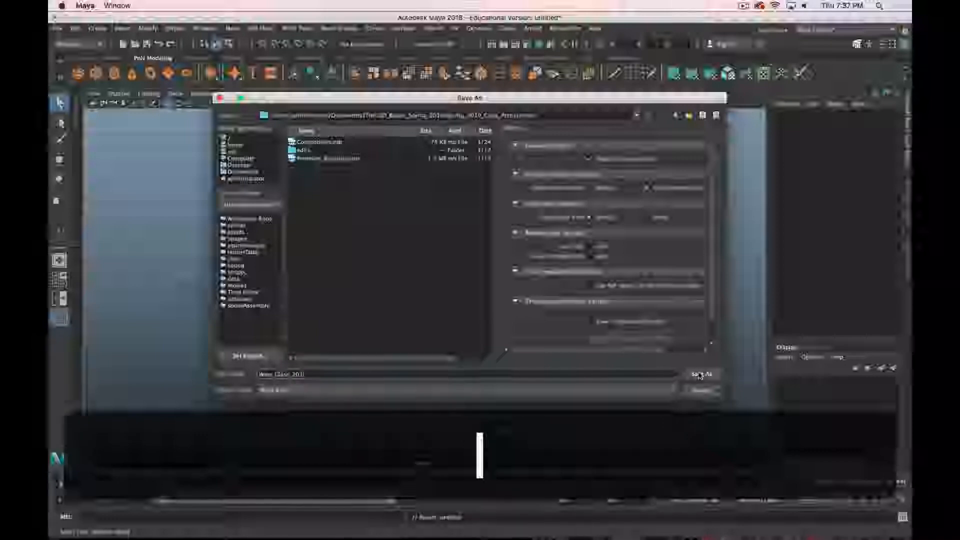
type("9")
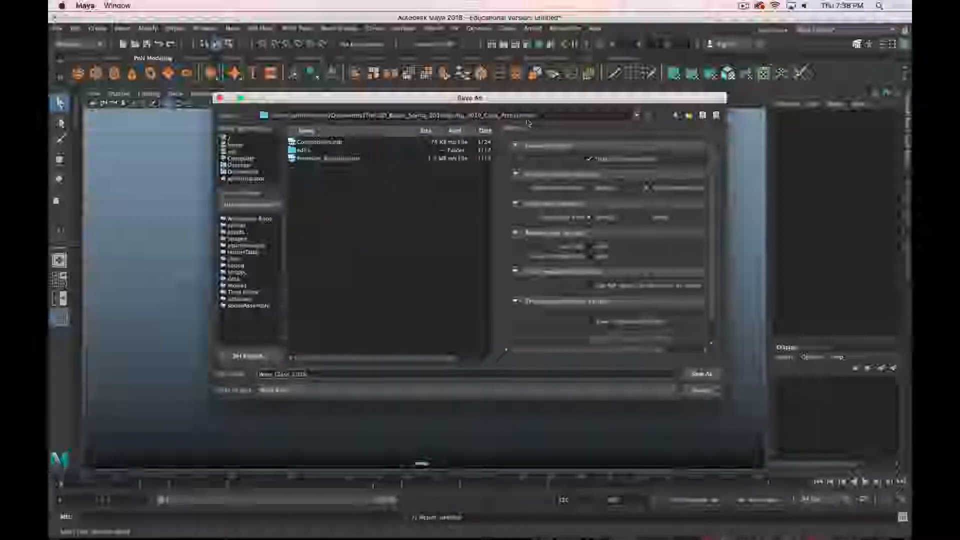
left_click(699, 374)
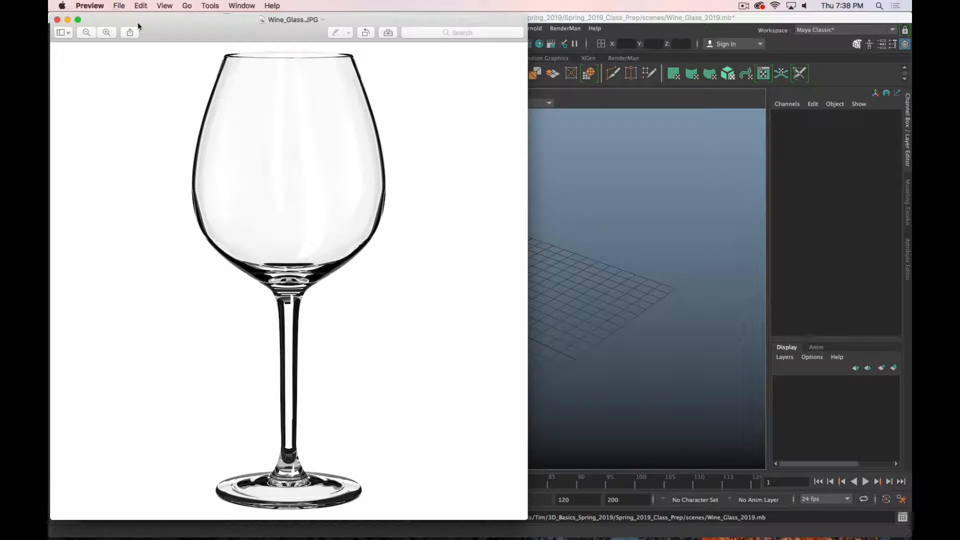
Examine the Wine_Glass.JPG reference image in Preview, then move its window off the scene and return to Maya.
left_click_drag(302, 31, 957, 30)
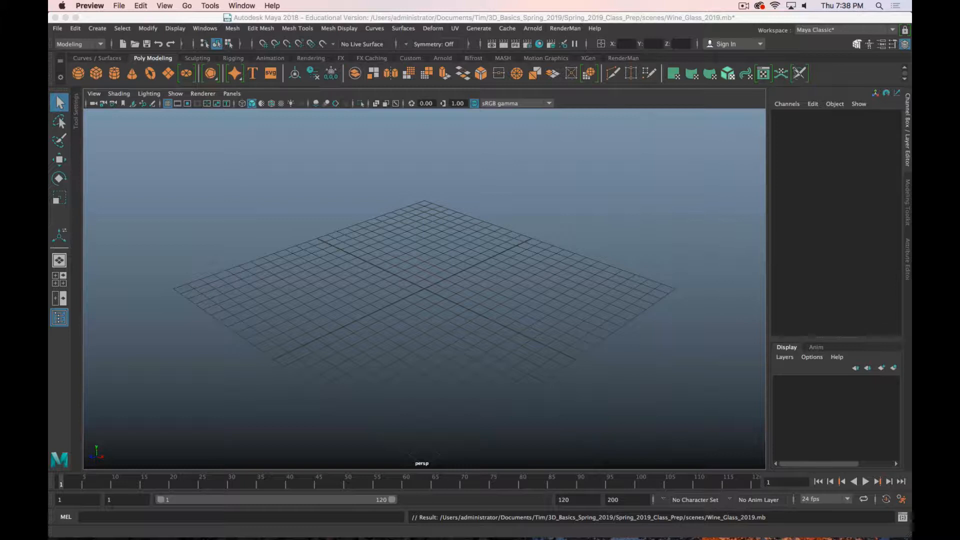
left_click(314, 18)
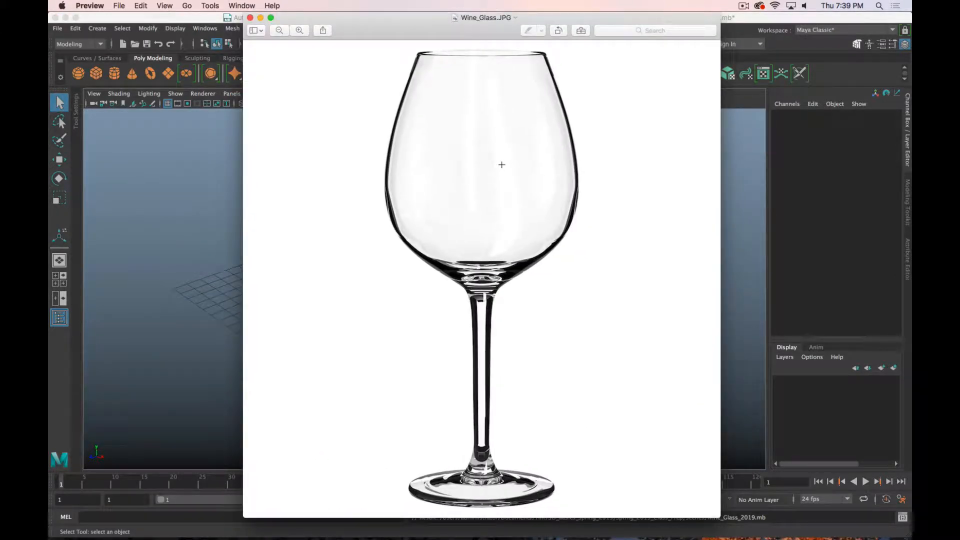
left_click_drag(439, 17, 0, 55)
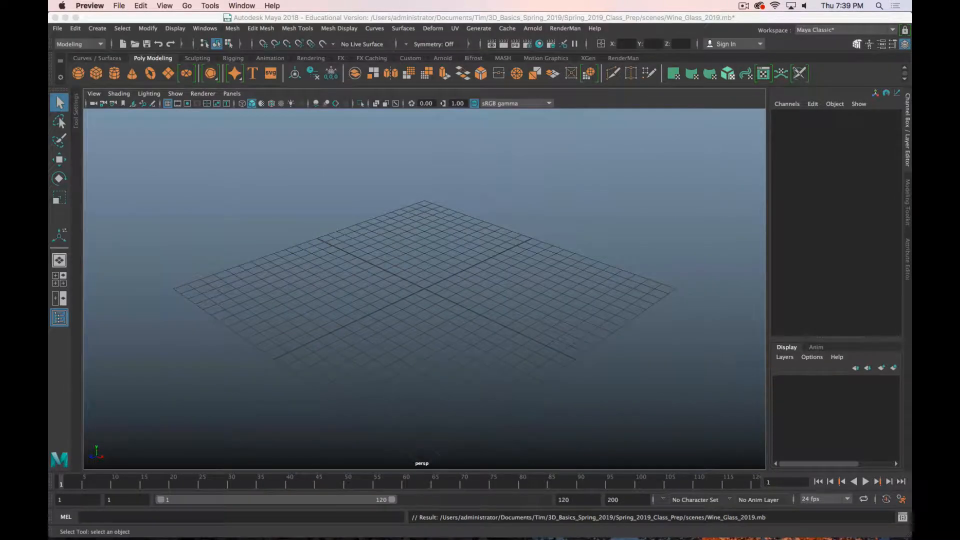
left_click(415, 19)
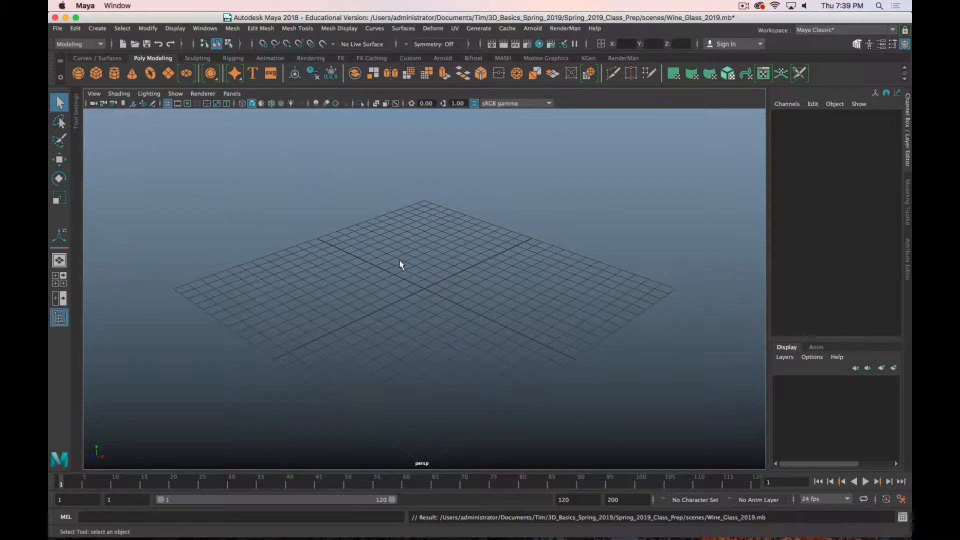
Maximize the front view from the four-view layout, then switch the viewport to the perspective view.
key("space")
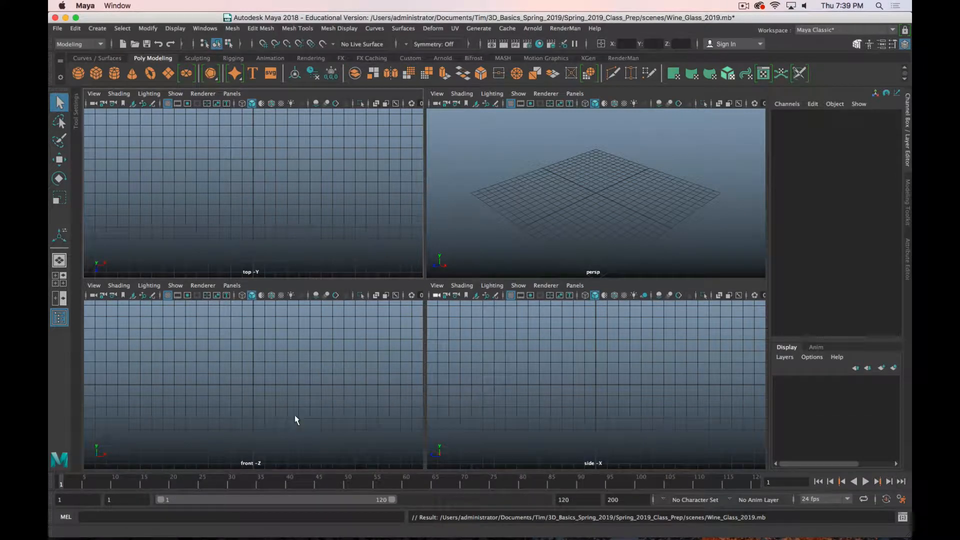
key("space")
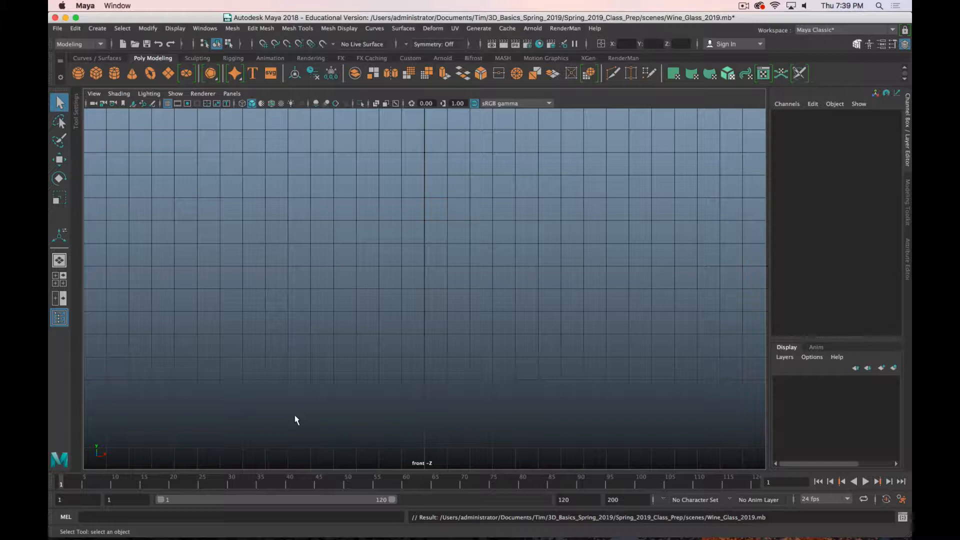
key("space")
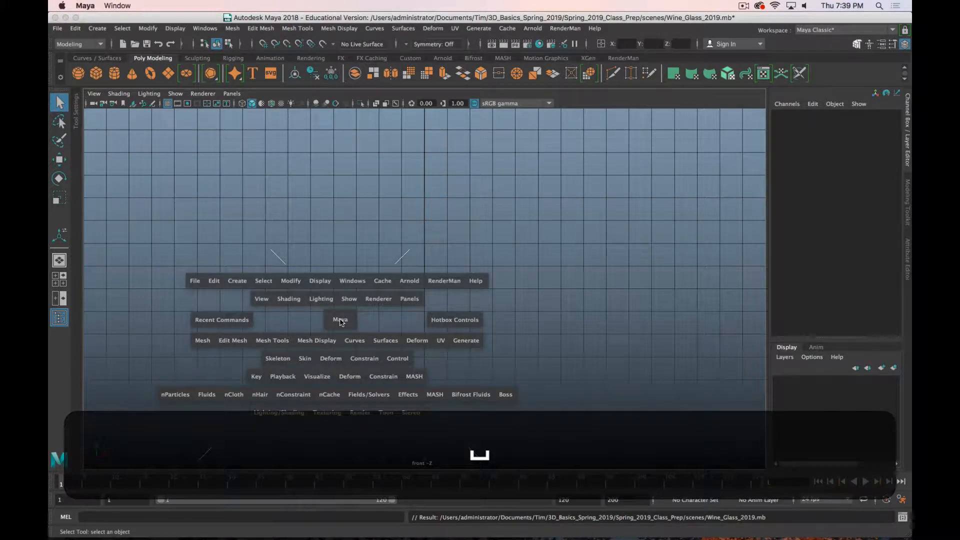
left_click(340, 321)
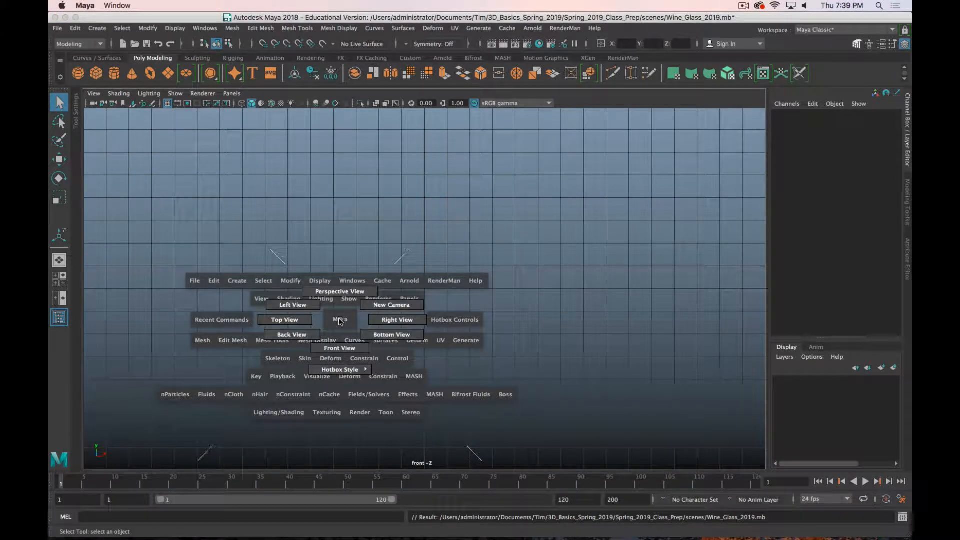
left_click_drag(340, 322, 339, 345)
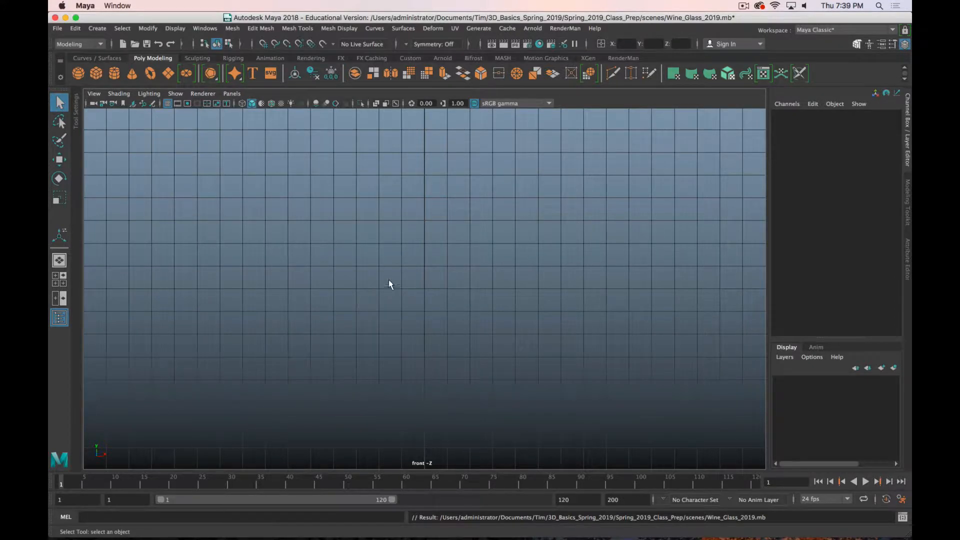
key("space")
left_click(391, 273)
left_click_drag(391, 272, 381, 362)
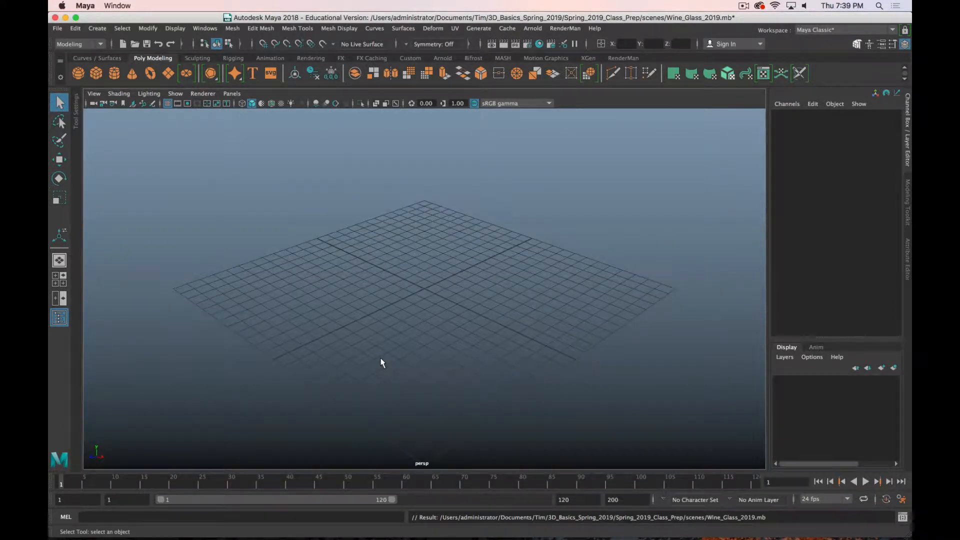
Compare the four-view layout, top and perspective views, ending with the front view maximized.
key("space")
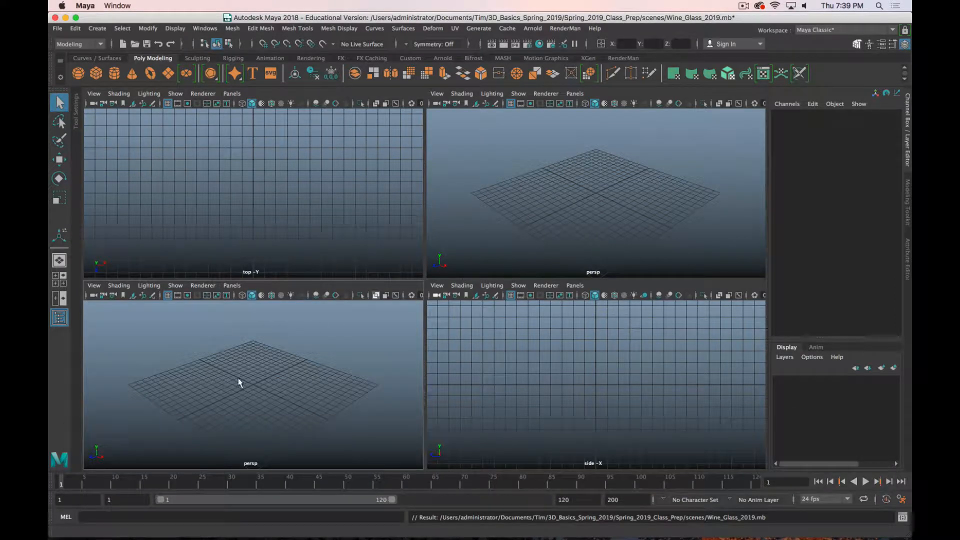
key("space")
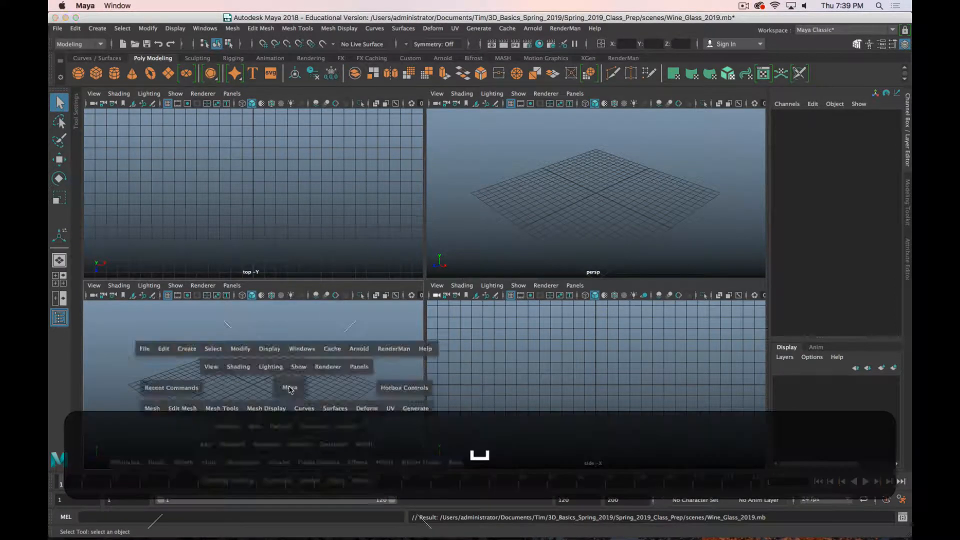
key("space")
left_click_drag(409, 268, 374, 268)
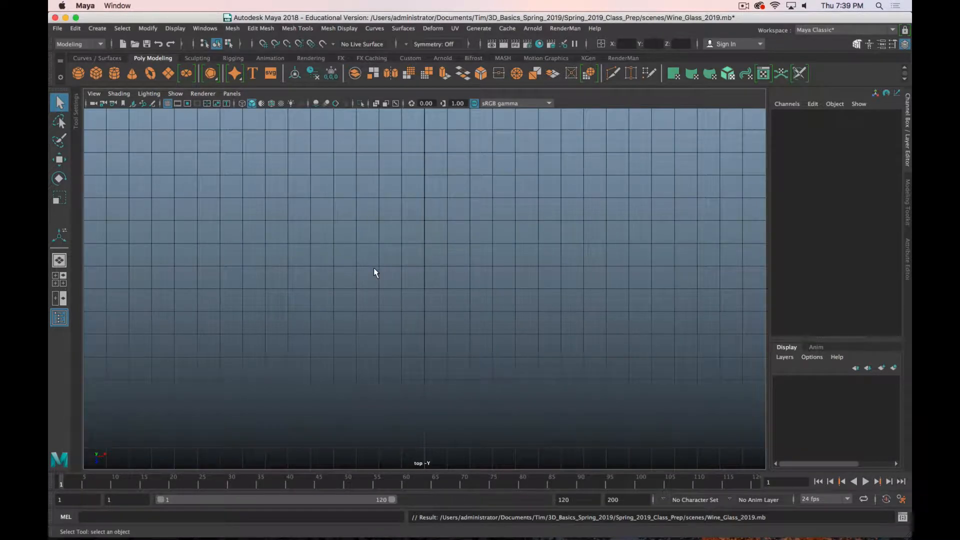
key("space")
key("space")
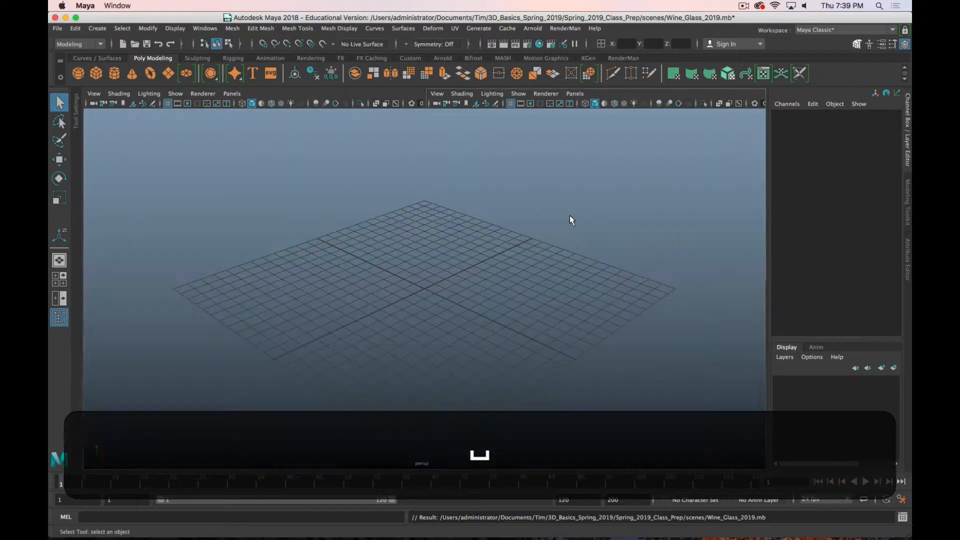
key("space")
key("space")
key("space")
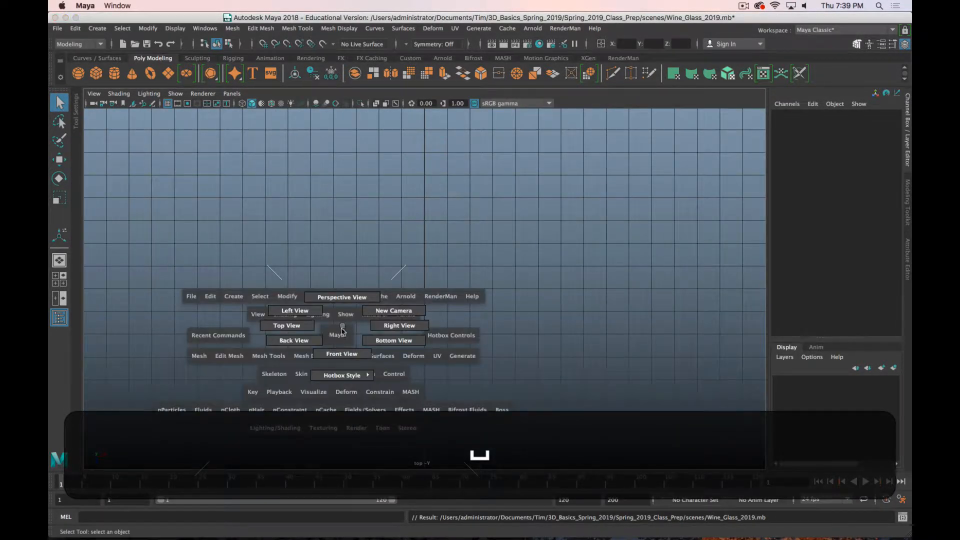
left_click_drag(342, 330, 386, 420)
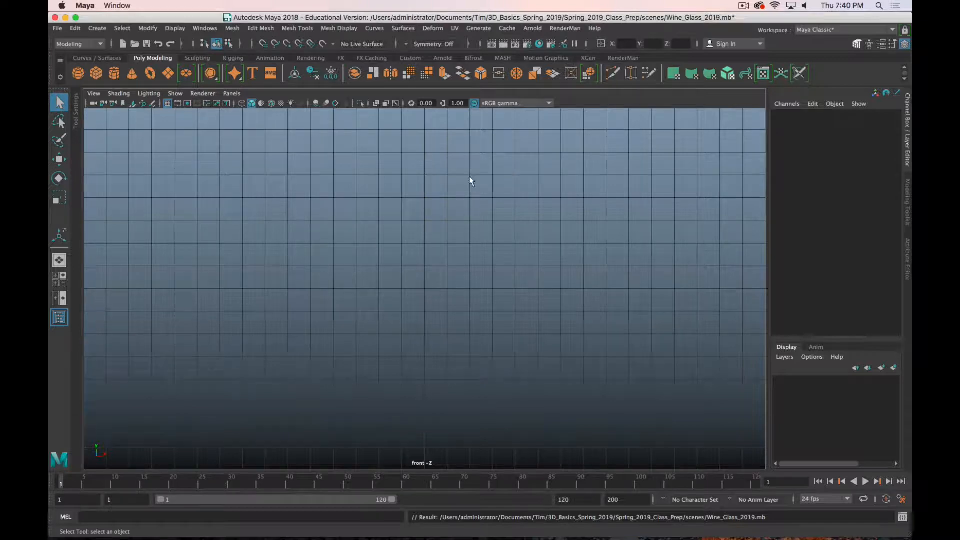
Alternate the viewport between the perspective and front views, ending in the right side view.
key("space")
left_click(446, 213)
key("space")
left_click(451, 234)
key("space")
left_click_drag(430, 233, 439, 188)
key("space")
left_click_drag(429, 246, 419, 185)
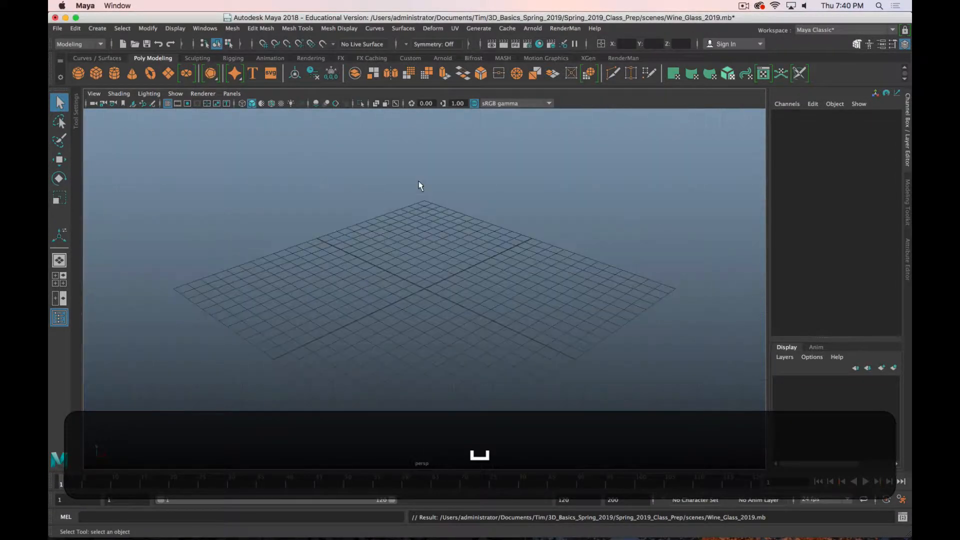
key("space")
left_click_drag(423, 271, 415, 317)
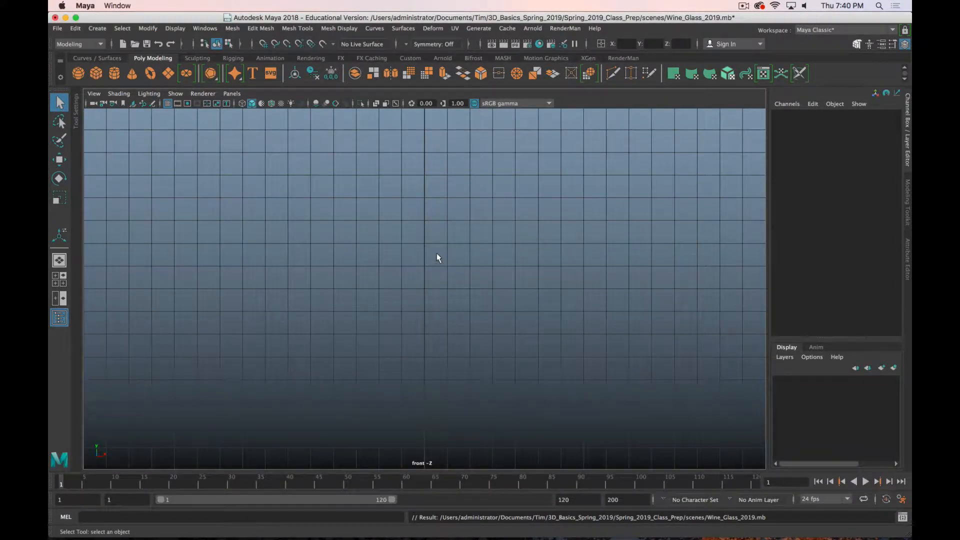
key("space")
key("space")
left_click_drag(411, 238, 557, 250)
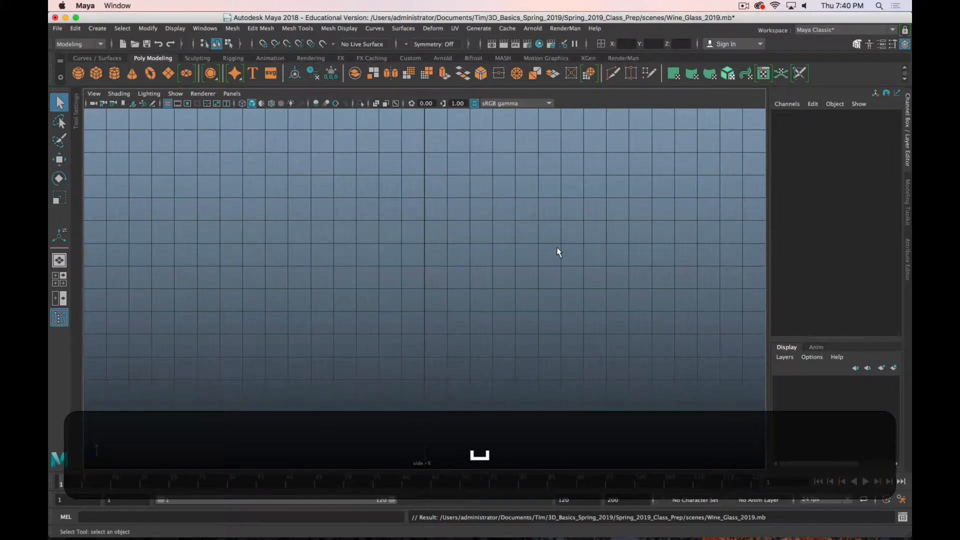
Switch the viewport from the side view to the front view.
key("space")
left_click_drag(475, 221, 467, 310)
key("space")
left_click(471, 238)
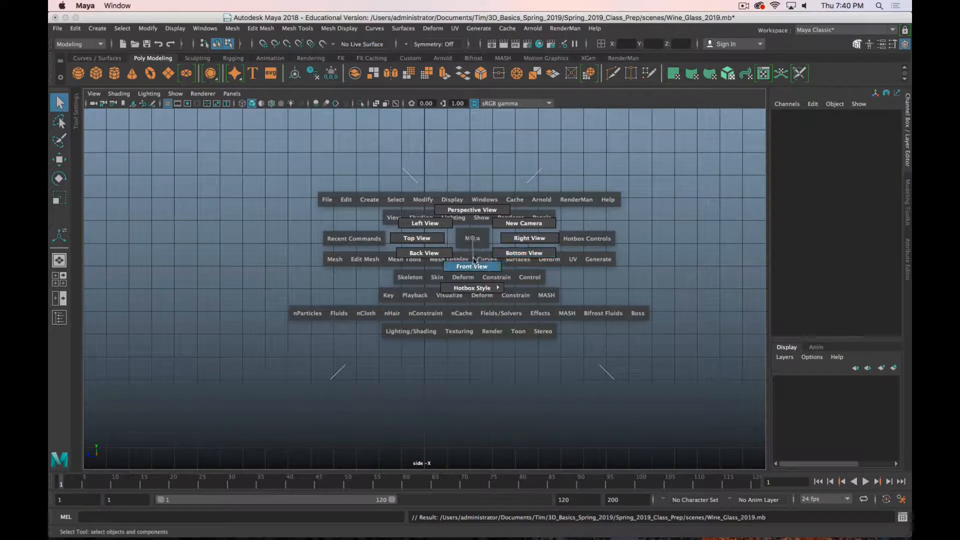
left_click(473, 266)
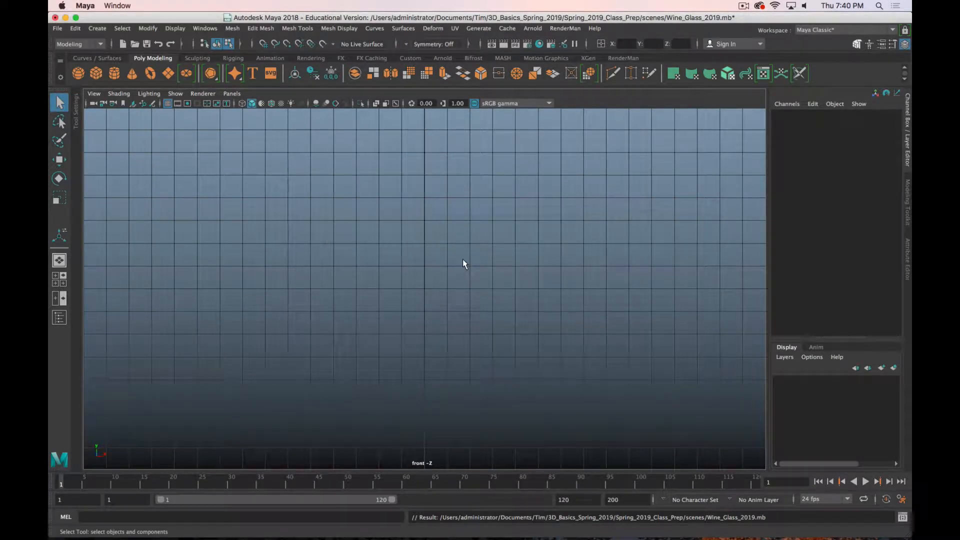
Show the scene in the perspective view, then return the viewport to the front view.
key("space")
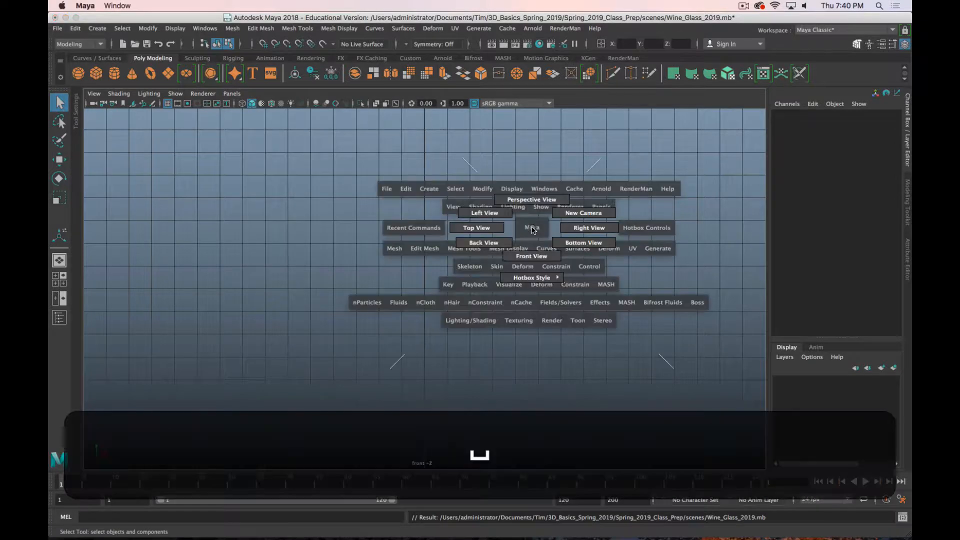
left_click(532, 211)
key("space")
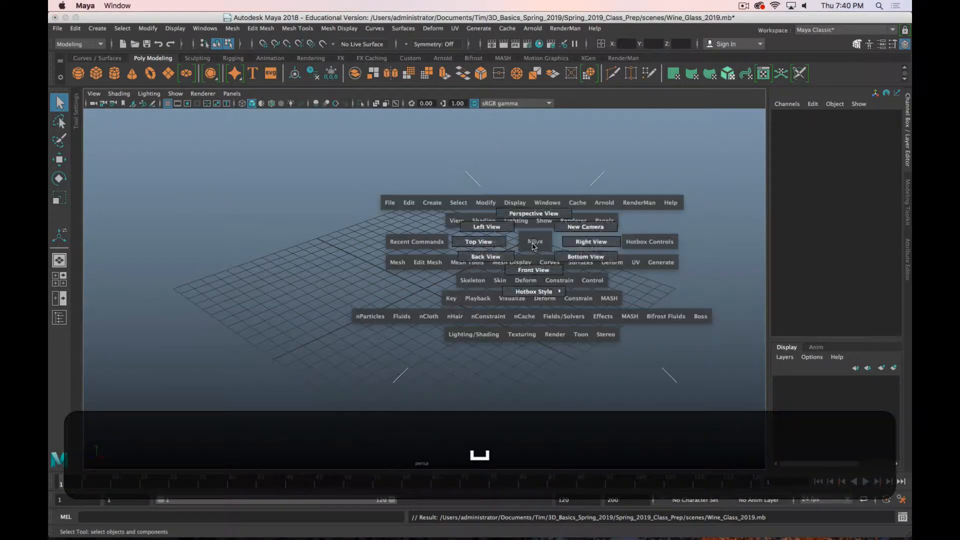
key("space")
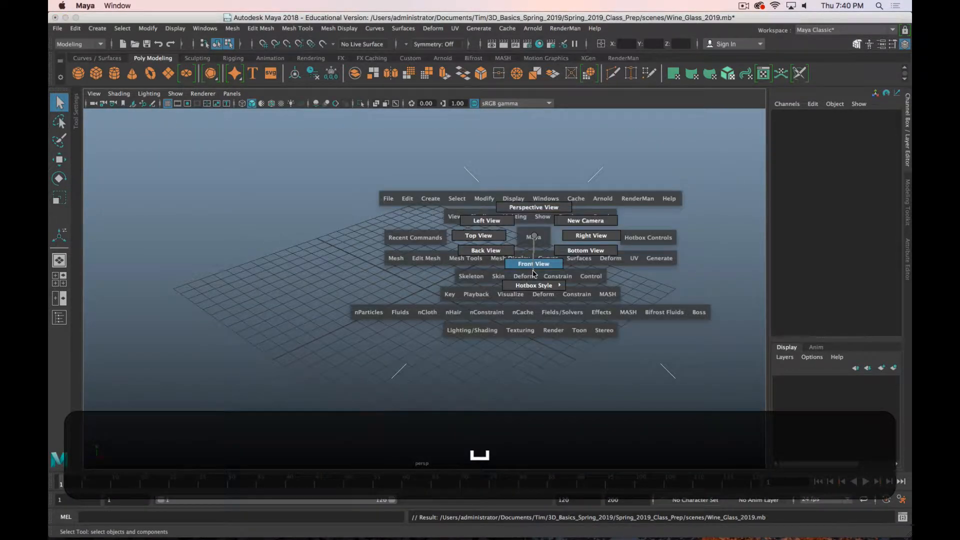
left_click(535, 264)
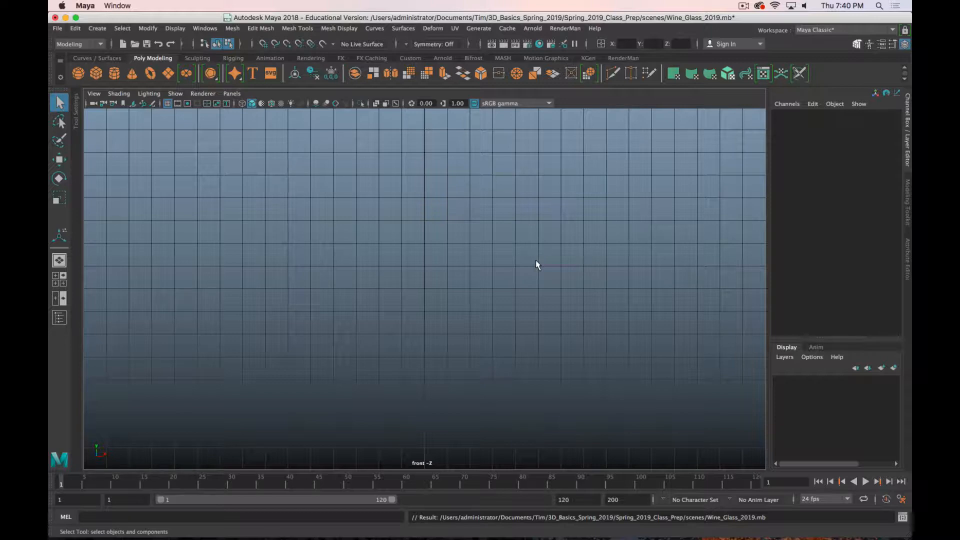
Import Wine_Glass.JPG from the sourceimages folder as an image plane in the front view.
left_click(133, 105)
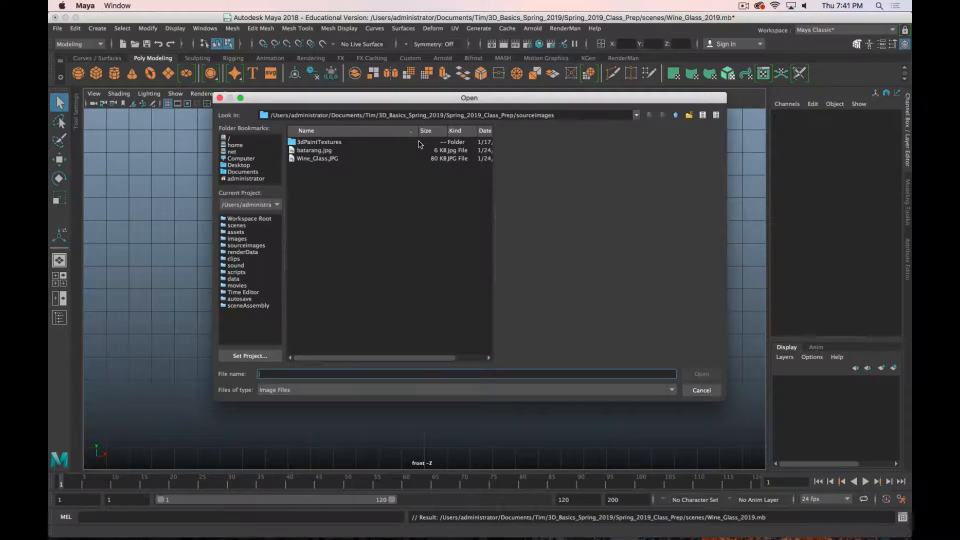
key("super+period")
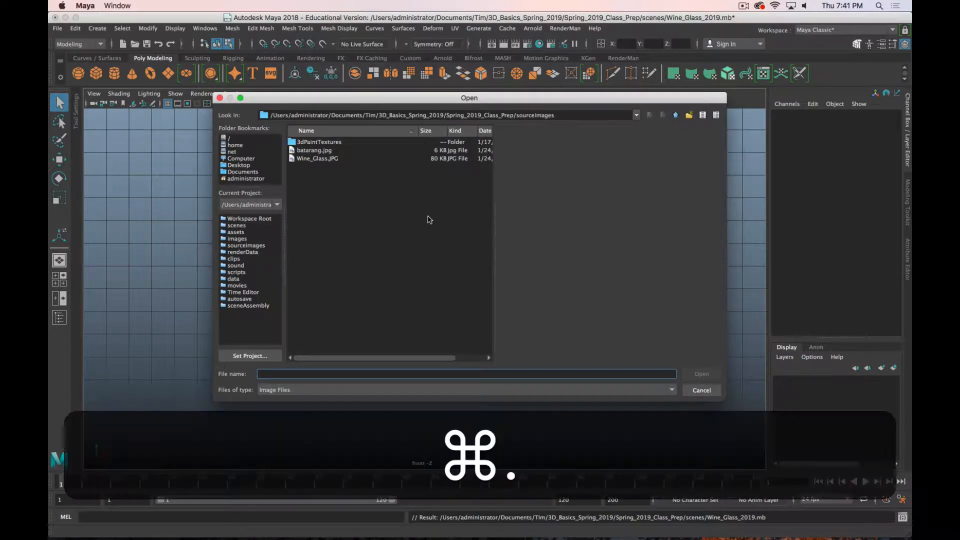
left_click(319, 158)
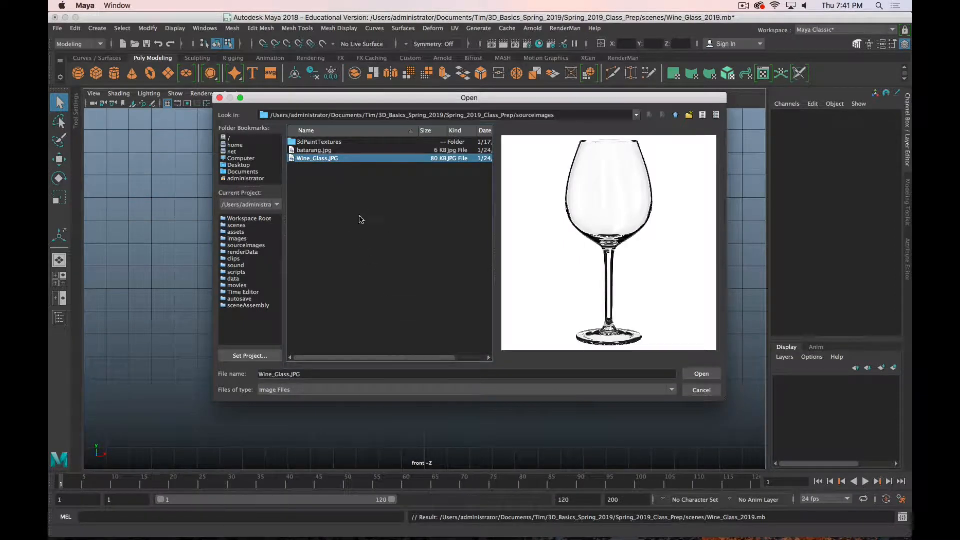
left_click(702, 374)
scroll(619, 302, "down", 4)
scroll(619, 304, "up", 1)
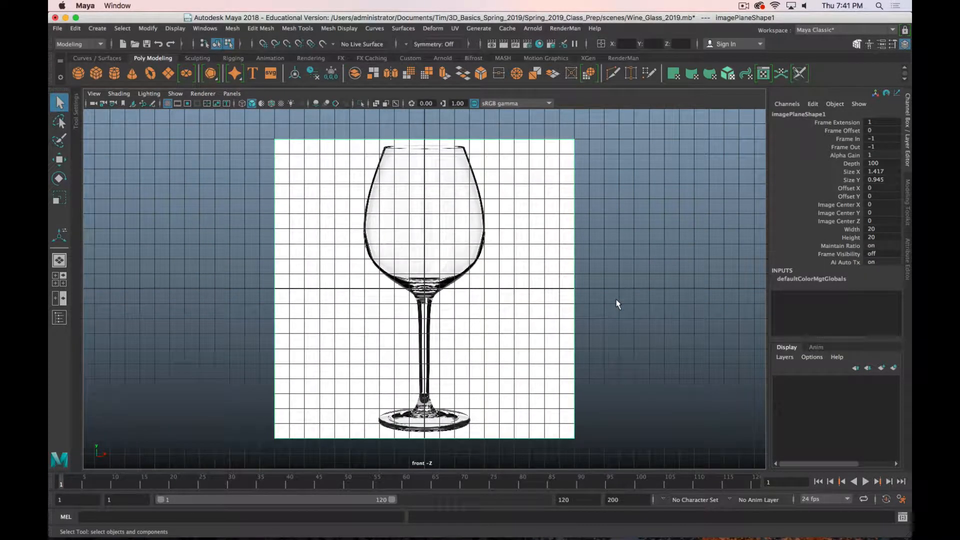
Inspect the wine glass image plane in the perspective view and four-view layout, then maximize the front view.
key("super+period")
key("space")
key("space")
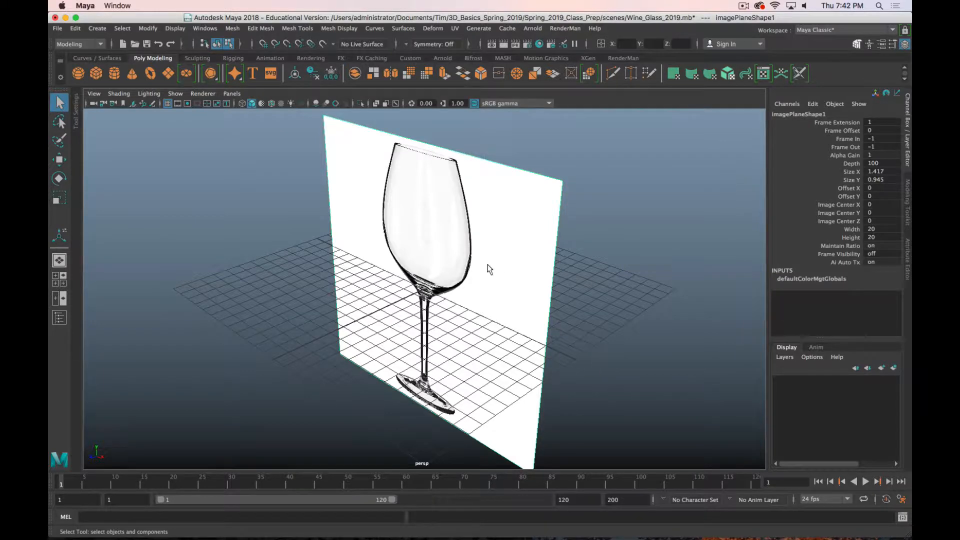
key("space")
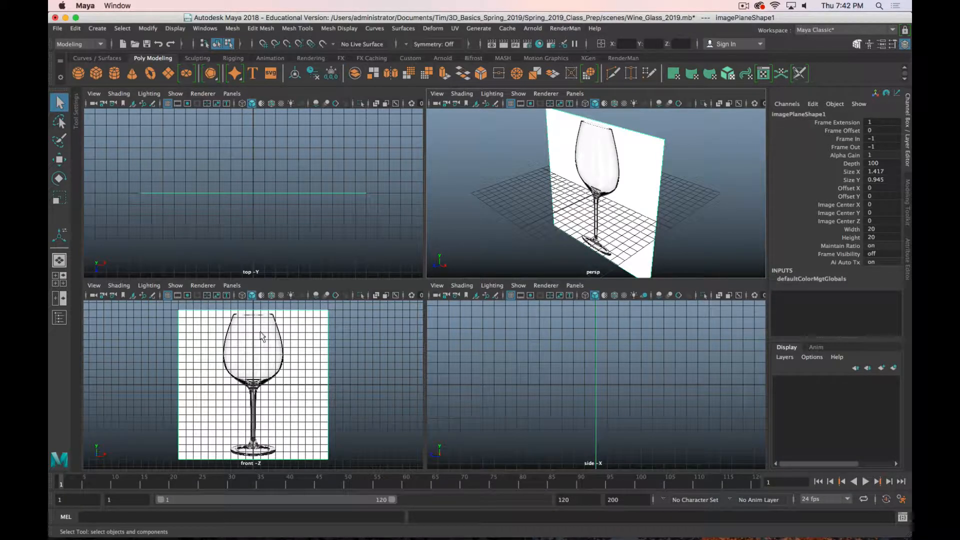
key("space")
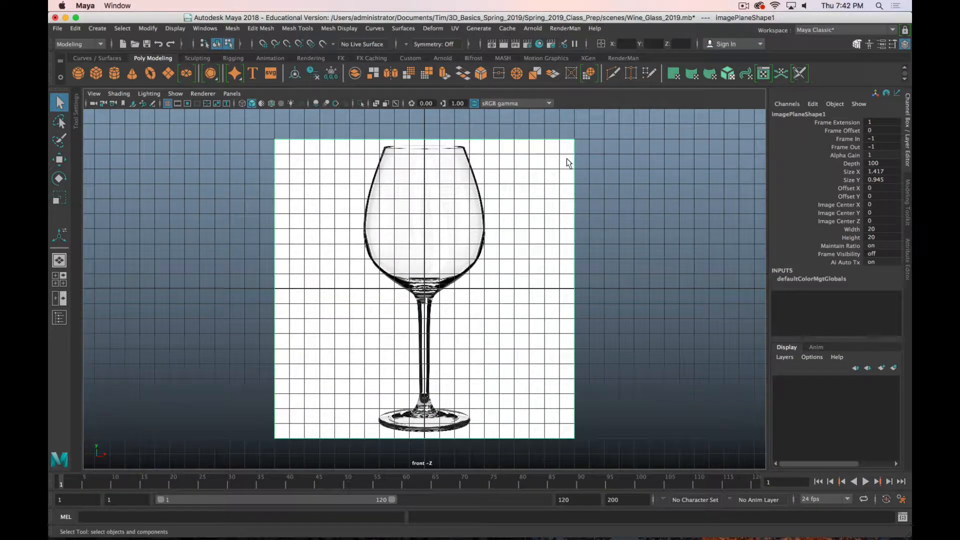
Move the image plane up about 8.9 units so the glass's base rests on the horizontal grid axis.
key("w")
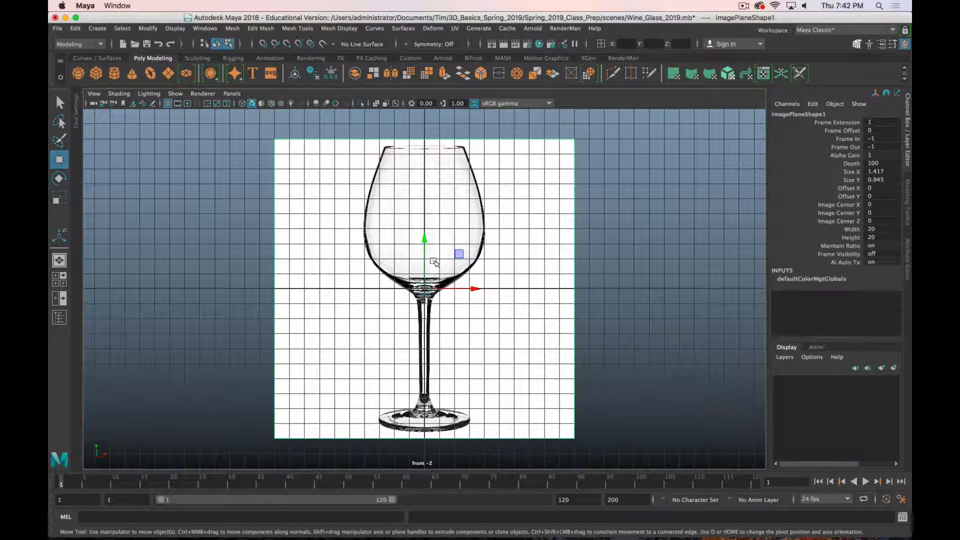
left_click_drag(425, 251, 440, 116)
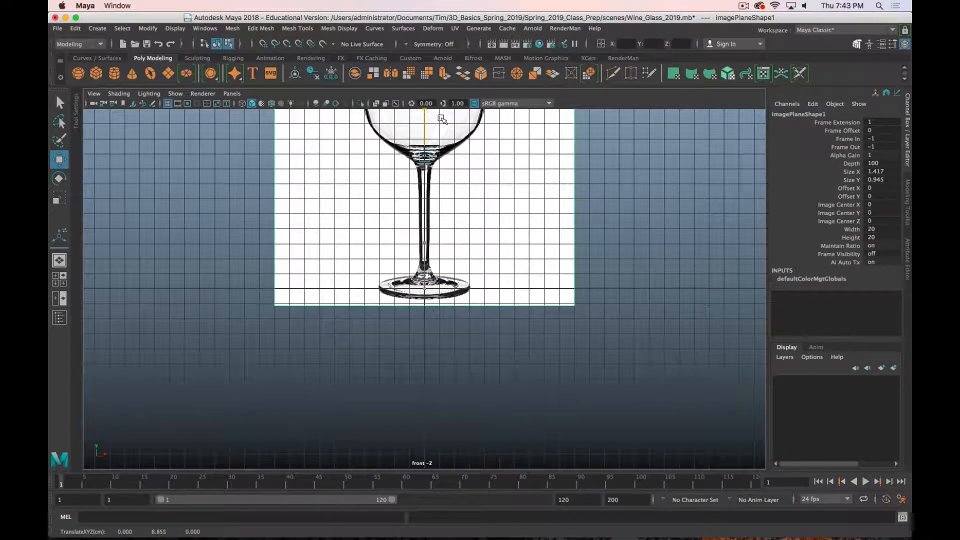
middle_click_drag(505, 242, 505, 368, "alt")
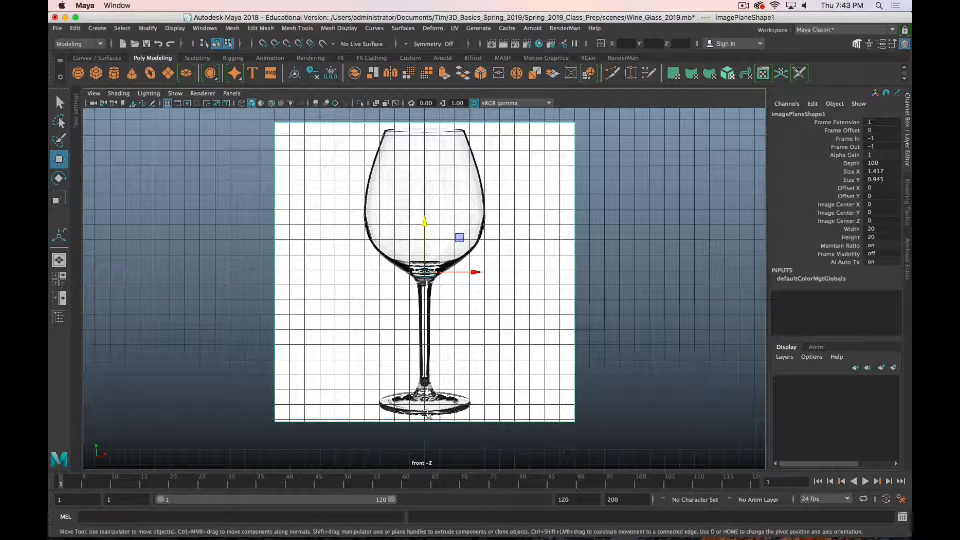
left_click_drag(429, 223, 426, 218)
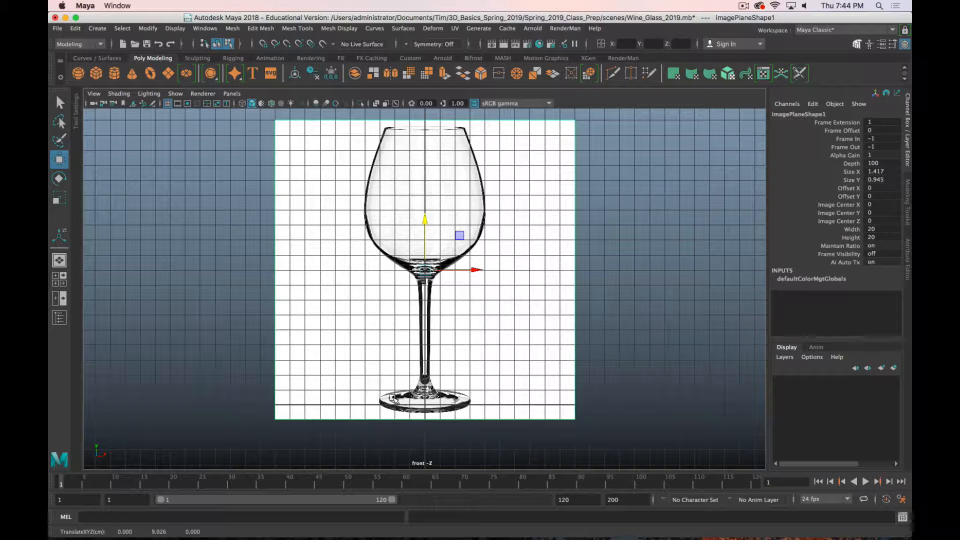
left_click_drag(424, 222, 425, 226)
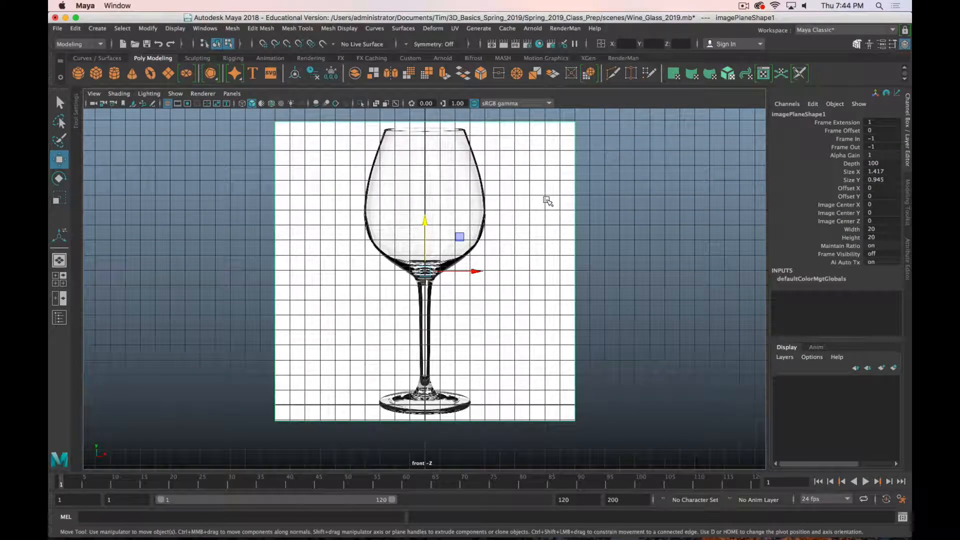
Show the four-view layout and move the image plane backward along the Z axis, behind the grid.
key("space")
left_click_drag(605, 214, 574, 247, "alt")
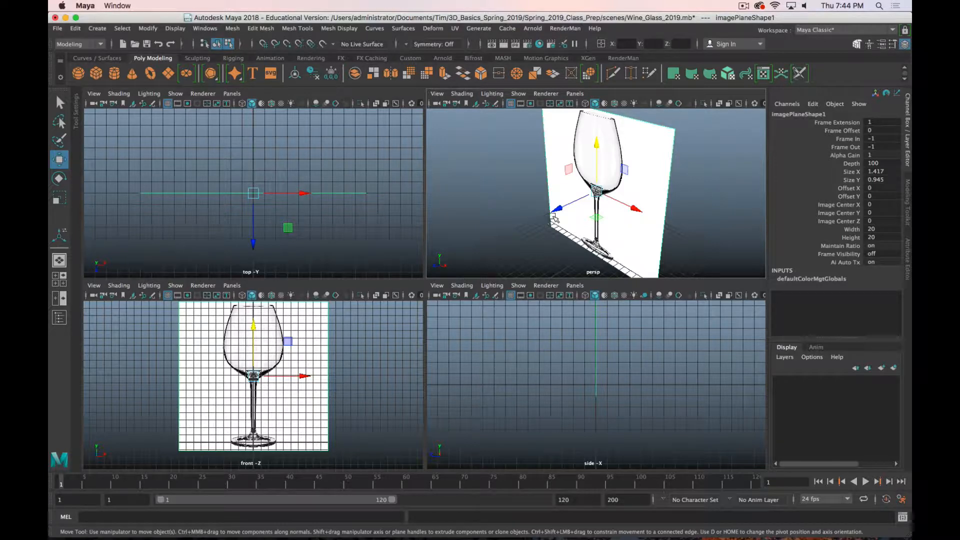
left_click(562, 218)
left_click_drag(556, 209, 611, 212)
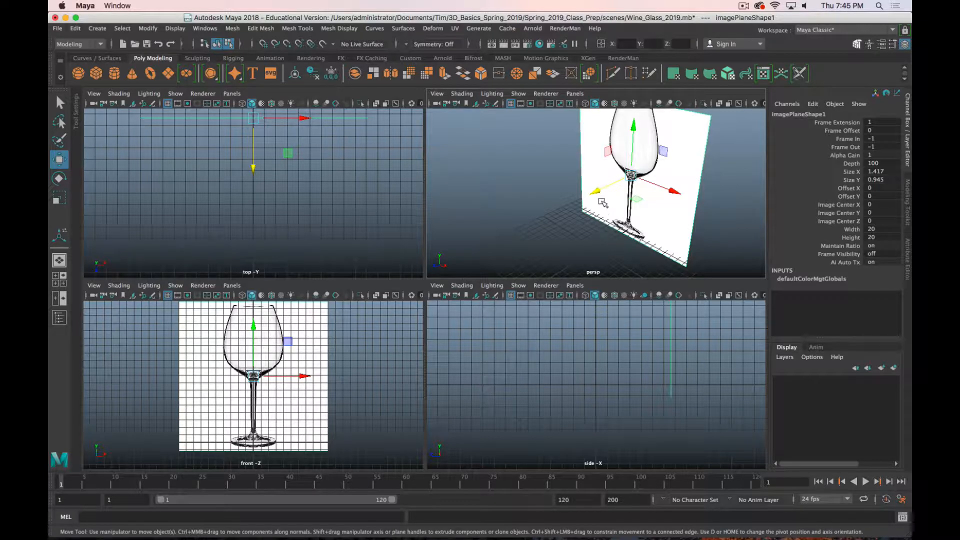
left_click_drag(596, 192, 637, 198)
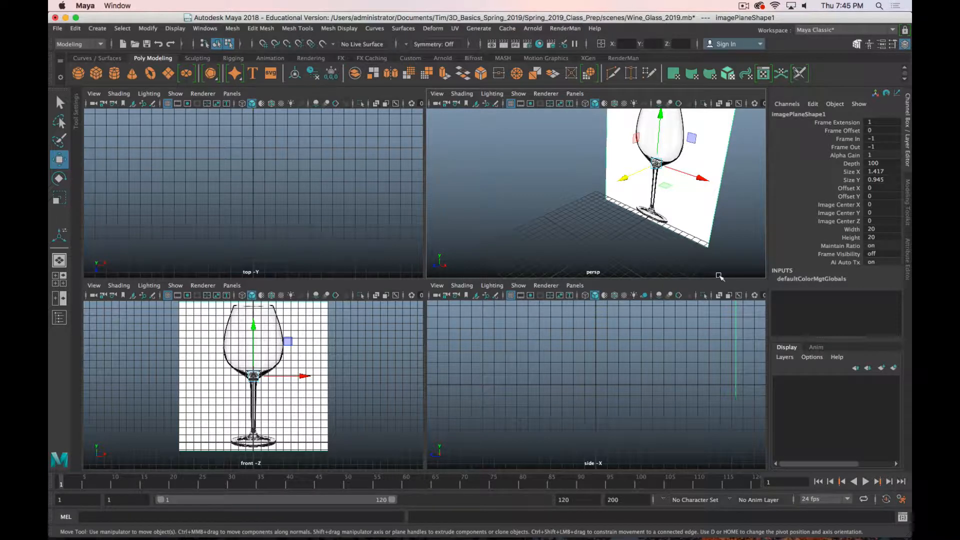
Make the image plane semi-transparent by setting its Alpha Gain to 0.500 in the Attribute Editor.
left_click(909, 275)
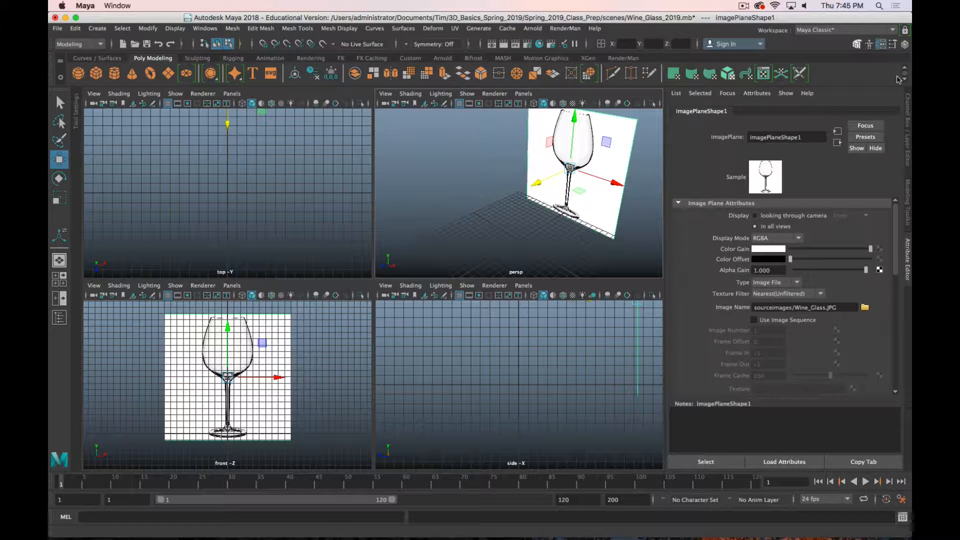
key("ctrl+a")
key("ctrl+a")
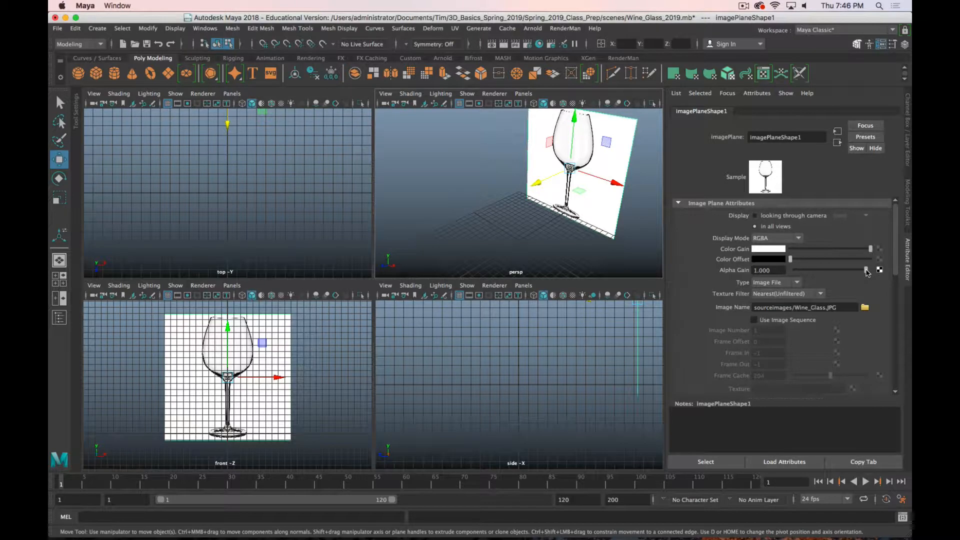
left_click_drag(866, 271, 829, 273)
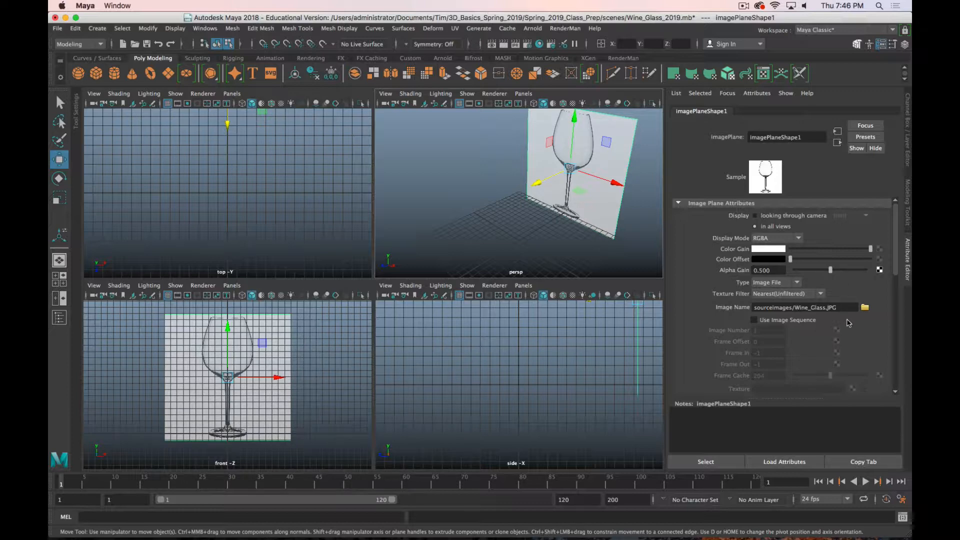
key("super+period")
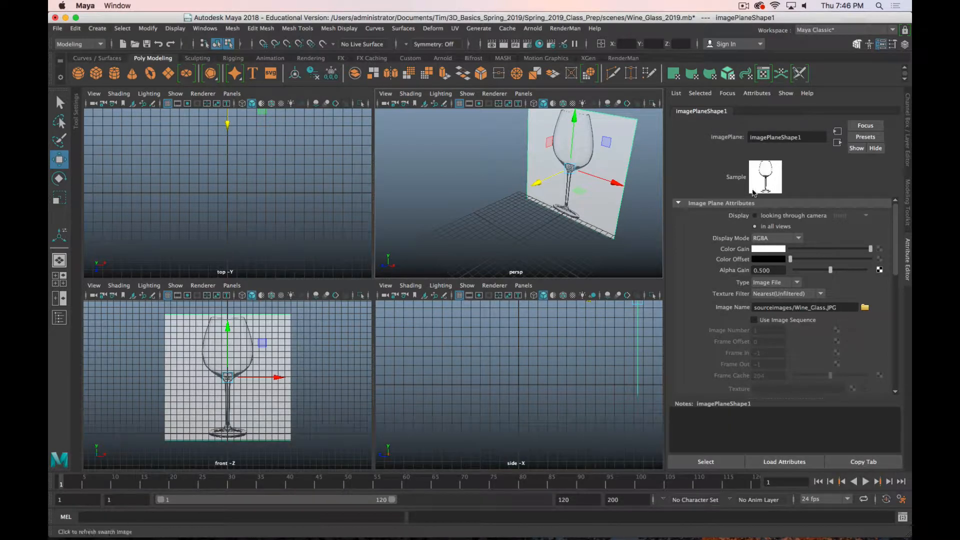
Hide the Attribute Editor and maximize the front view on the wine glass image.
left_click(908, 259)
key("space")
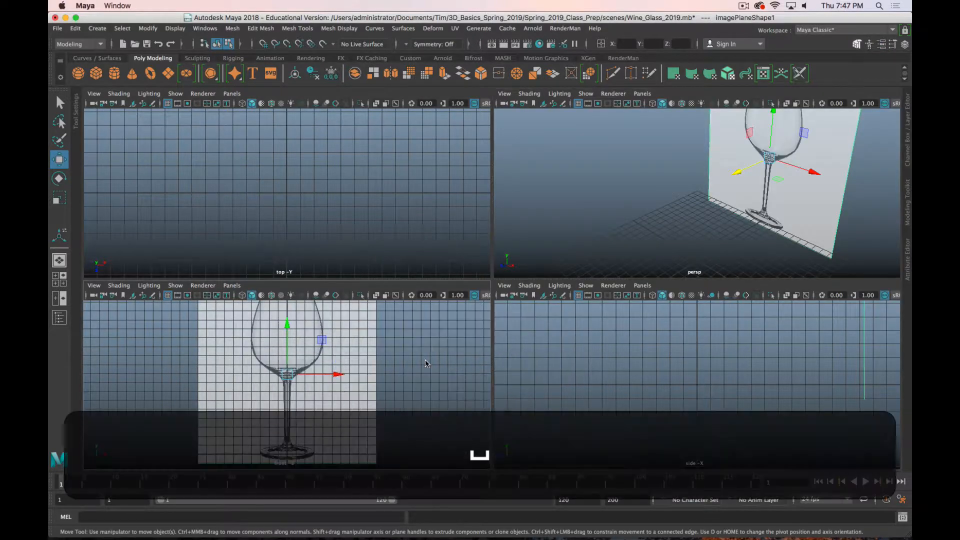
scroll(550, 241, "down", 1)
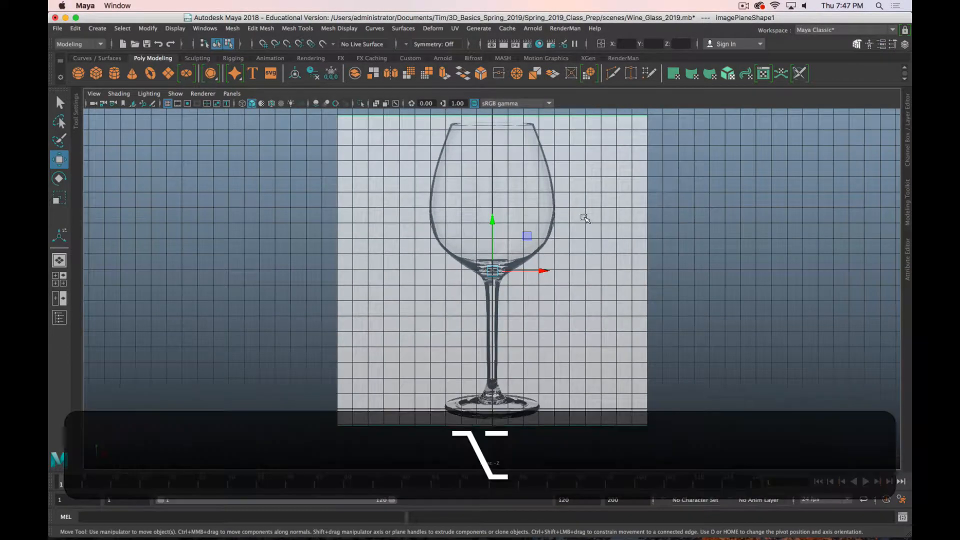
middle_click_drag(581, 218, 578, 231, "alt")
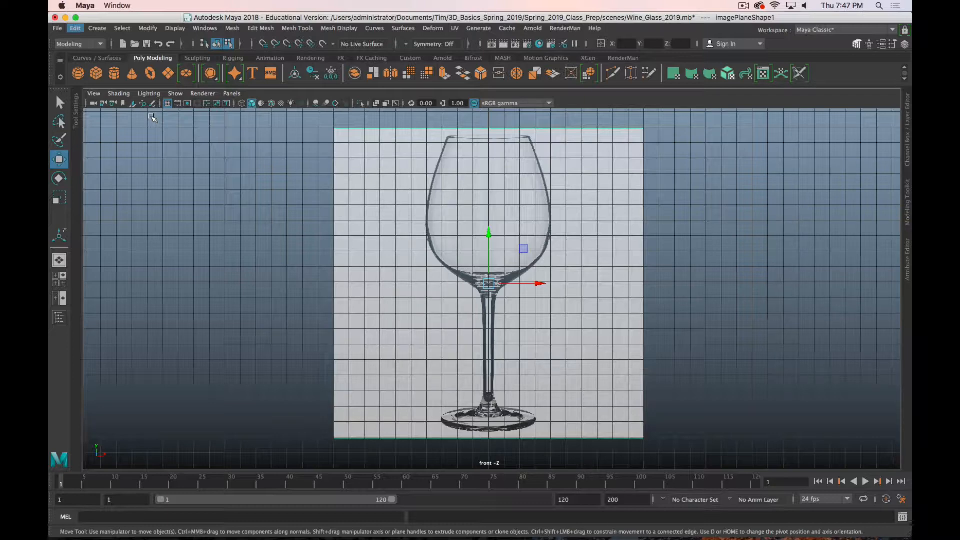
key("super+period")
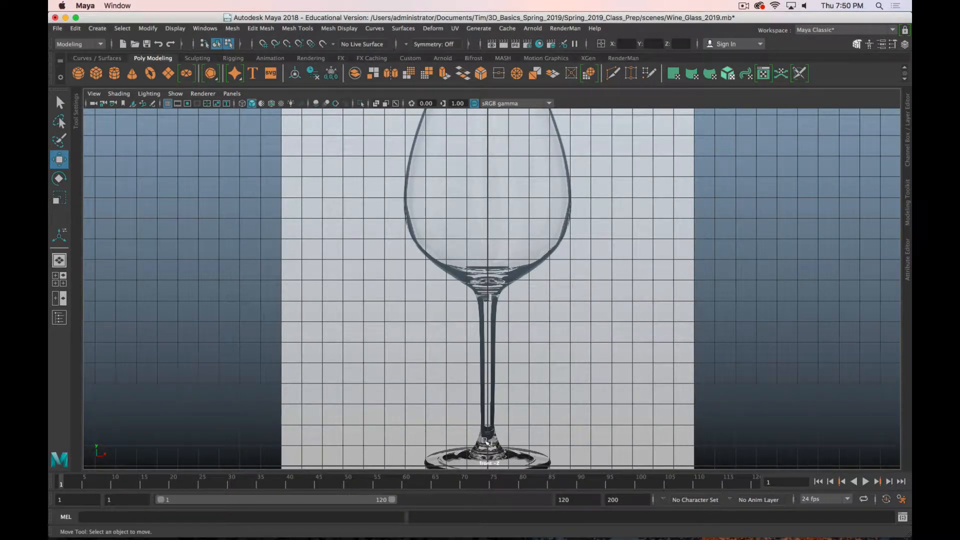
Create a polygon cylinder at the origin over the glass's base and show its attributes in the Channel Box.
middle_click_drag(485, 441, 473, 374, "alt")
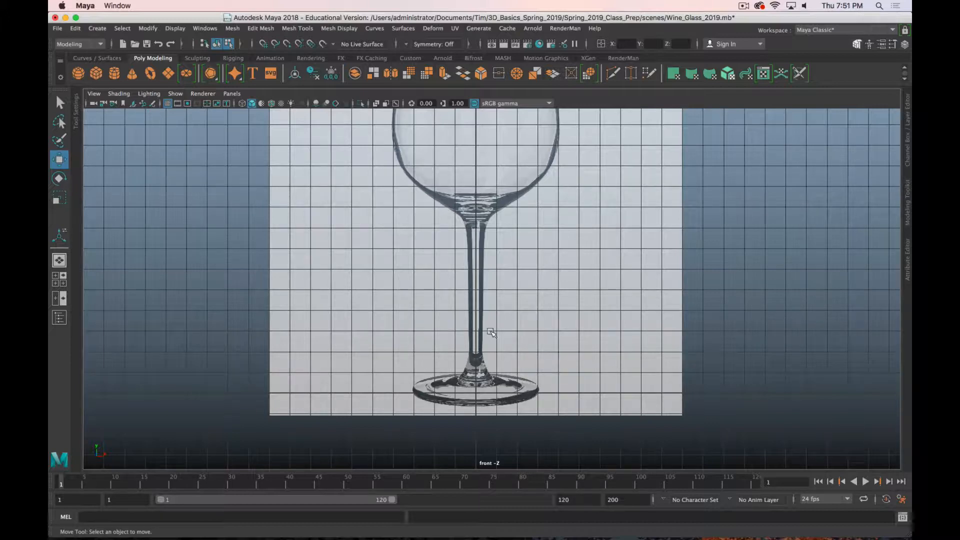
mouse_move(570, 341)
middle_mouse_down("alt")
mouse_move(544, 343)
mouse_move(553, 336)
middle_mouse_up("alt")
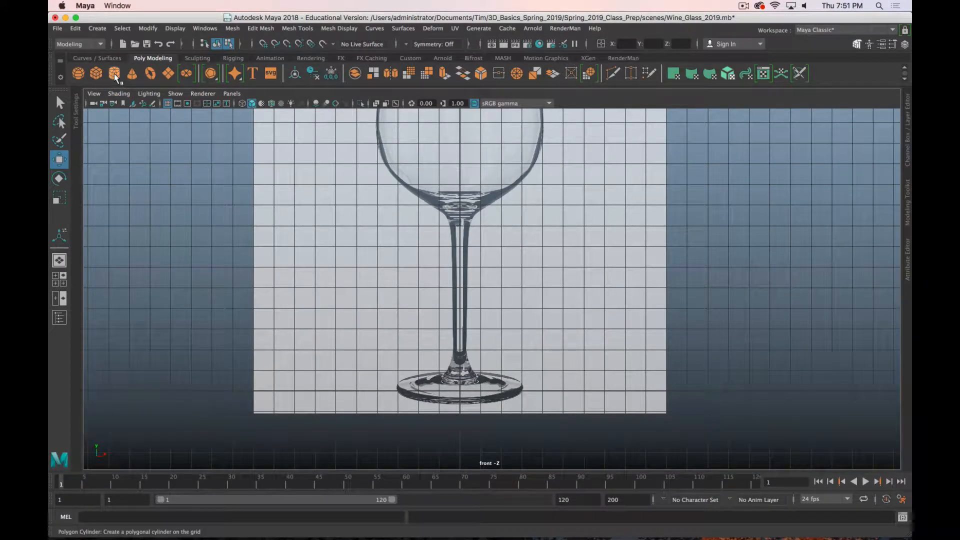
left_click(115, 76)
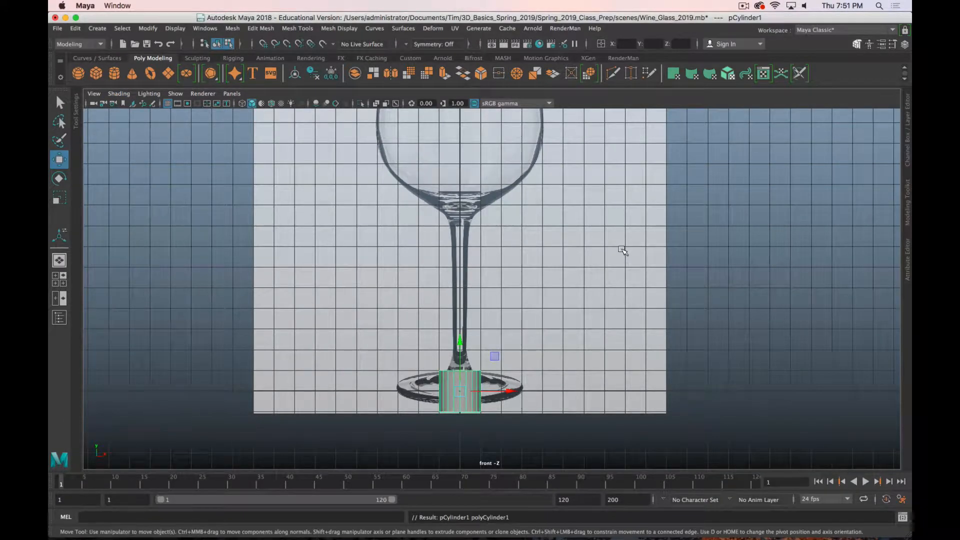
key("super+period")
key("ctrl+a")
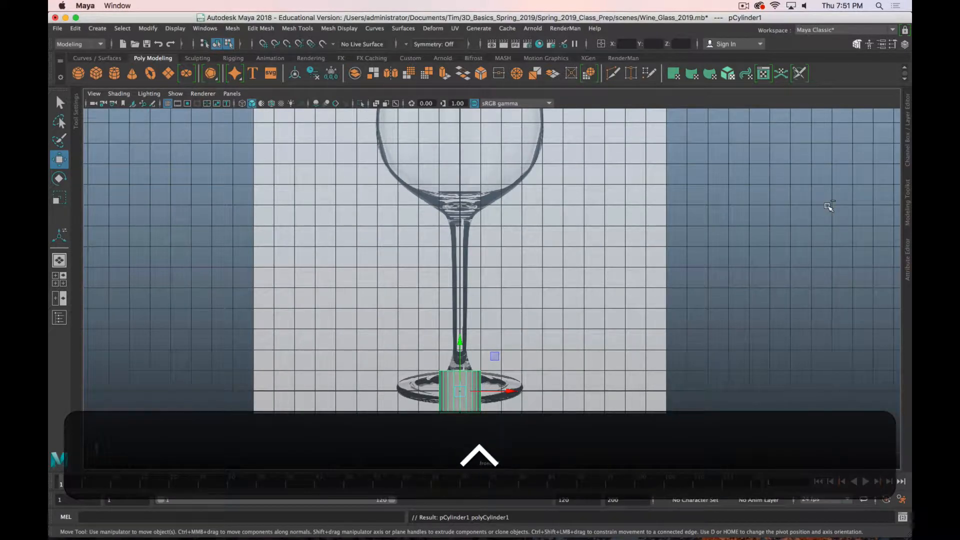
key("ctrl+a")
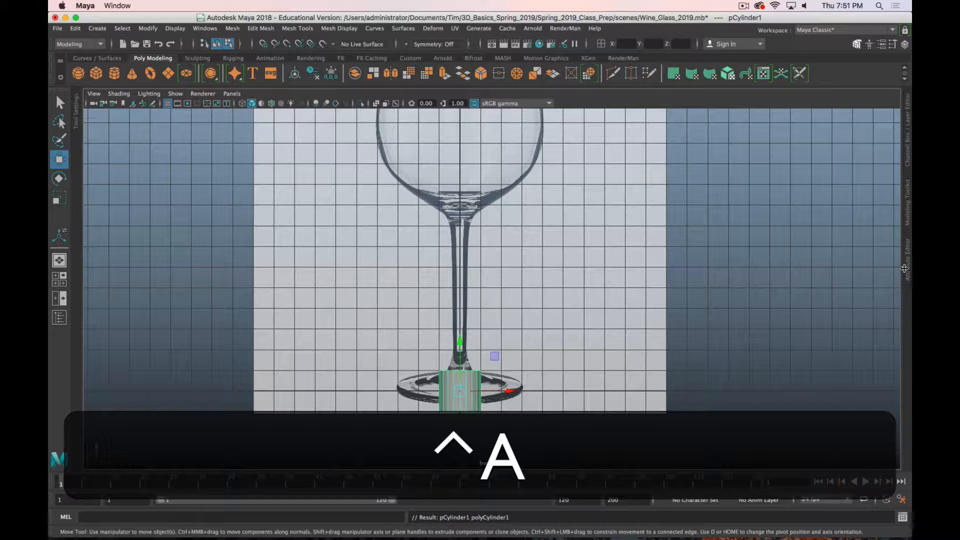
left_click(907, 152)
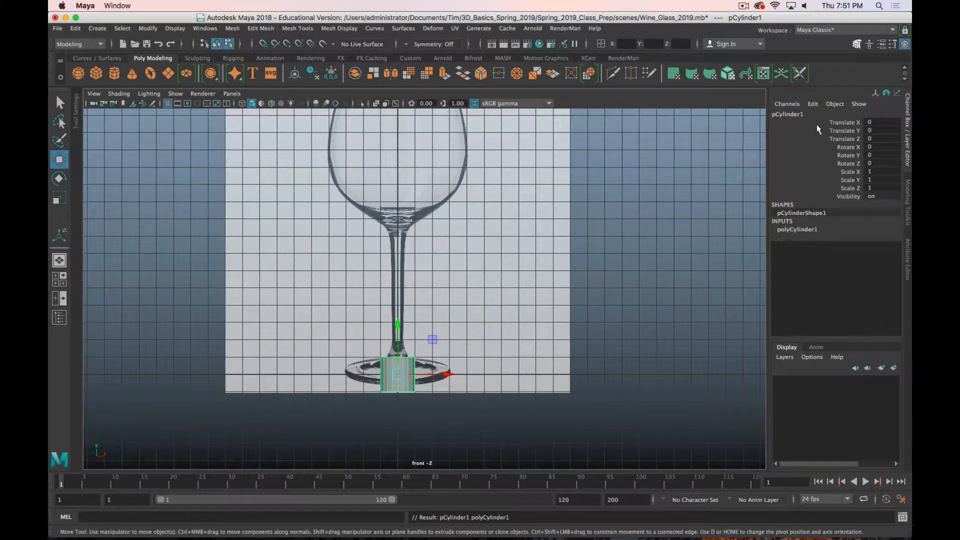
Set the polygon cylinder's Subdivisions Axis to 8 in its polyCylinder1 inputs.
left_click(794, 229)
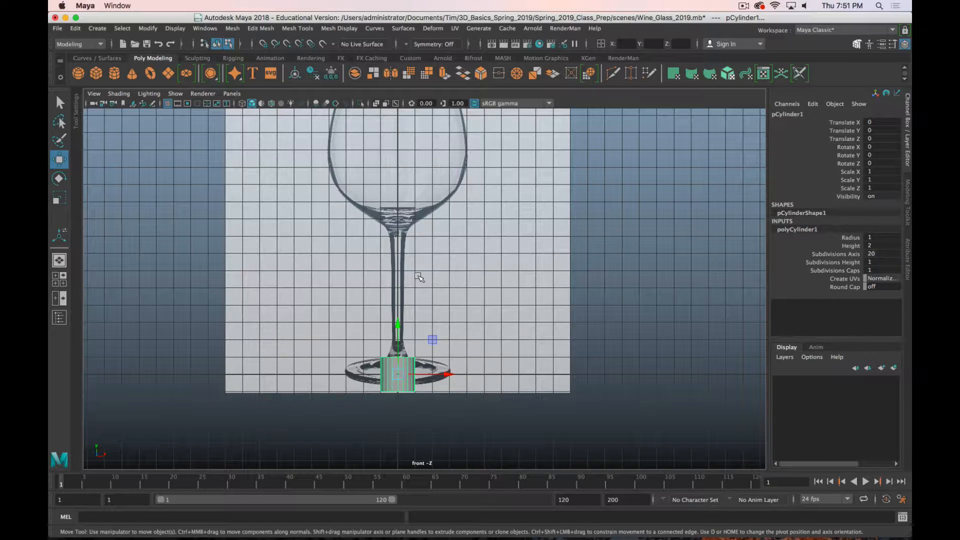
key("space")
scroll(608, 189, "up", 3)
scroll(607, 189, "down", 2)
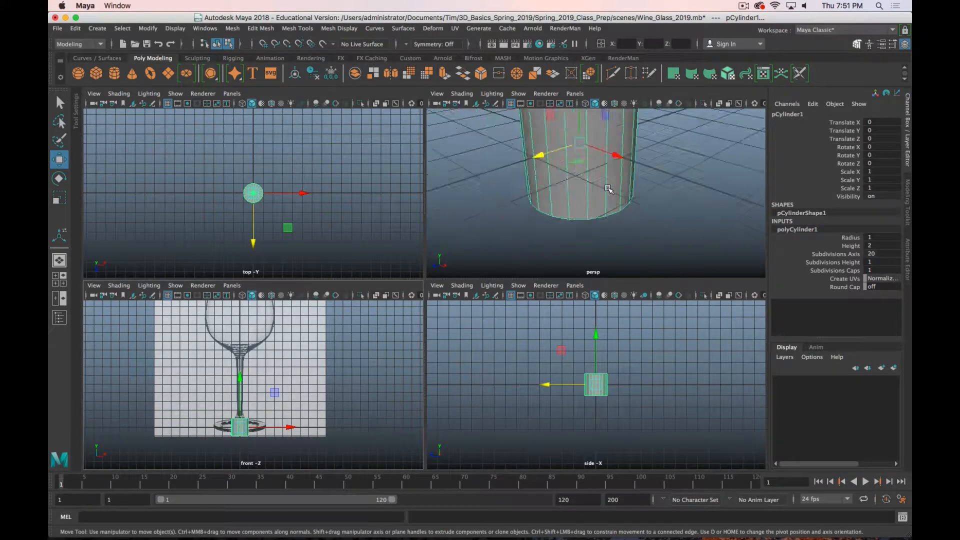
scroll(607, 188, "down", 4)
middle_click_drag(607, 188, 600, 218, "alt")
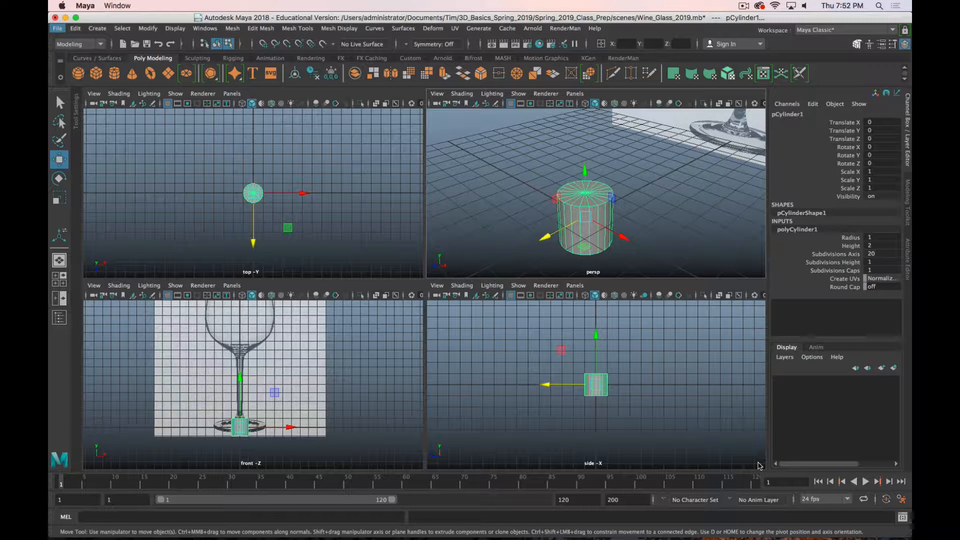
left_click(873, 253)
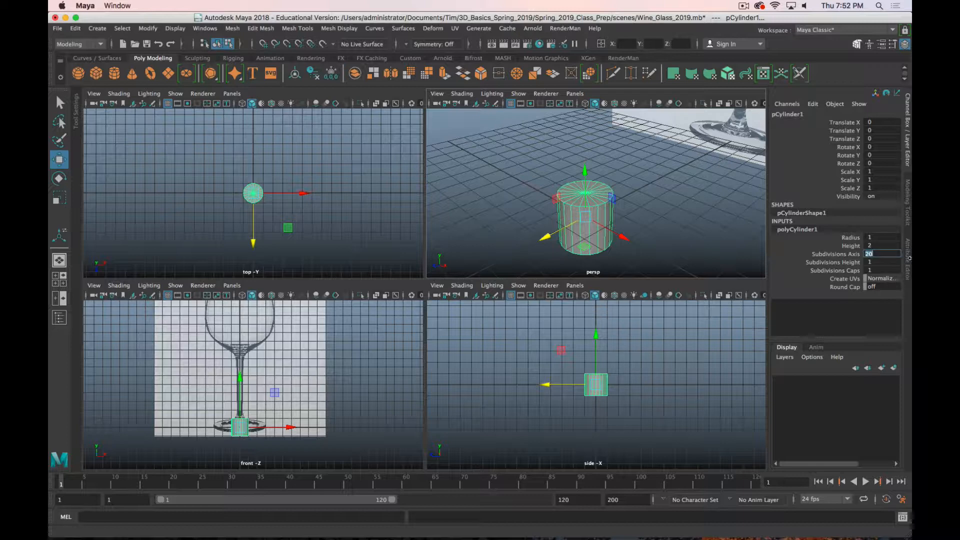
key("super+period")
type("8")
left_click(883, 245)
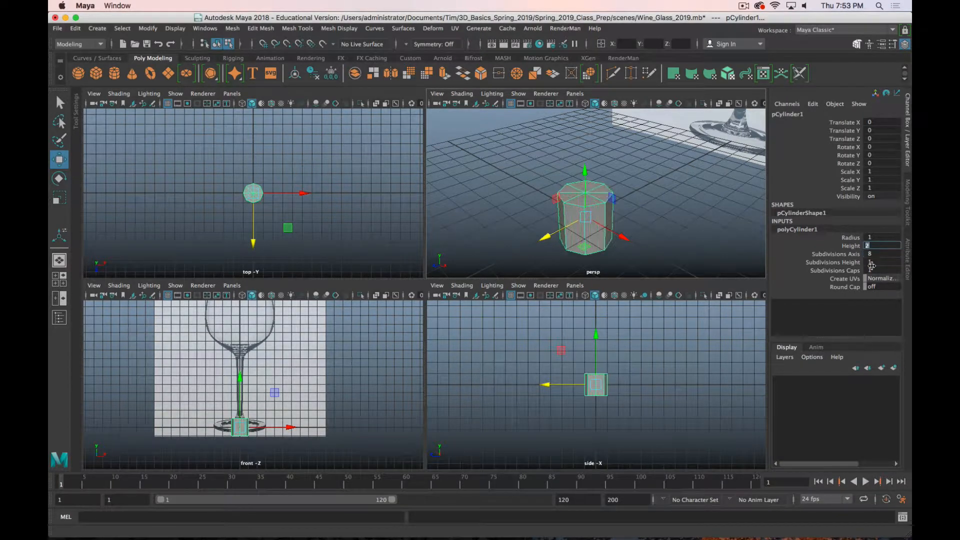
Set the cylinder's Radius to 3.1 to match the width of the glass base in the front view.
scroll(256, 394, "up", 5)
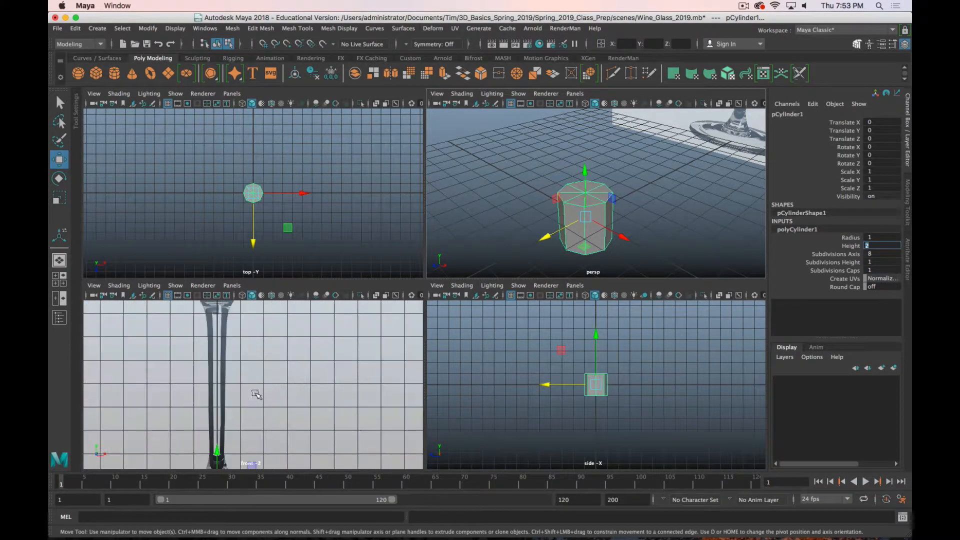
middle_click_drag(278, 402, 317, 315, "alt")
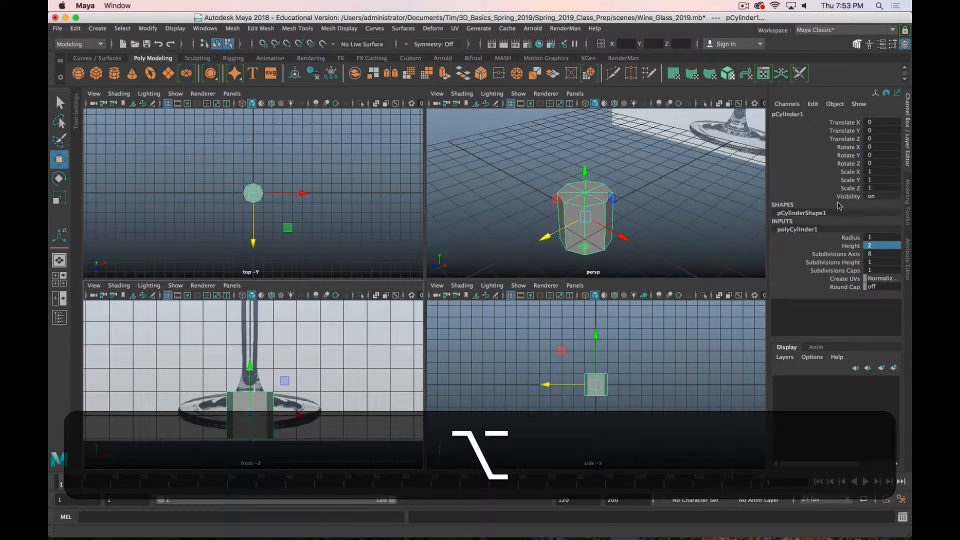
left_click(852, 237)
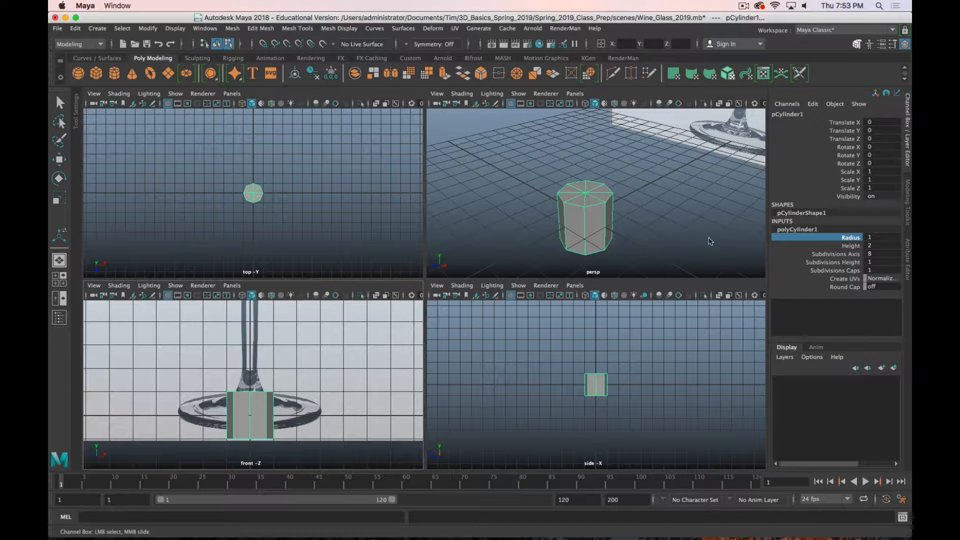
middle_click_drag(602, 166, 626, 177)
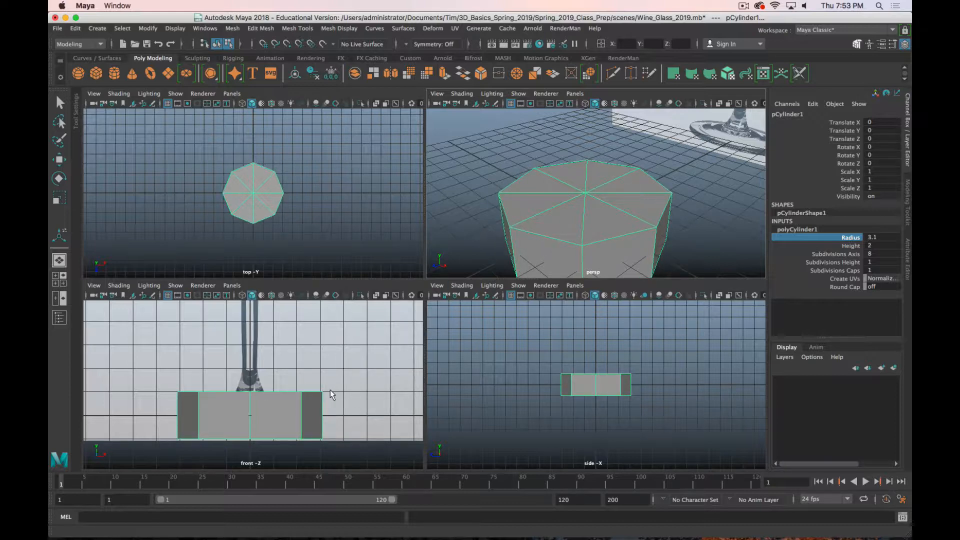
Display the front view in wireframe and maximize it on the glass base.
key("4")
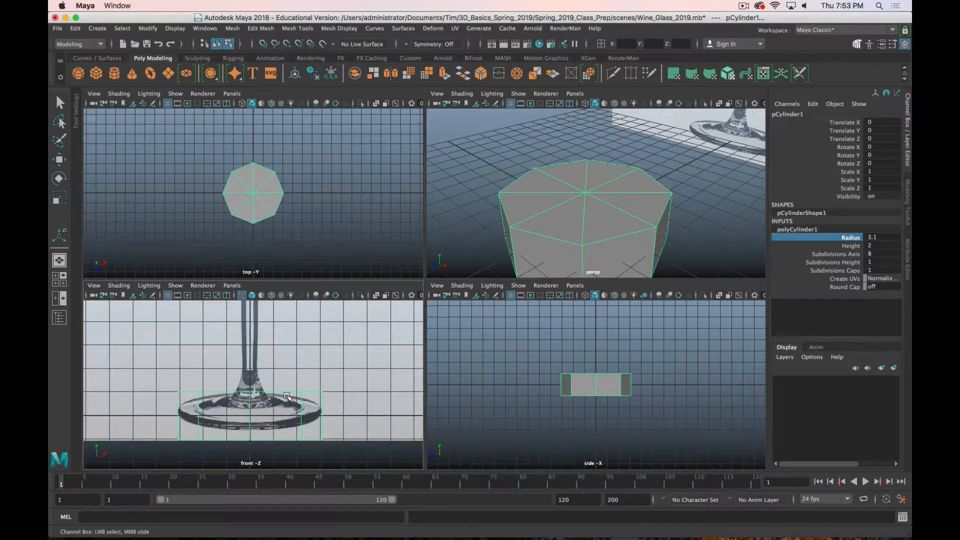
middle_click_drag(289, 393, 286, 360, "alt")
scroll(285, 360, "up", 5)
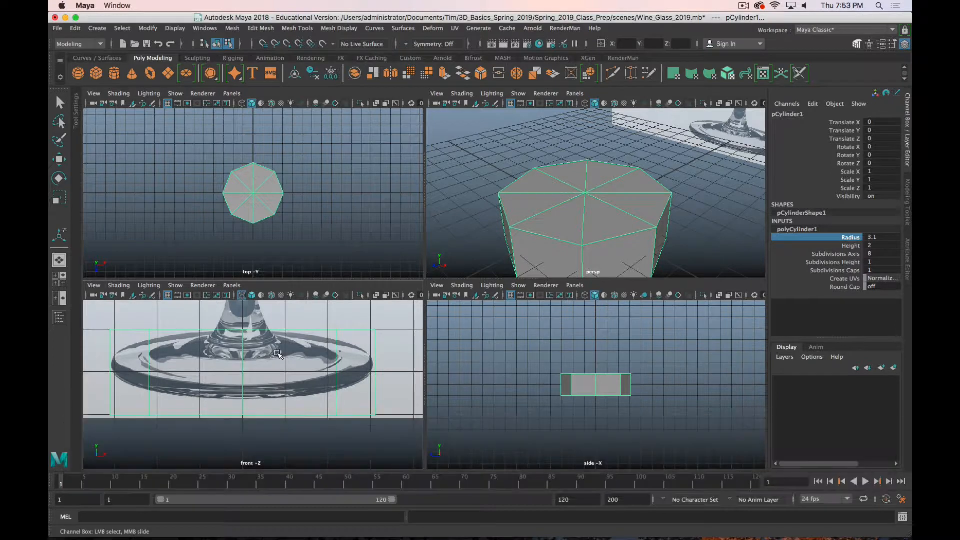
key("space")
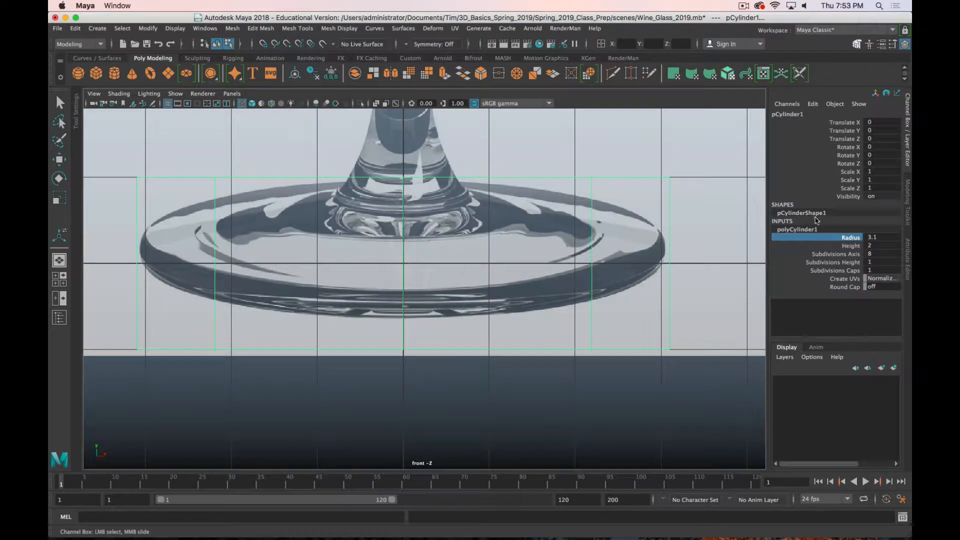
Rename the cylinder as Wine_glass.
key("super+period")
double_click(788, 114)
type("Wine")
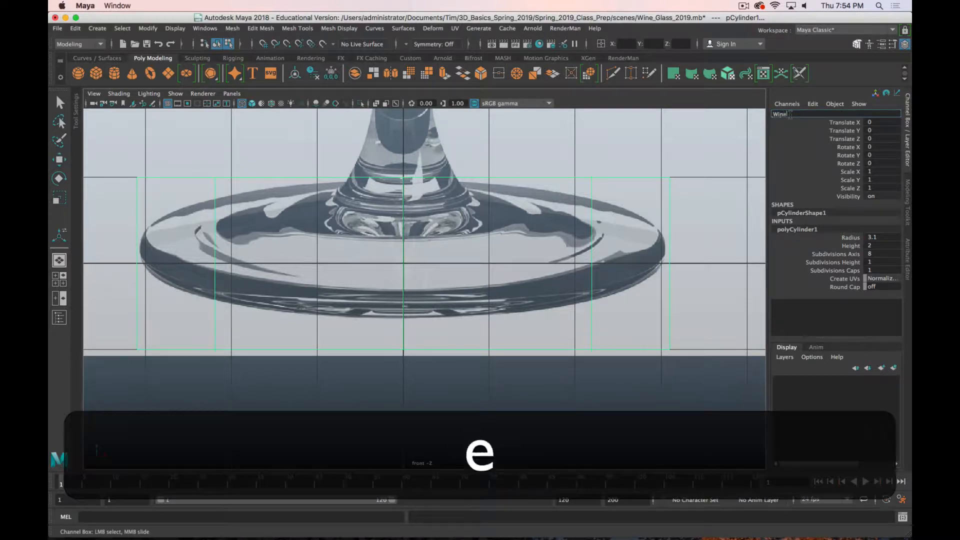
type("_glass")
key("Return")
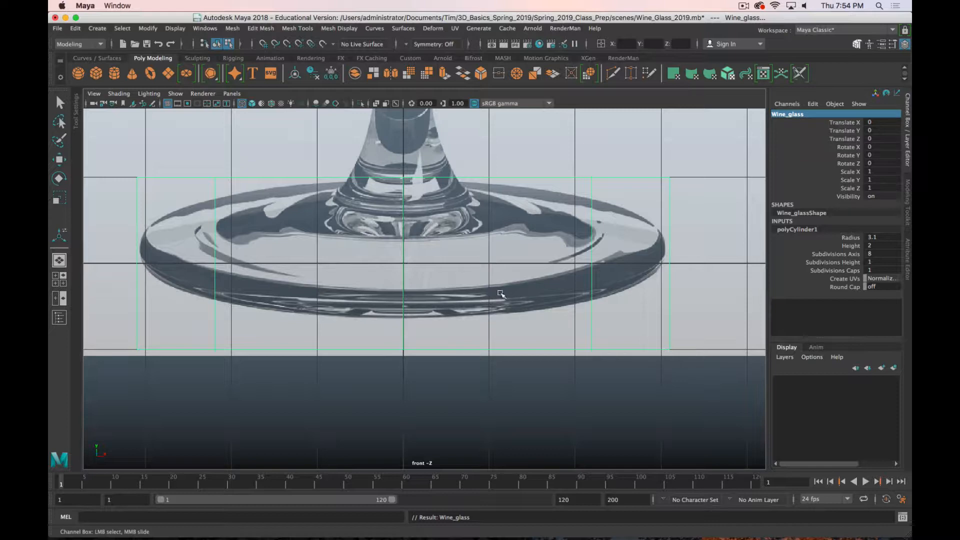
Deselect the Wine_glass cylinder and activate the Select tool.
scroll(487, 190, "down", 3)
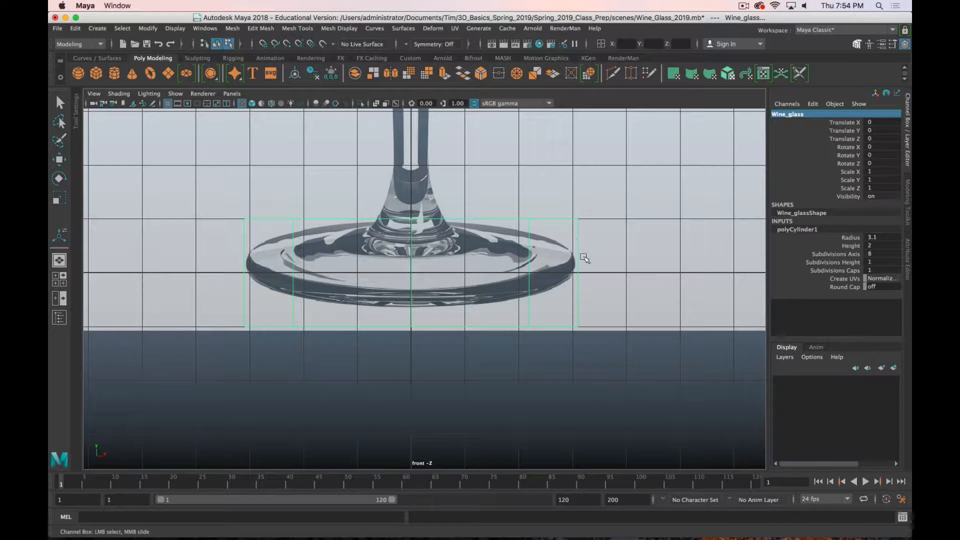
key("w")
left_click(642, 293)
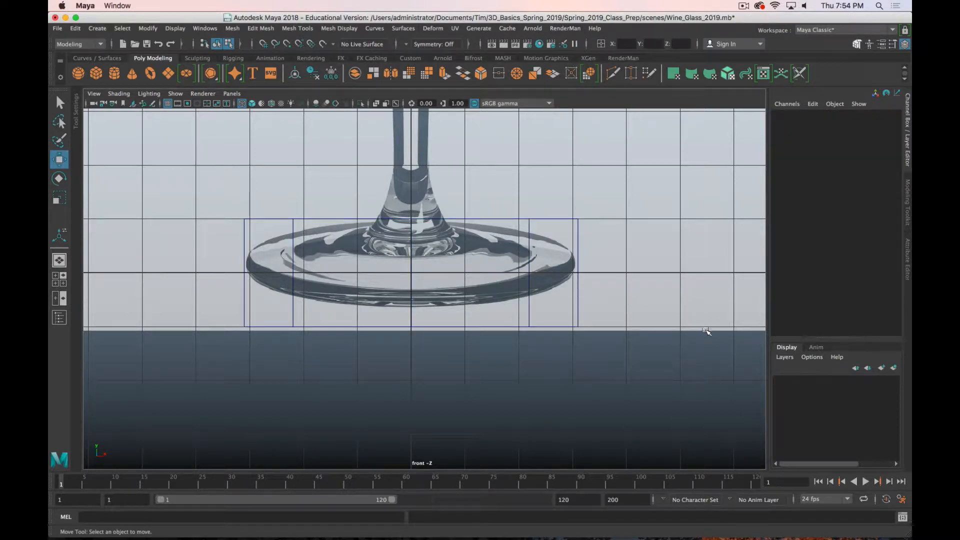
key("q")
scroll(696, 328, "down", 3)
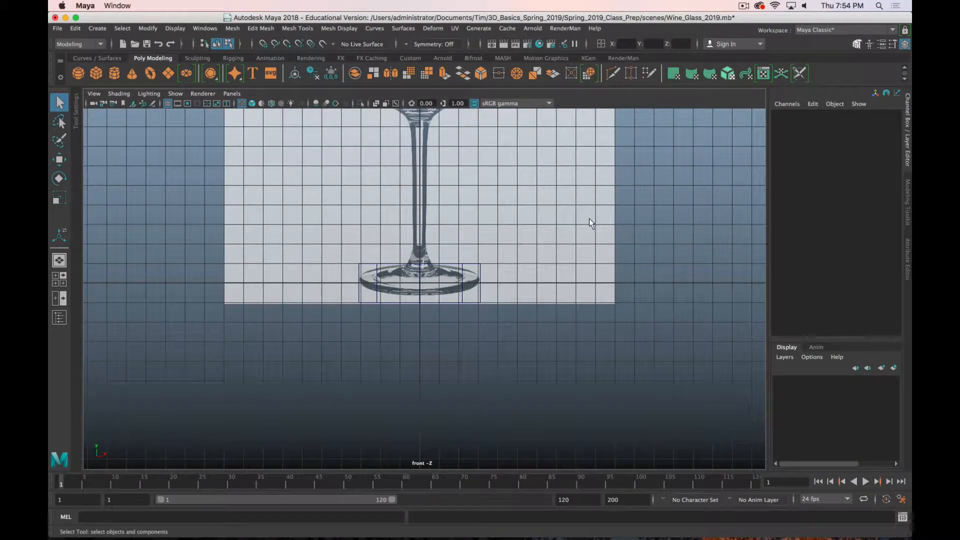
Select imagePlane1 in the Outliner and lower its Alpha Gain to about 0.257.
key("space")
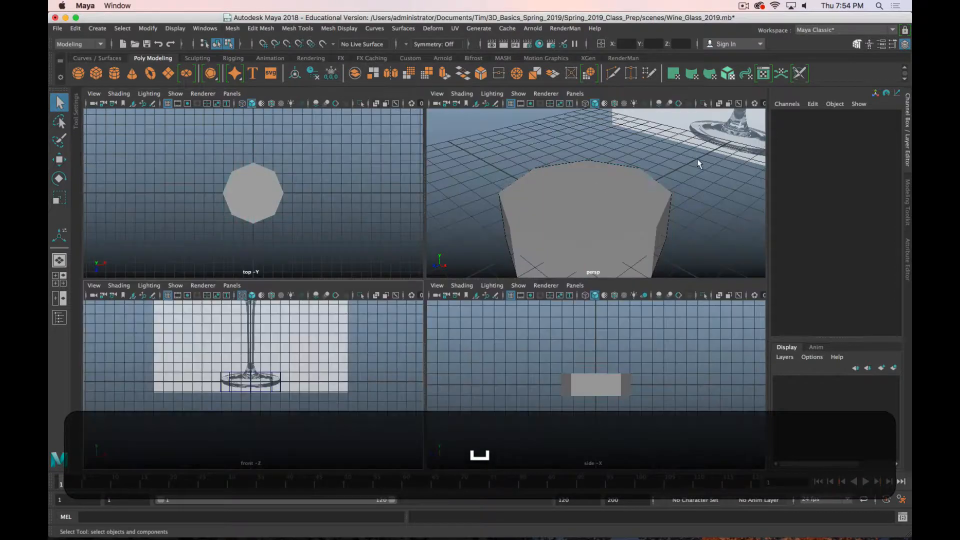
key("space")
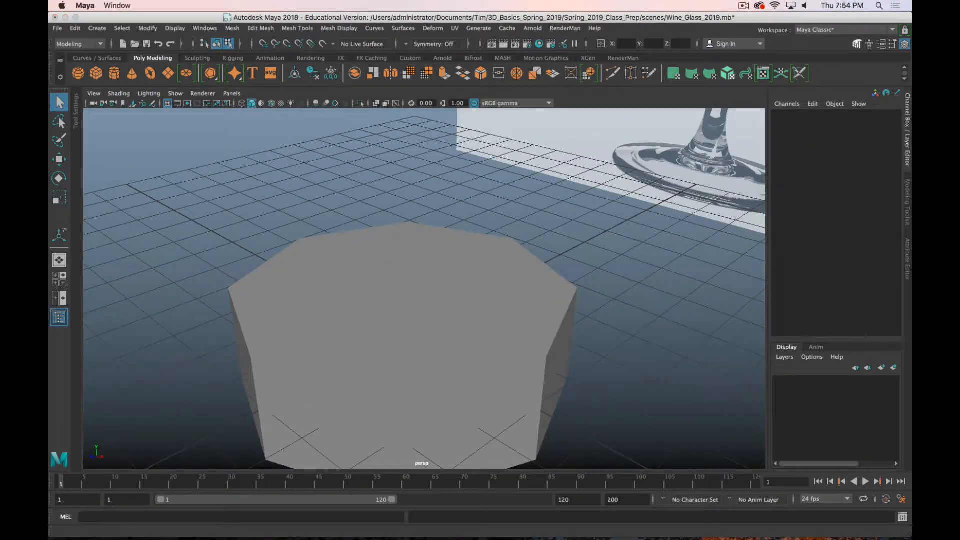
left_click(59, 318)
left_click(210, 158)
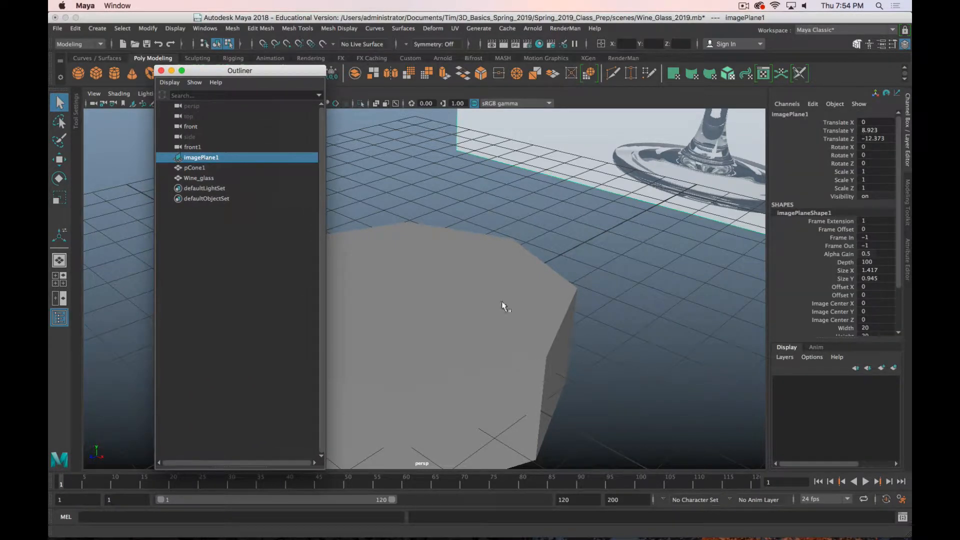
left_click(906, 251)
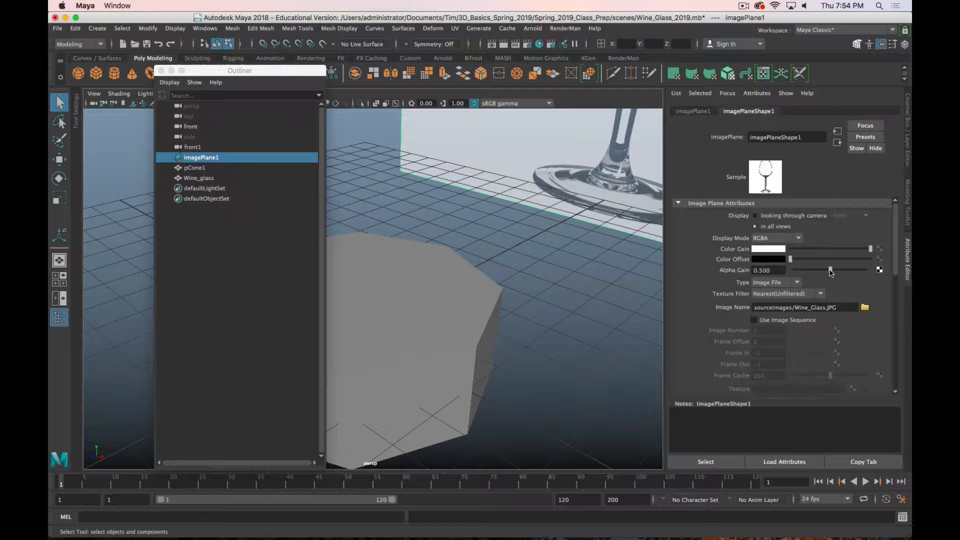
left_click_drag(830, 271, 811, 273)
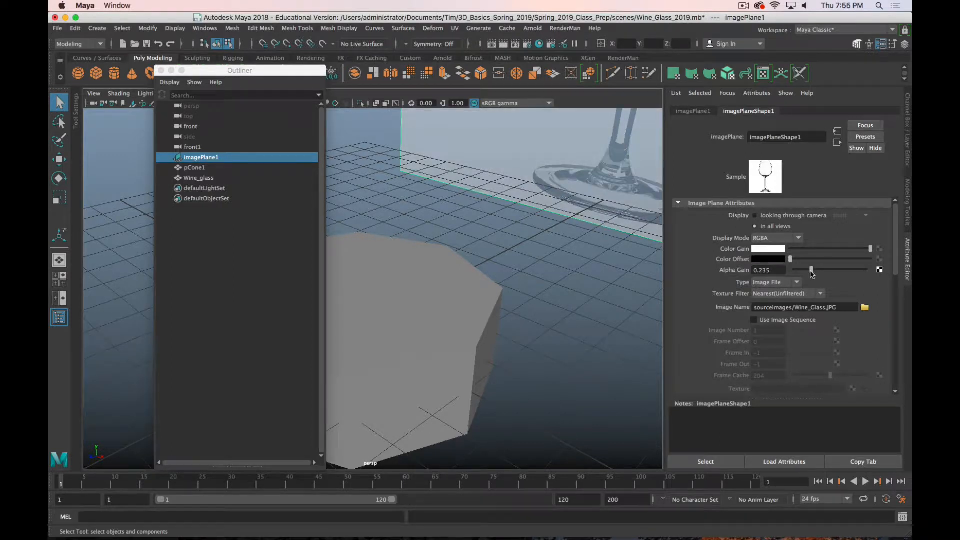
Return to the maximized front view at the glass base and replace the Attribute Editor with the Channel Box.
key("space")
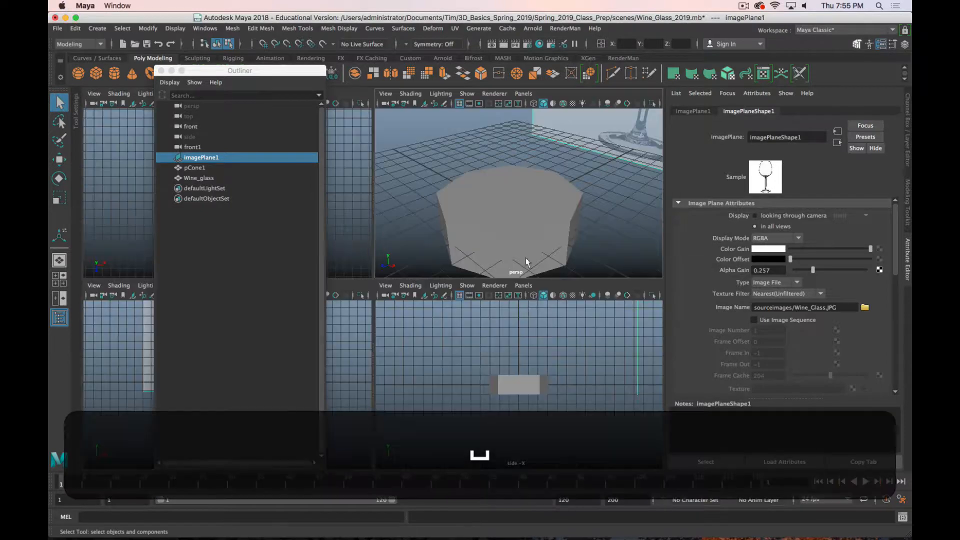
key("space")
scroll(422, 275, "up", 4)
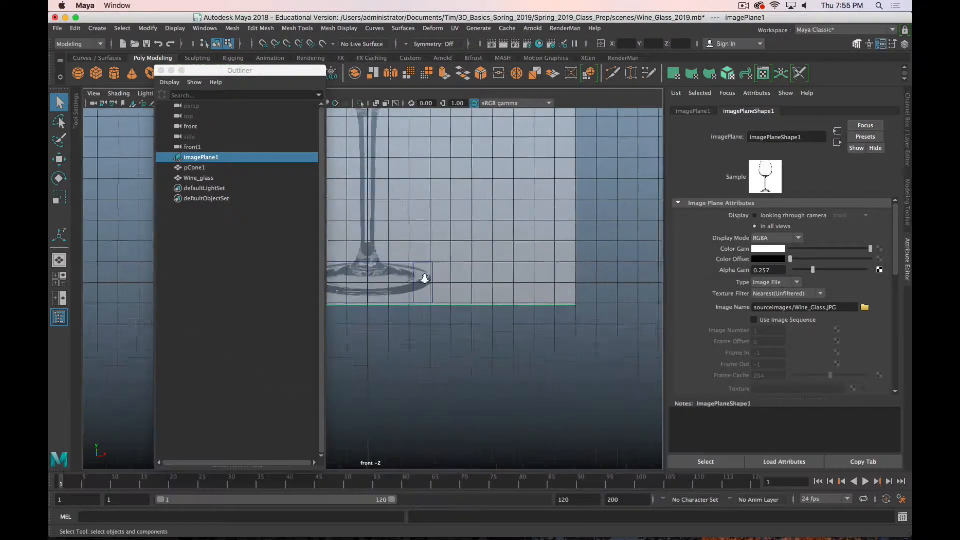
scroll(444, 270, "up", 4)
middle_click_drag(492, 248, 553, 303, "alt")
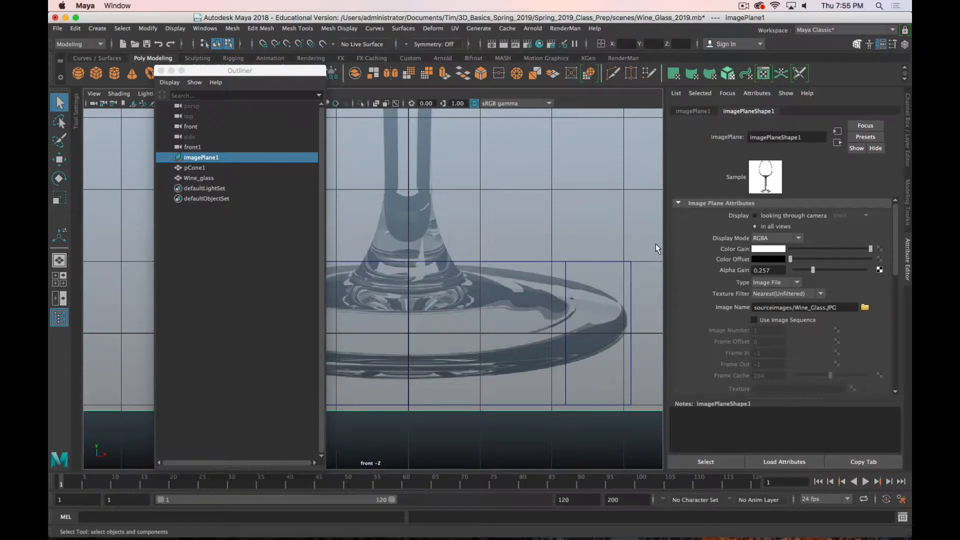
left_click(907, 248)
key("super+period")
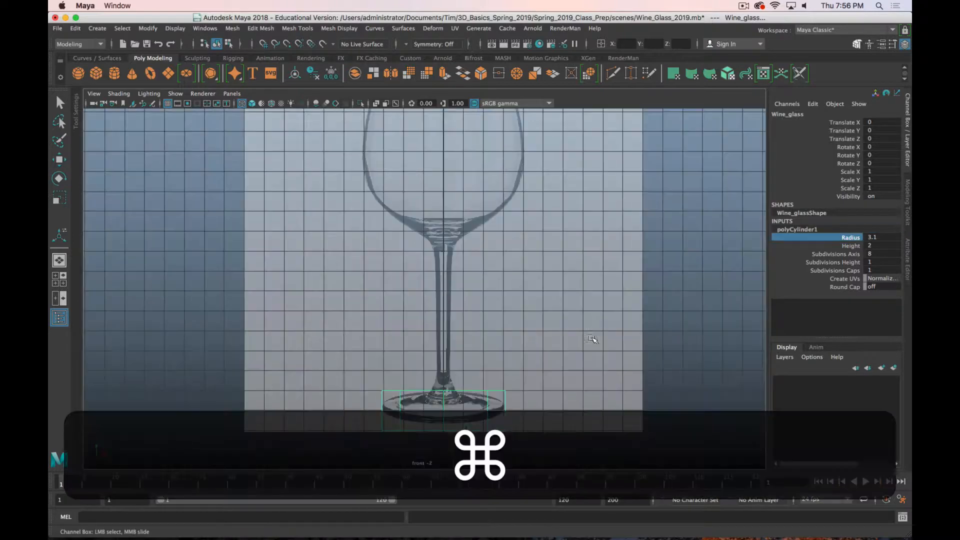
key("super+period")
Set the Wine_glass cylinder's Translate Y to 1 so its underside sits on the grid line.
middle_click_drag(484, 394, 445, 199, "alt")
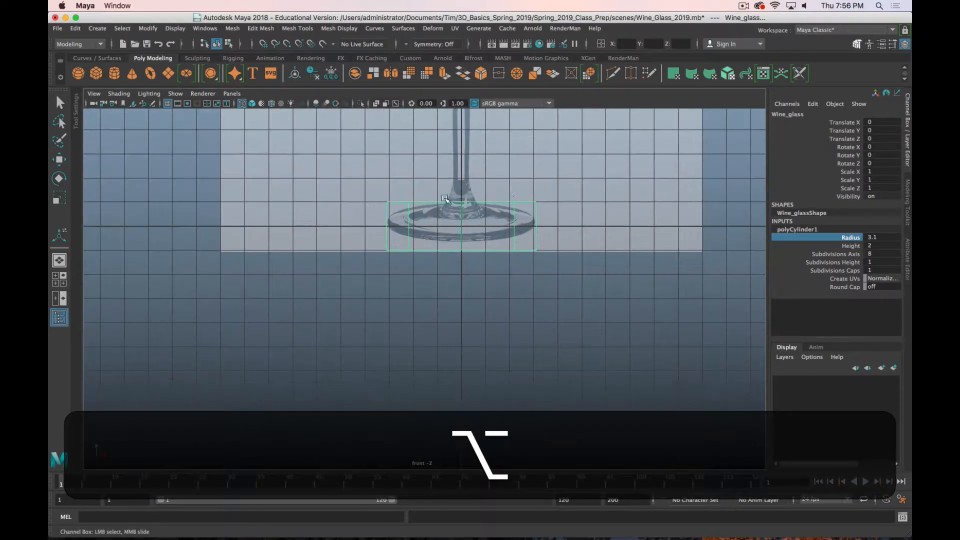
right_click_drag(444, 198, 508, 203, "alt")
middle_click_drag(568, 196, 541, 256, "alt")
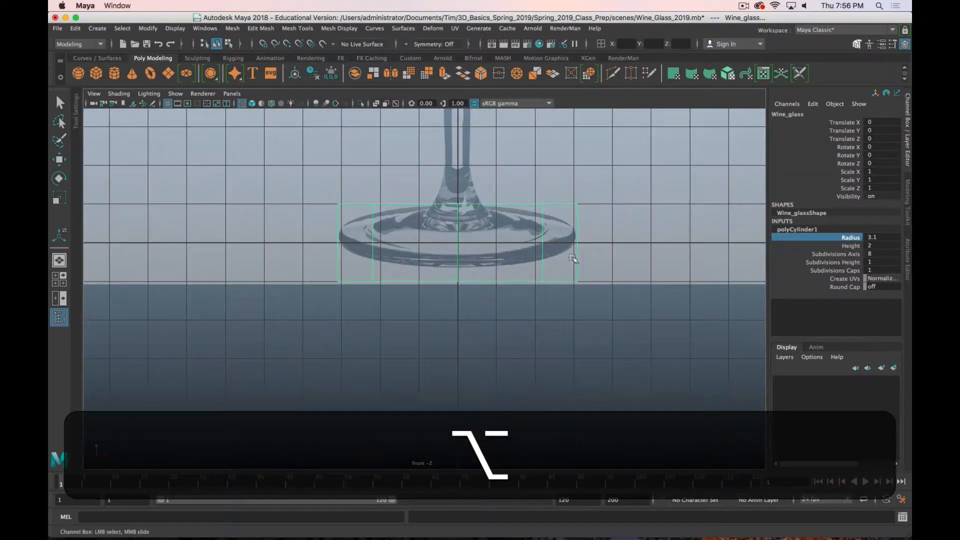
right_click_drag(470, 255, 598, 219, "alt")
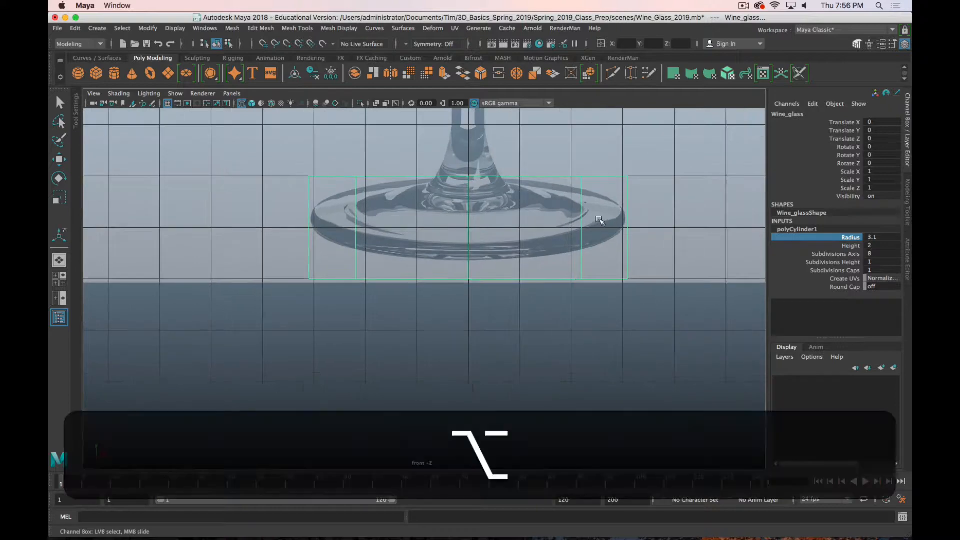
middle_click_drag(599, 219, 579, 281, "alt")
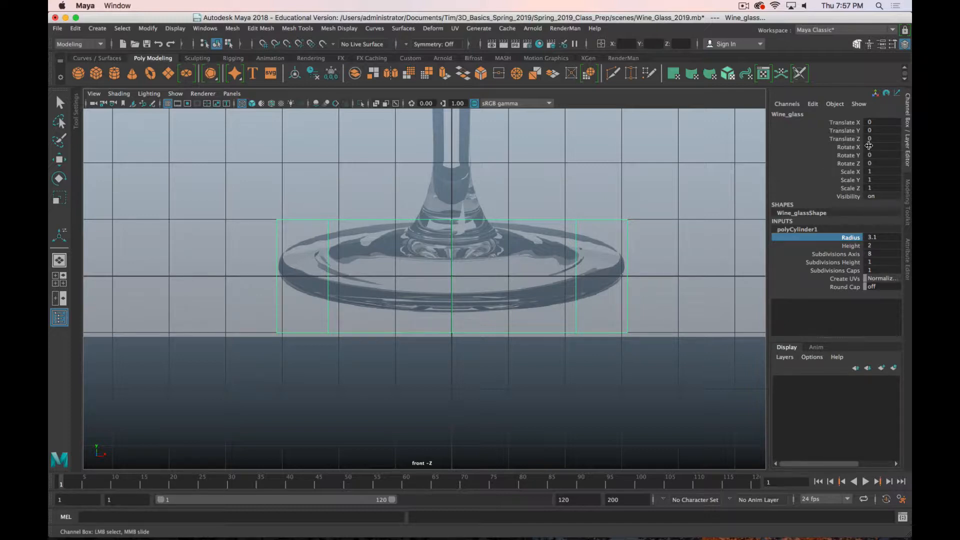
double_click(878, 131)
type("1")
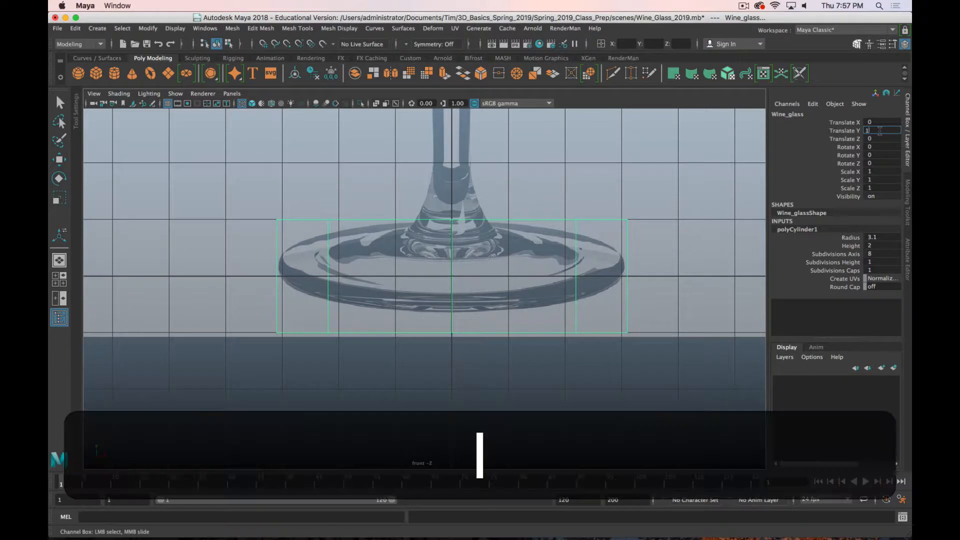
key("Return")
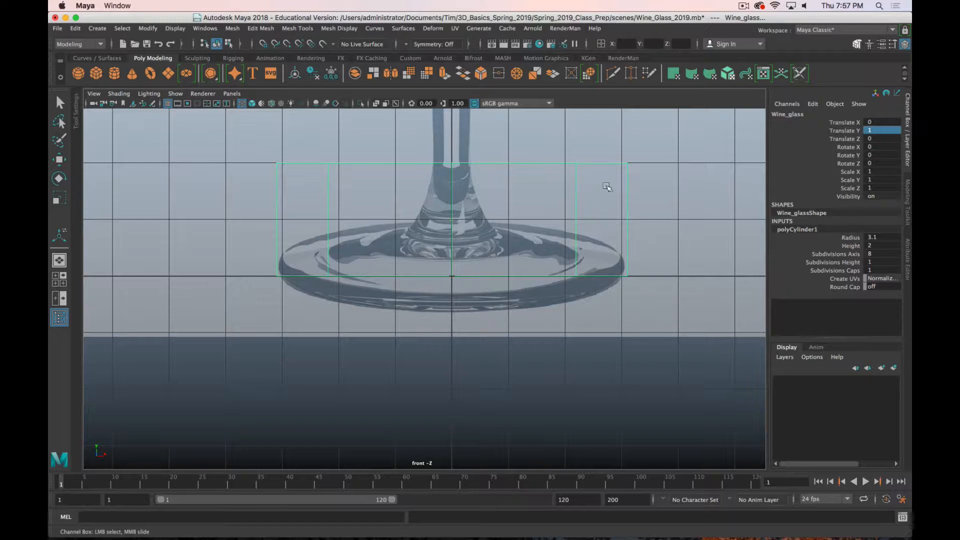
Select the cylinder's top row of vertices and move it down in Y to form a thin base disc.
right_click(626, 166)
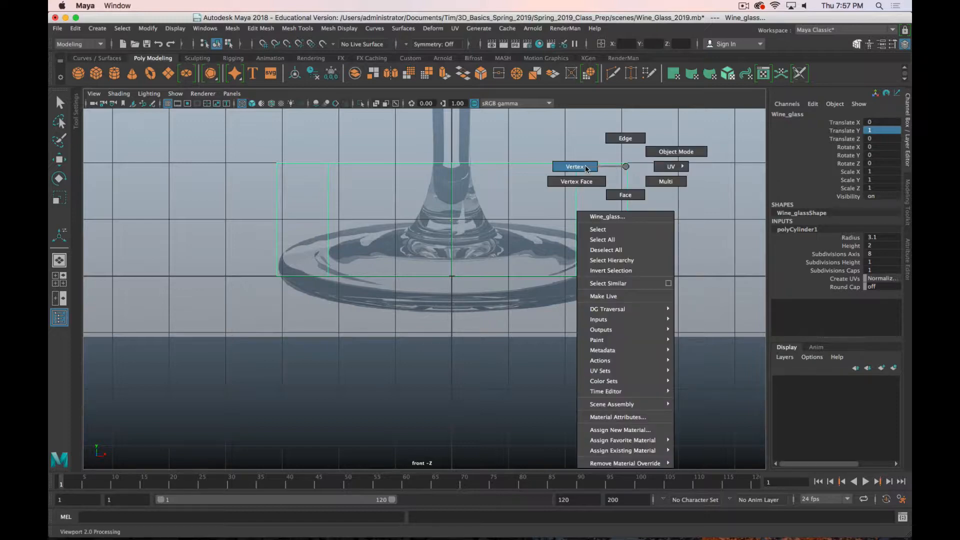
left_click(585, 166)
left_click_drag(676, 137, 182, 195)
key("w")
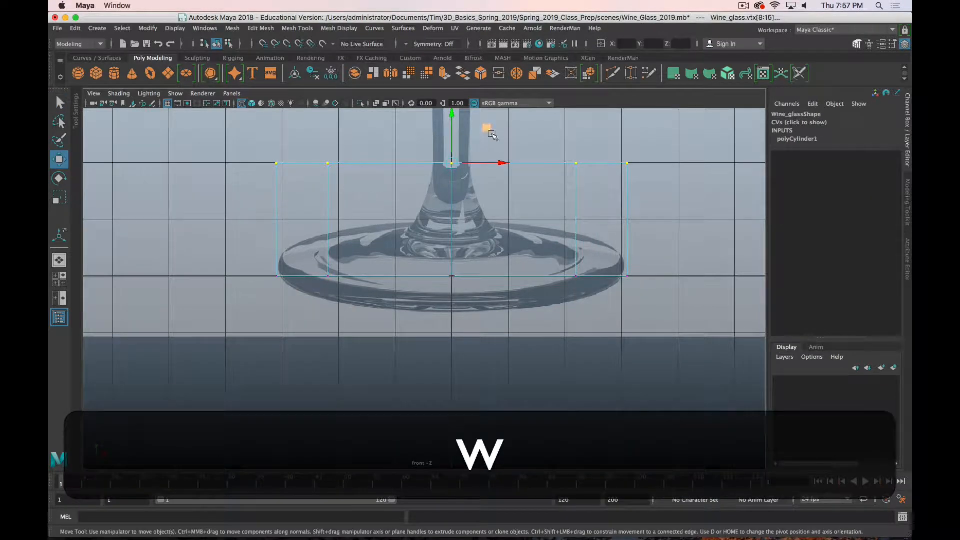
left_click_drag(455, 123, 458, 208)
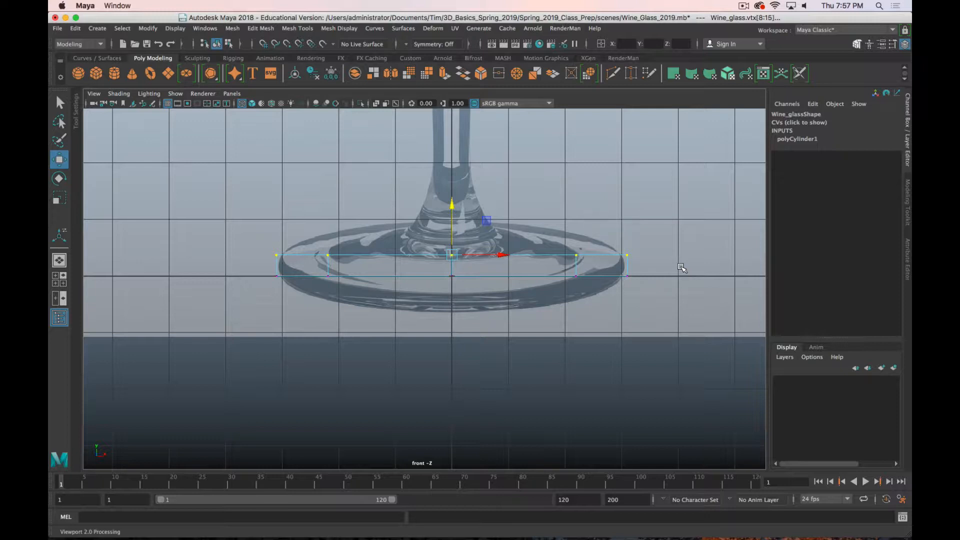
Switch the disc from vertex to face selection in the perspective view, angled so its upper surface shows.
key("space")
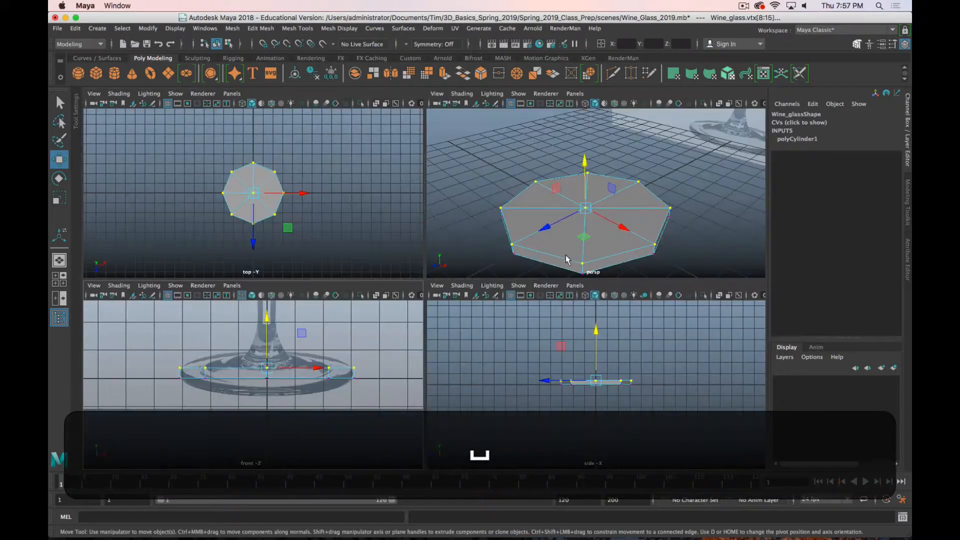
scroll(581, 225, "down", 3)
left_click_drag(581, 225, 595, 249, "alt")
key("q")
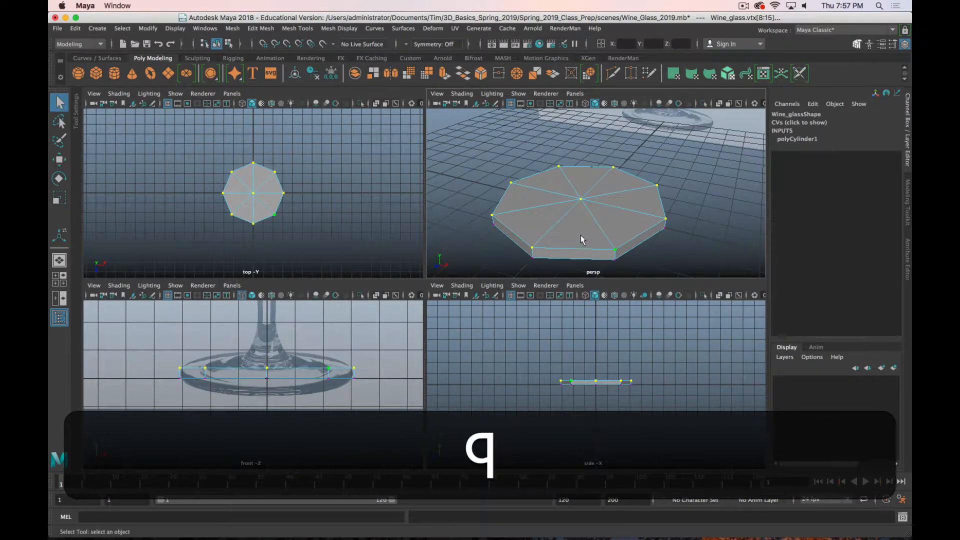
right_click(576, 220)
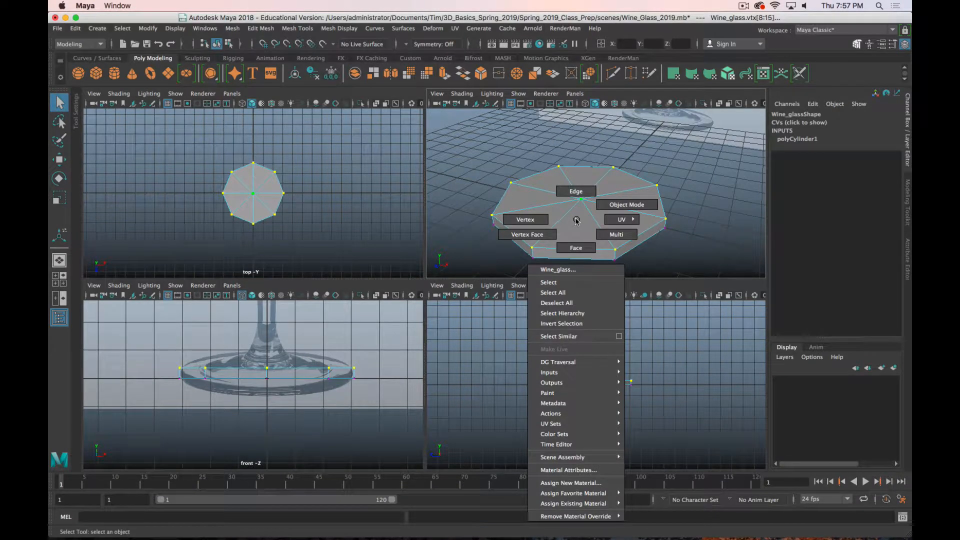
left_click(578, 248)
Select all eight triangular faces on the disc's upper cap.
left_click(585, 231)
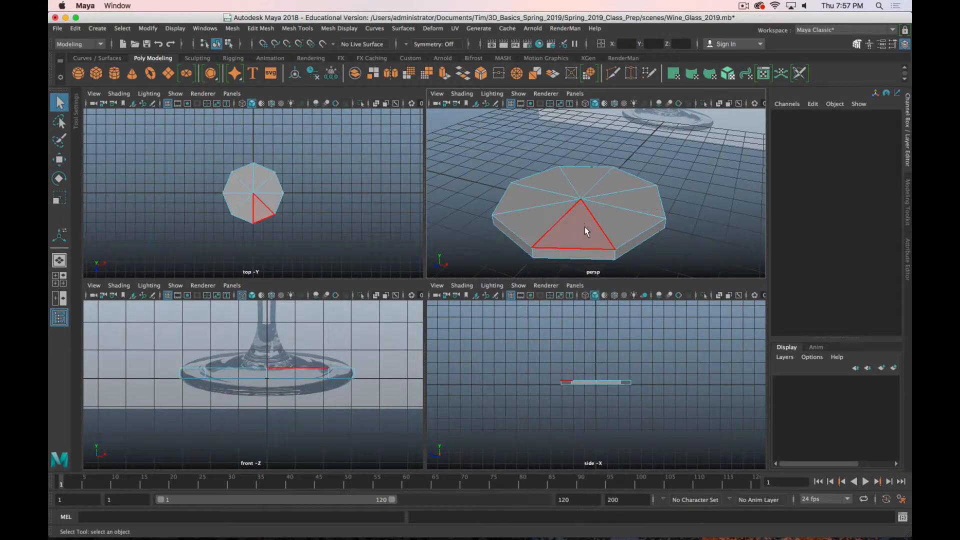
left_click(583, 223)
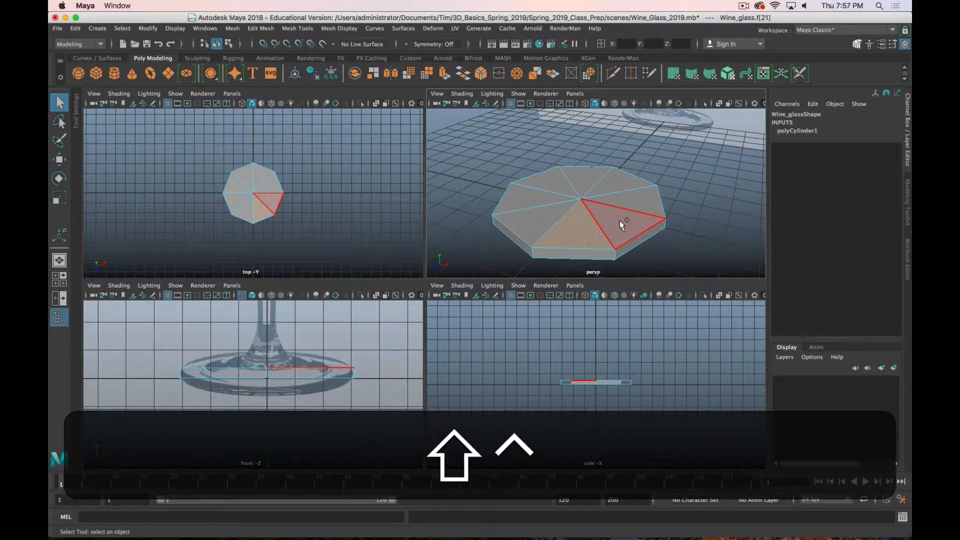
left_click(620, 221, "ctrl+shift")
left_click(640, 202, "shift")
left_click(630, 182, "shift")
left_click(586, 178, "shift")
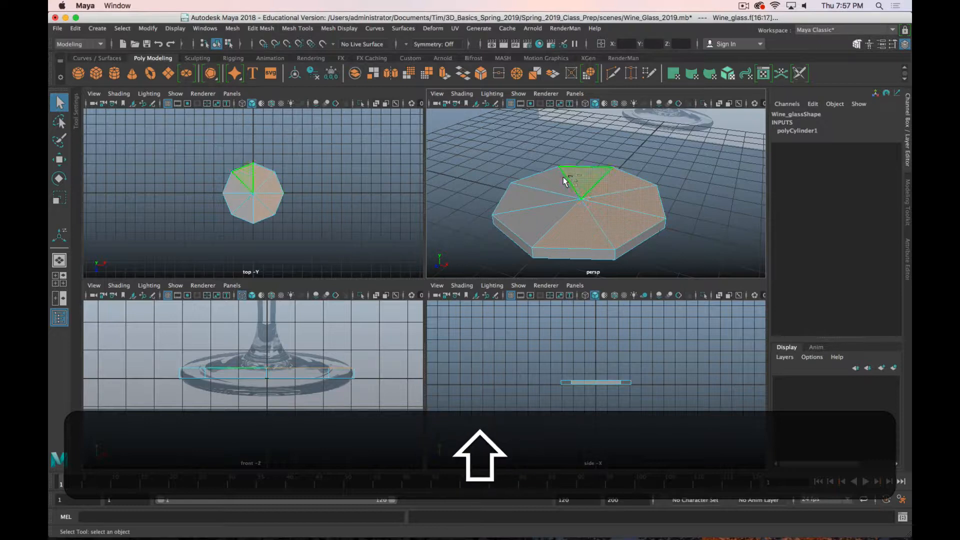
left_click(549, 182, "shift")
left_click(523, 197, "shift")
left_click(516, 216, "shift")
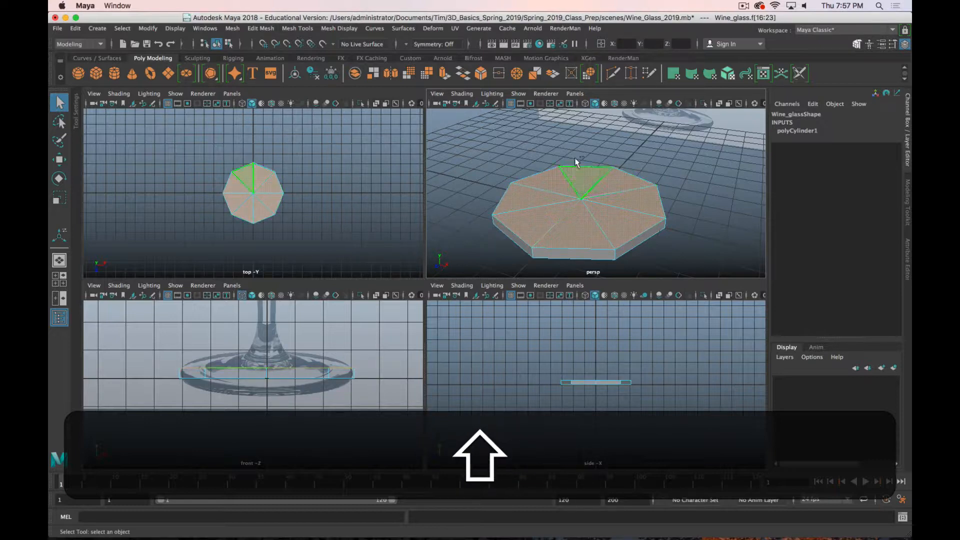
left_click_drag(710, 230, 589, 246, "alt+shift")
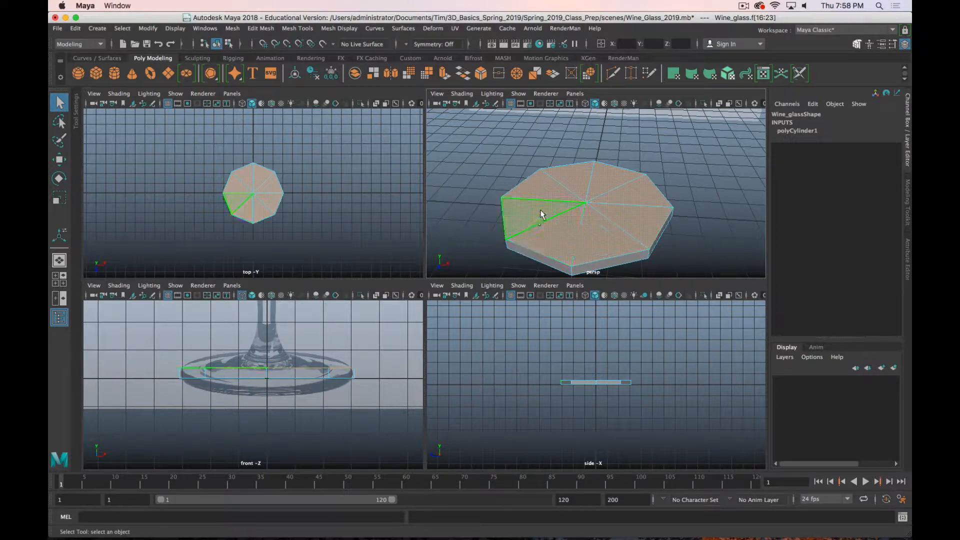
Review the reference glass in the maximized front view, look over the Modeling Toolkit's component tools, and collapse the sidebar.
key("space")
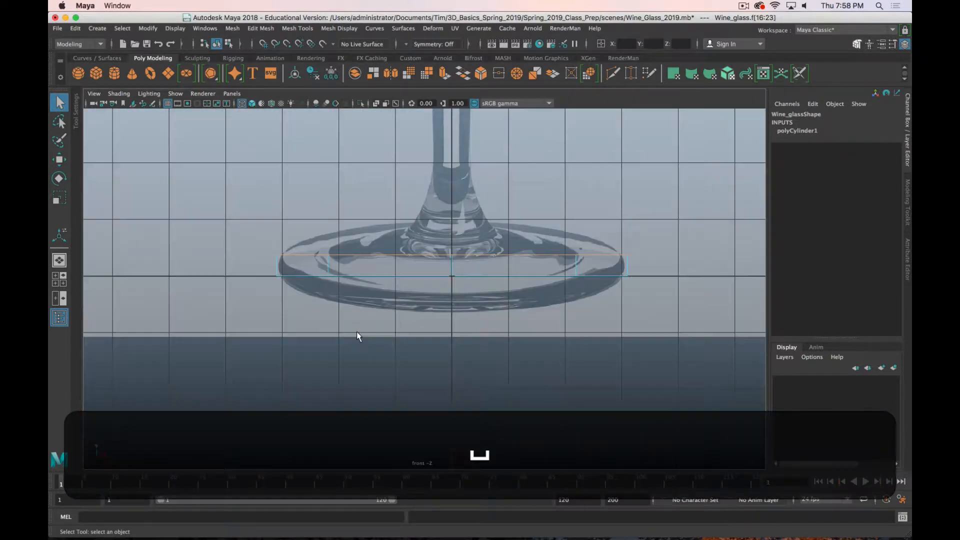
middle_click_drag(490, 205, 465, 323, "alt")
scroll(452, 335, "down", 6, "alt")
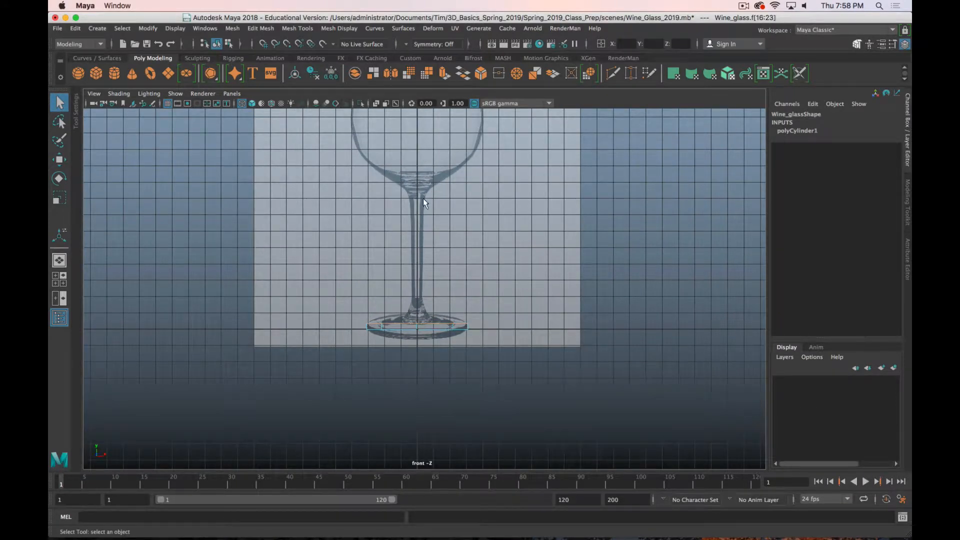
middle_click_drag(490, 171, 481, 278, "alt")
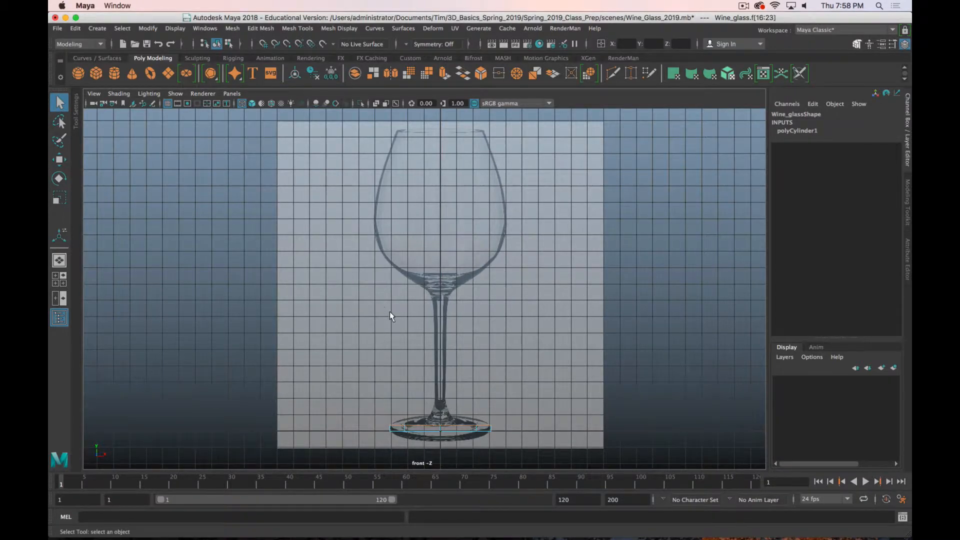
middle_click_drag(488, 355, 478, 302, "alt")
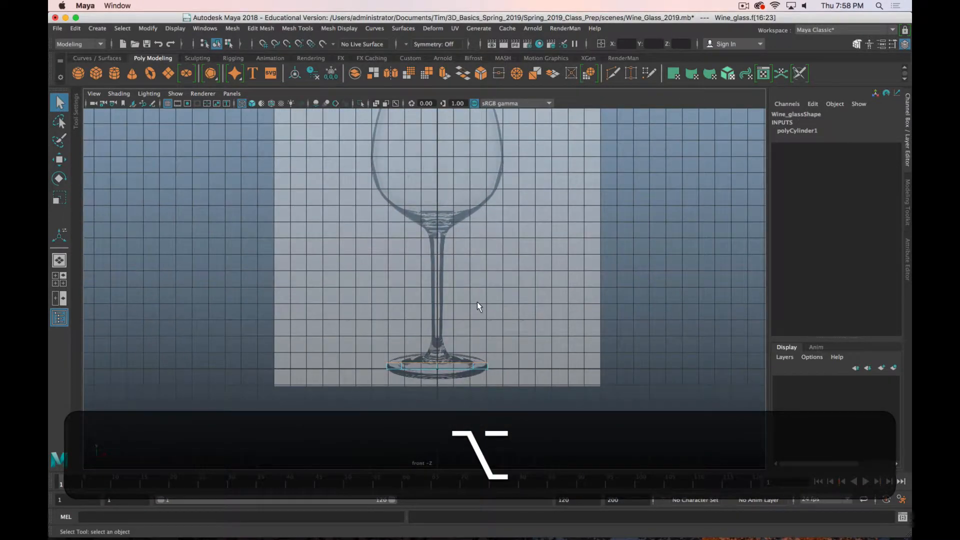
key("super+period")
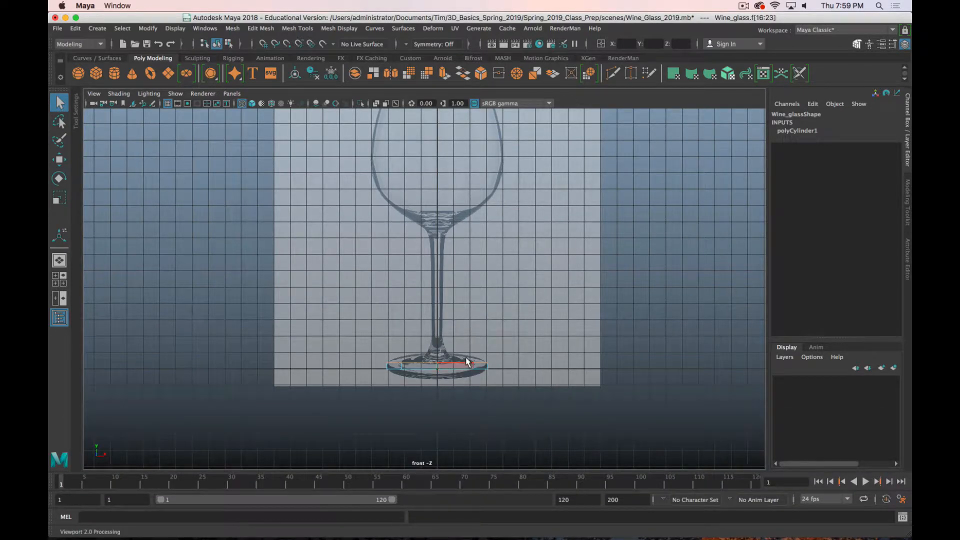
mouse_move(466, 297)
right_mouse_down("shift")
mouse_move(459, 328)
mouse_move(477, 292)
mouse_move(470, 300)
right_mouse_up("shift")
left_click(908, 210)
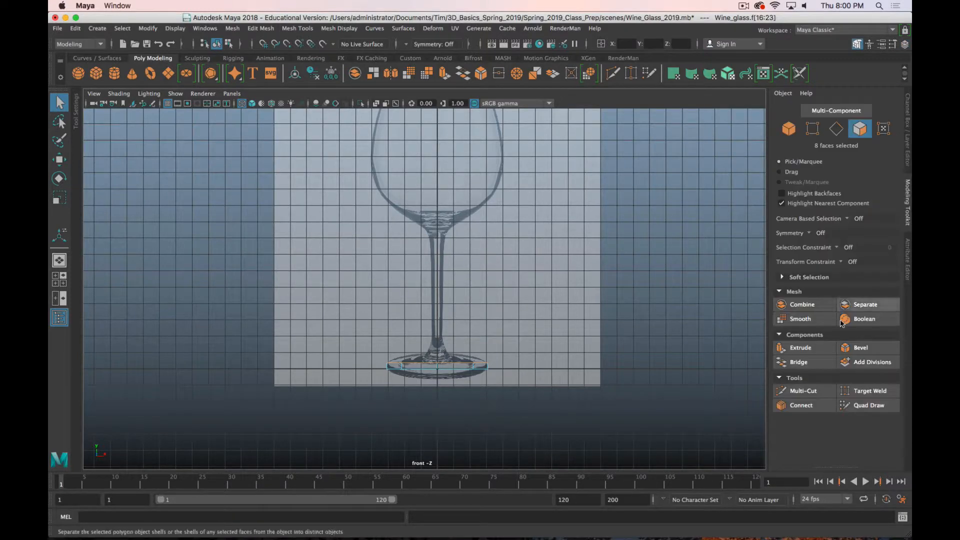
left_click(907, 200)
Extrude the selected cap faces upward with the Move tool to about Y 0.9.
key("w")
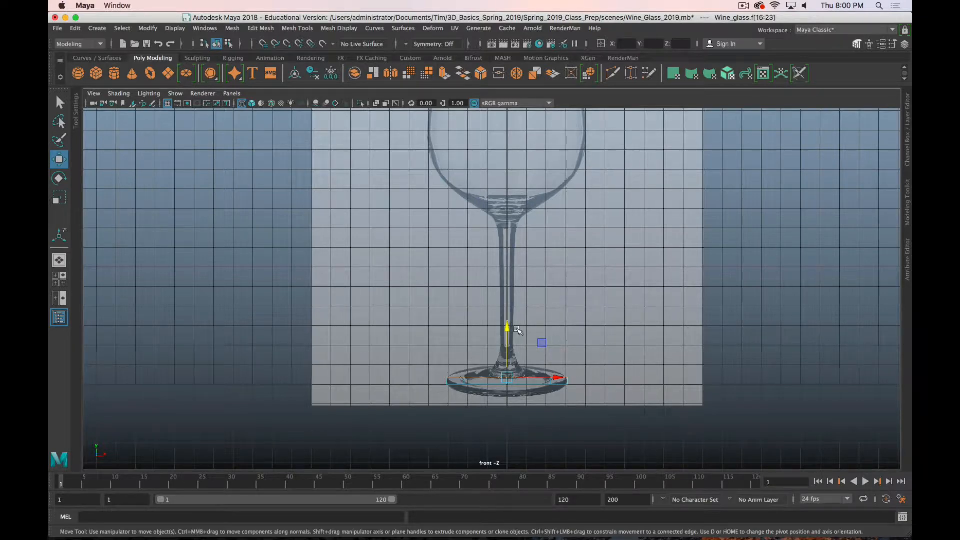
key("shift")
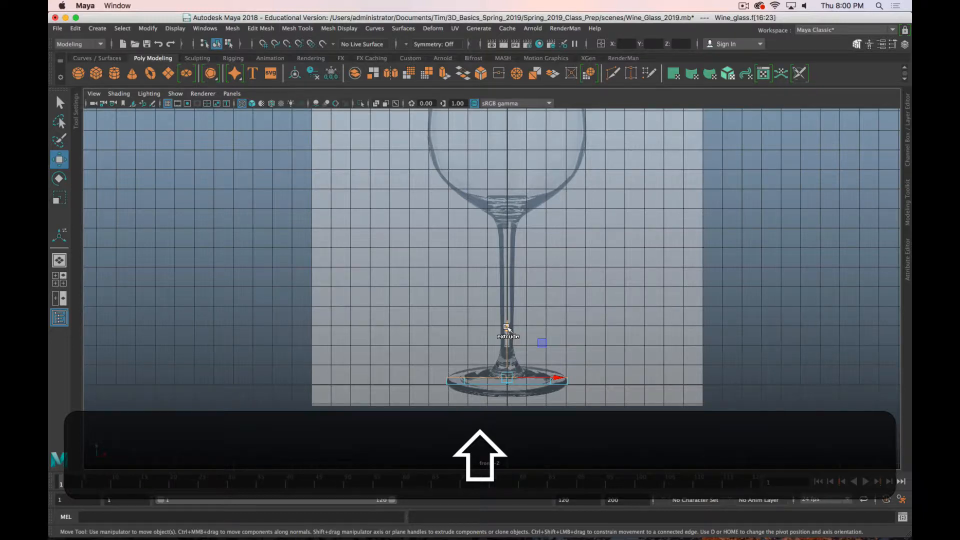
mouse_move(506, 326)
left_mouse_down("shift")
mouse_move(510, 306)
mouse_move(514, 317)
left_mouse_up("shift")
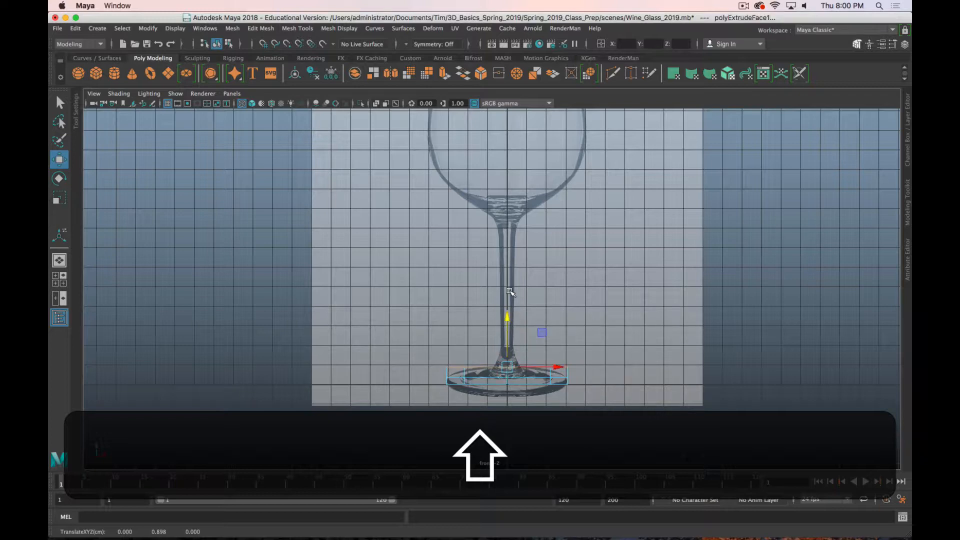
Examine the extruded disc in the perspective and front views, and return to the maximized front view.
key("space")
left_click_drag(670, 255, 642, 193, "alt")
scroll(356, 403, "up", 2)
scroll(357, 404, "down", 5)
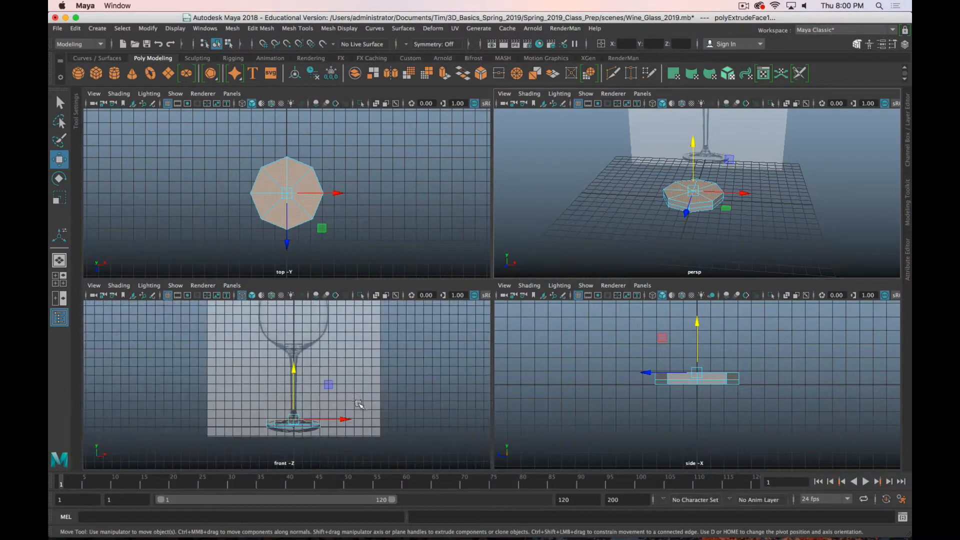
scroll(362, 403, "up", 7)
scroll(362, 403, "down", 2)
middle_click_drag(409, 369, 425, 330, "alt")
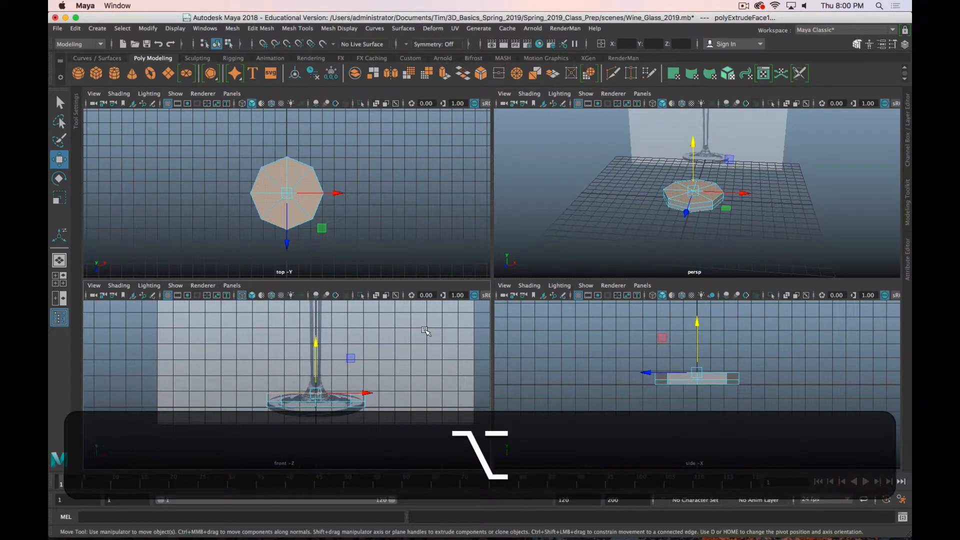
scroll(424, 330, "up", 3)
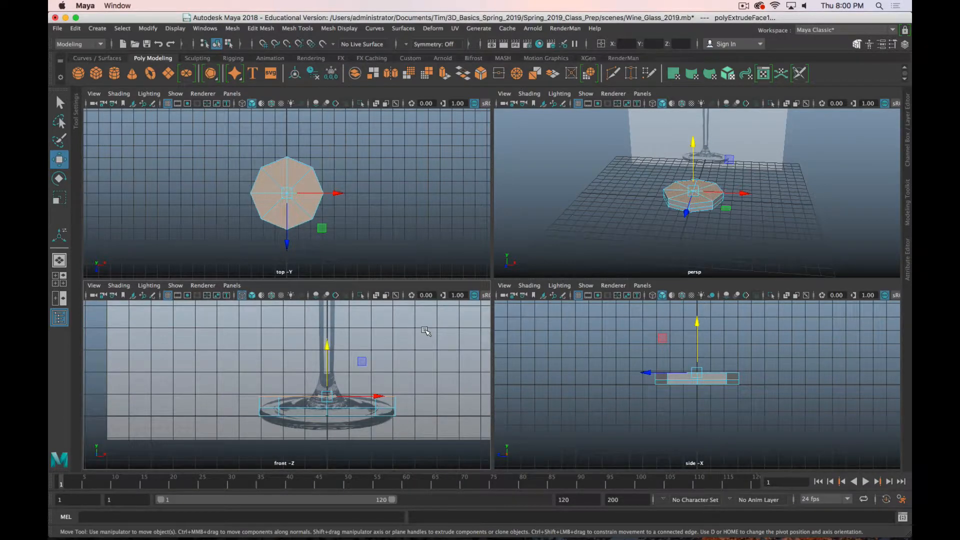
scroll(398, 328, "up", 3)
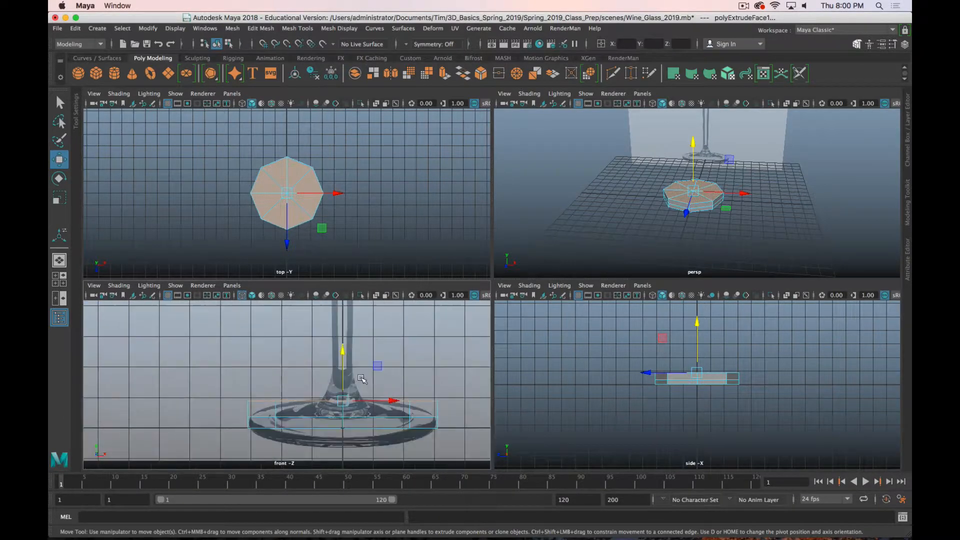
scroll(363, 364, "down", 4)
key("space")
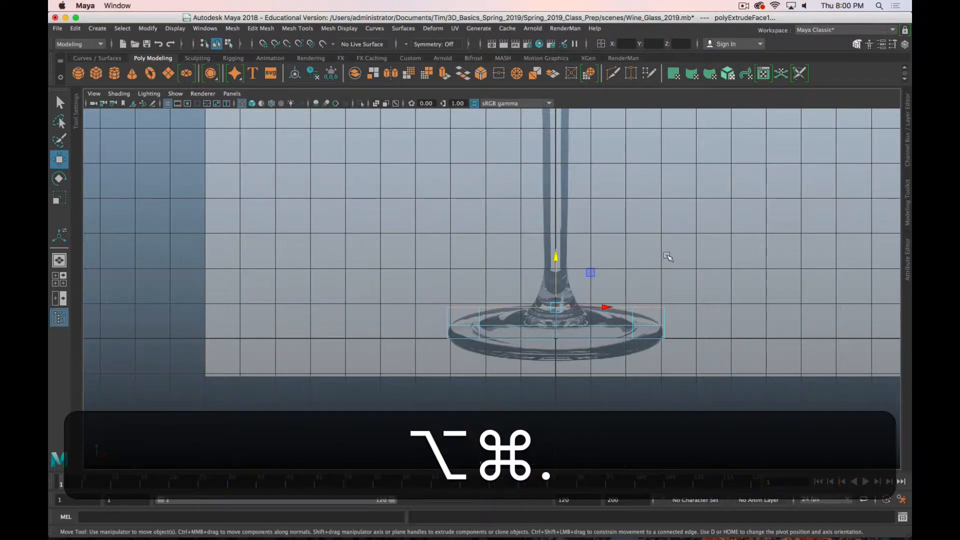
Try moving the extruded faces up to about Y 1.85 and back down to about Y 0.58.
middle_click_drag(669, 259, 514, 262, "alt")
left_click_drag(409, 271, 410, 231)
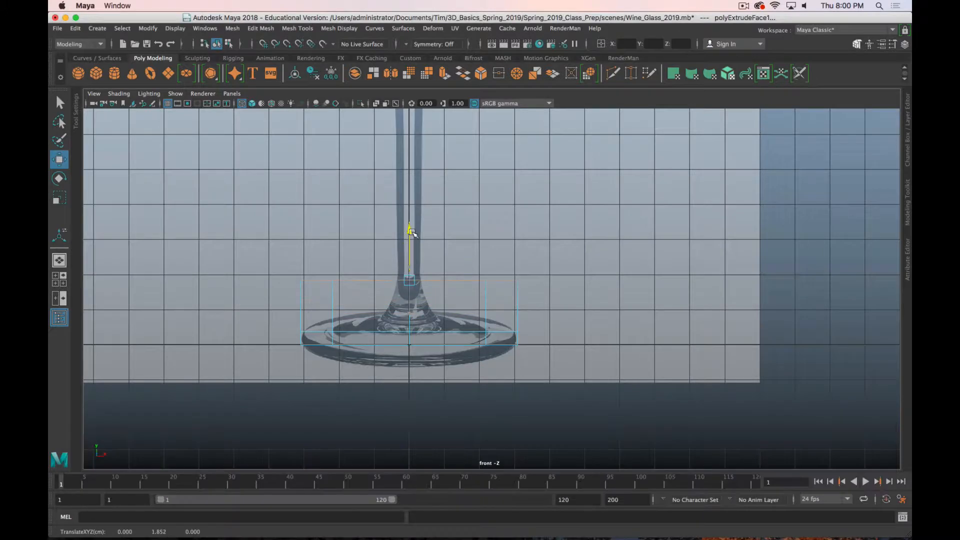
scroll(505, 276, "down", 5)
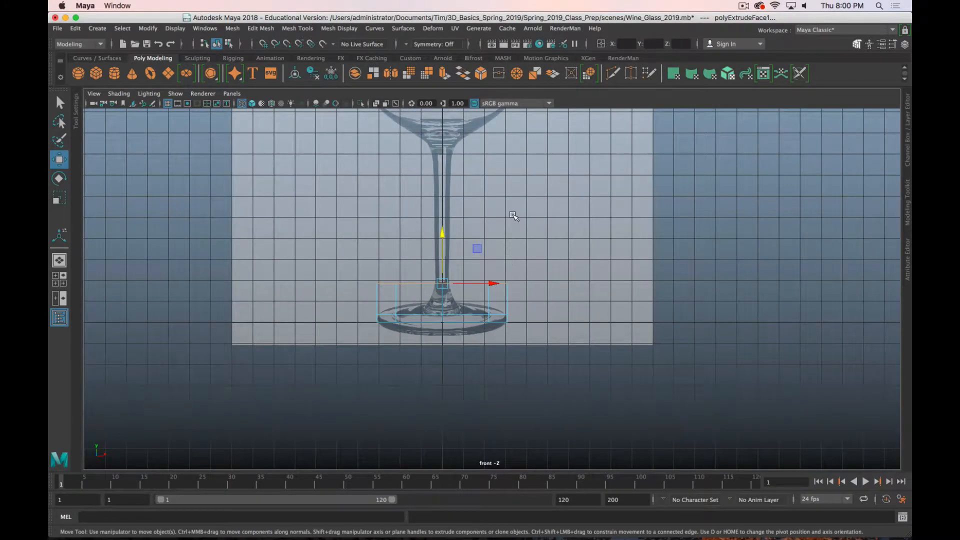
middle_click_drag(515, 213, 516, 247, "alt")
left_click_drag(451, 267, 460, 286)
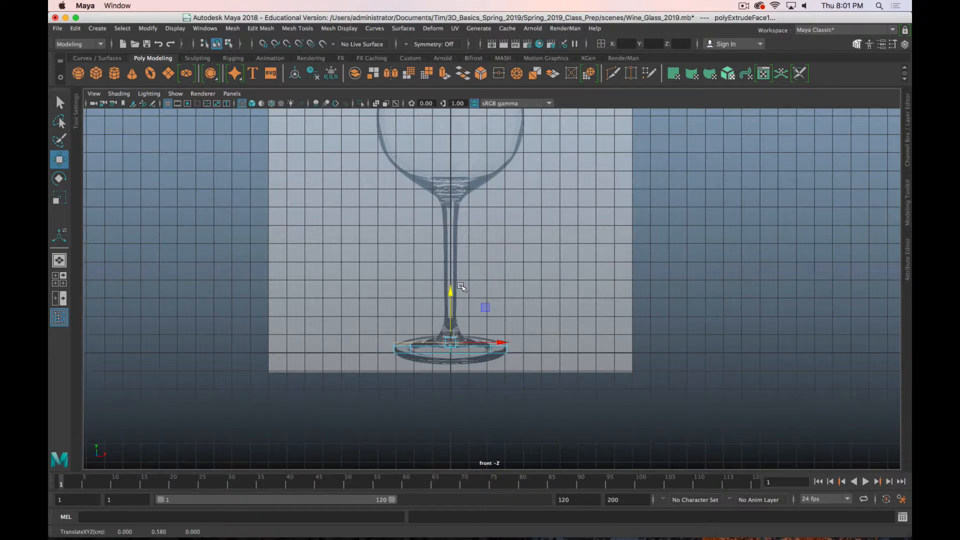
Raise the extruded faces to about two grid units above the ground line, where the reference stem starts.
scroll(464, 287, "up", 5)
middle_click_drag(485, 288, 527, 285, "alt")
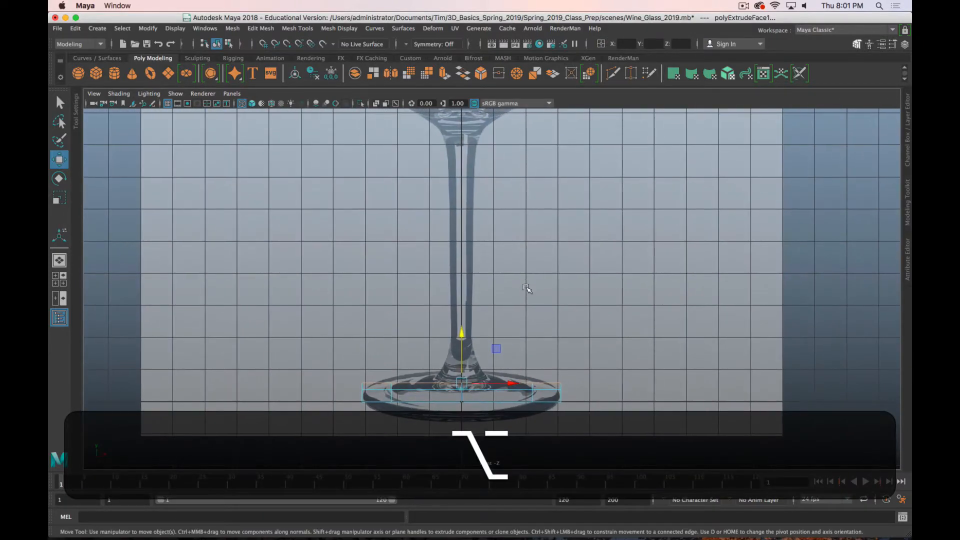
left_click_drag(470, 334, 470, 291)
scroll(487, 296, "up", 2)
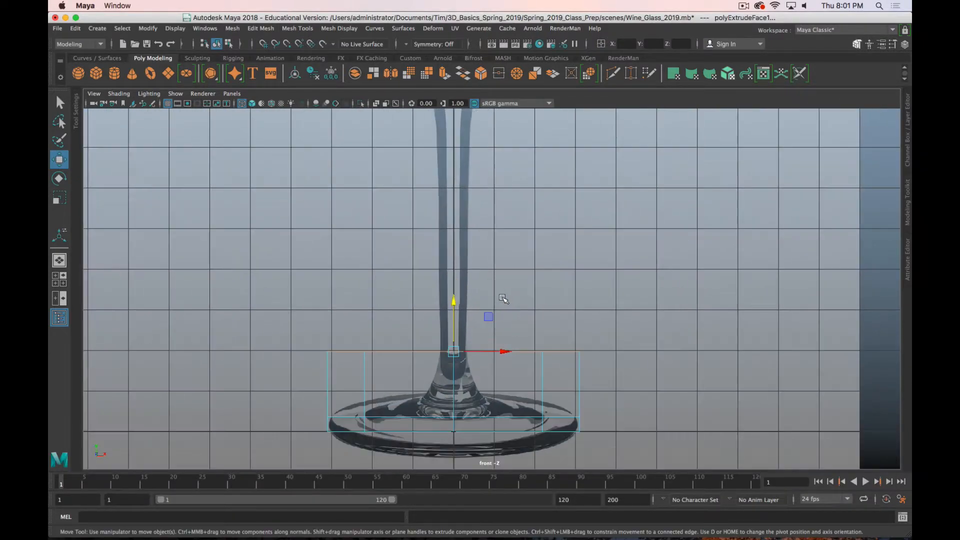
scroll(505, 299, "down", 2)
Scale the raised faces to about 0.174 in X and Z only, and compare them with the stem's width in the reference.
key("r")
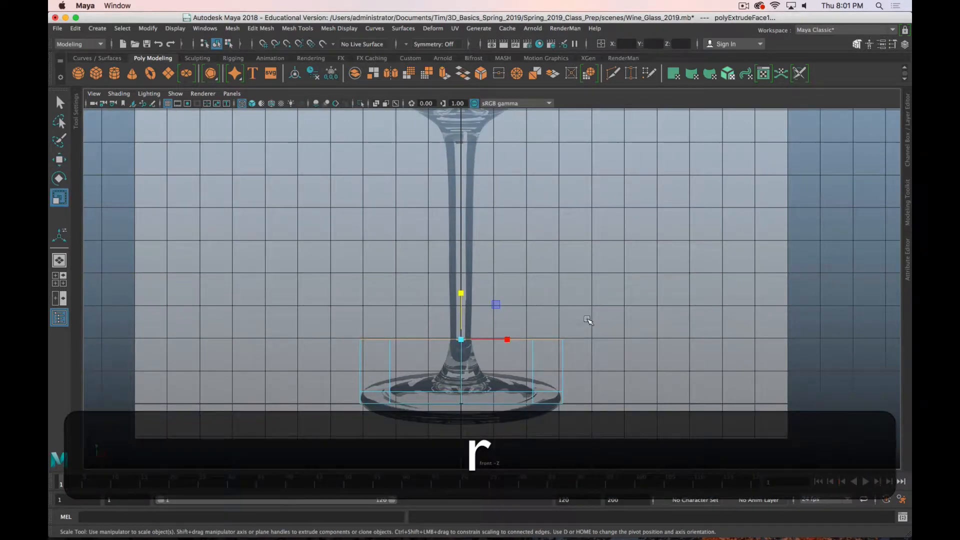
key("space")
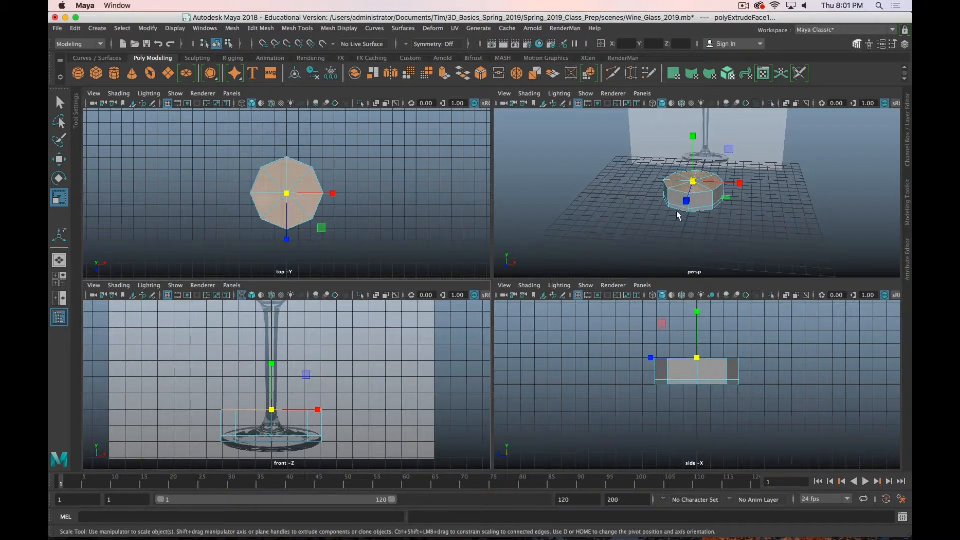
key("r")
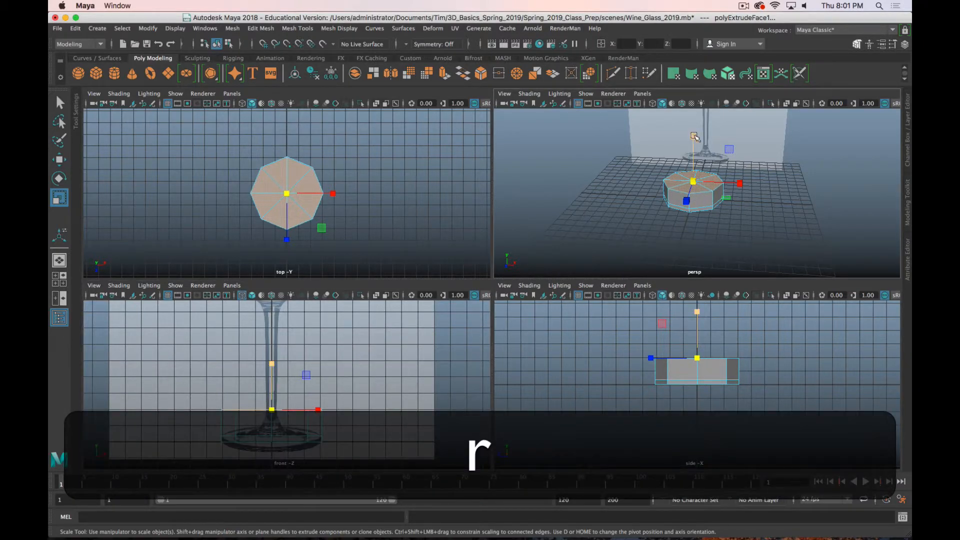
left_click(695, 182)
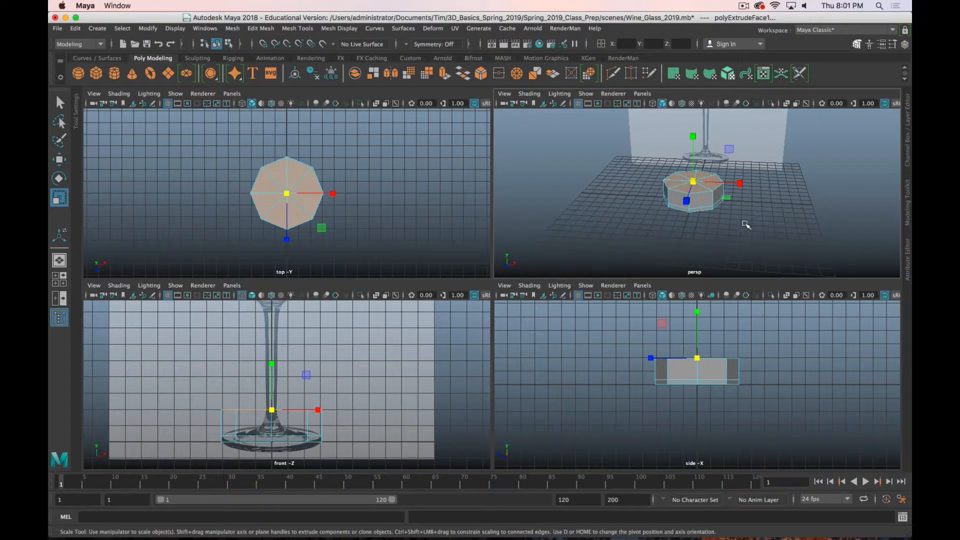
key("space")
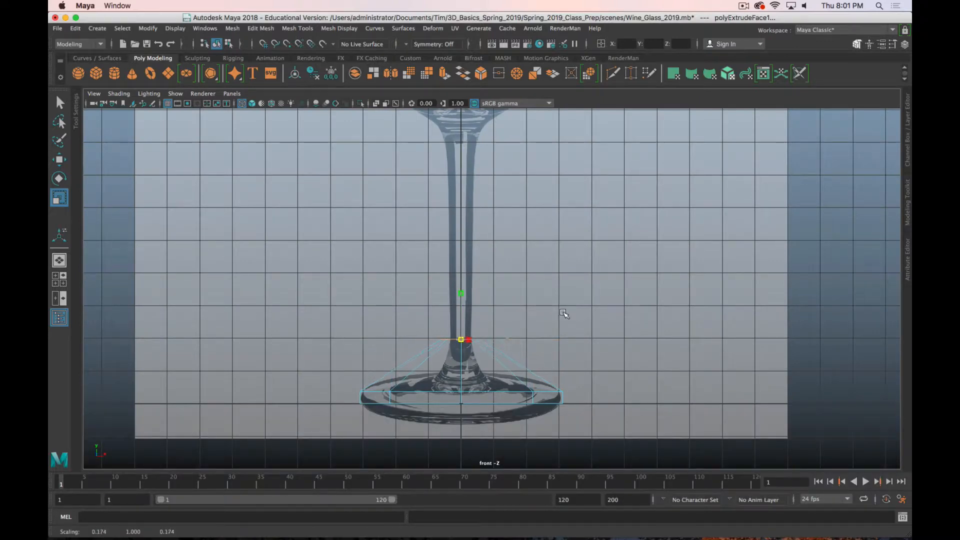
scroll(495, 336, "up", 5)
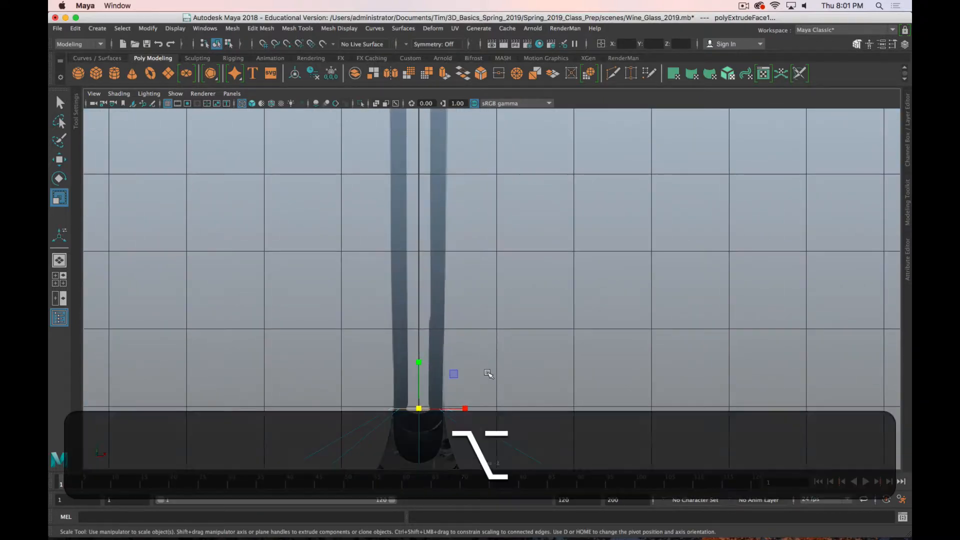
middle_click_drag(486, 378, 588, 199, "alt")
scroll(590, 199, "up", 6)
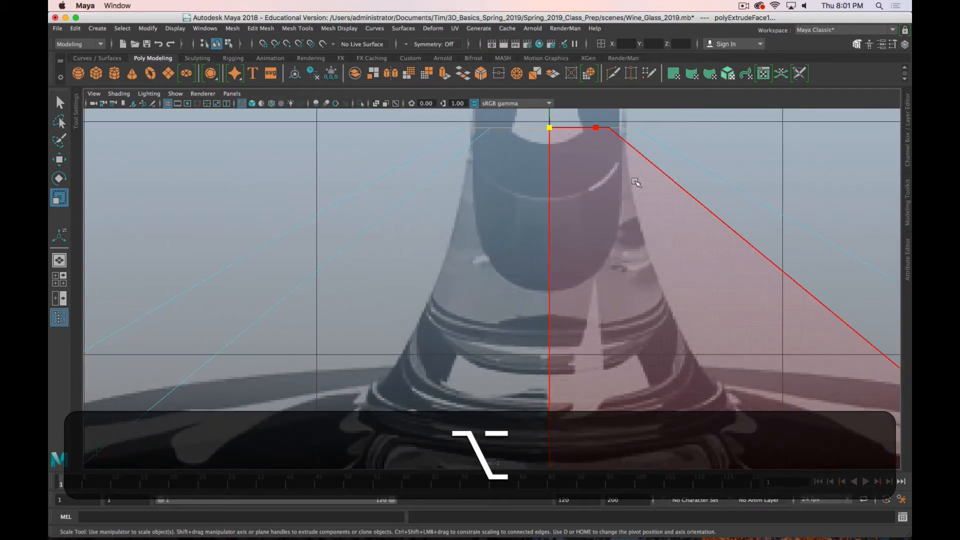
scroll(600, 215, "down", 3)
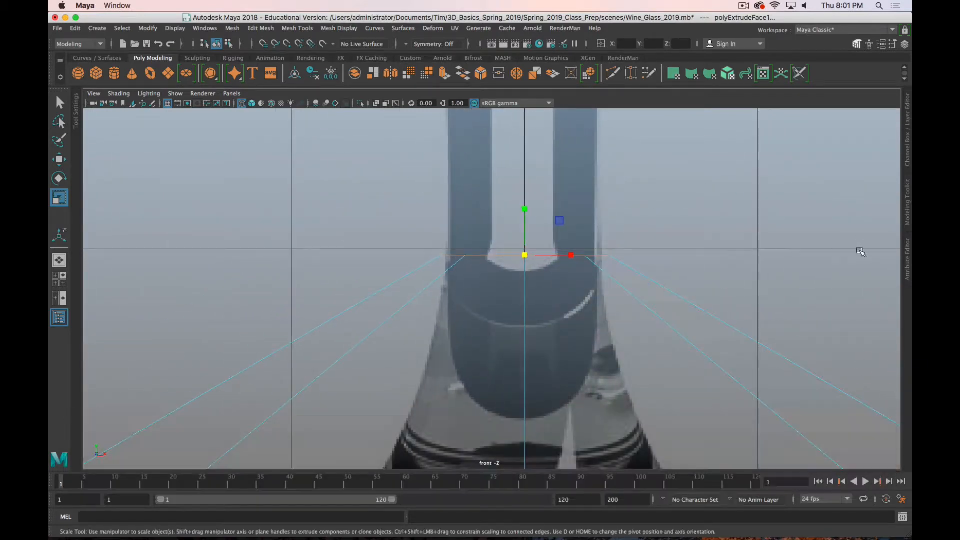
Lower the alpha gain of the reference image plane to about 0.162 so the reference looks fainter.
key("q")
left_click(715, 192)
scroll(690, 222, "down", 3)
scroll(689, 220, "down", 5)
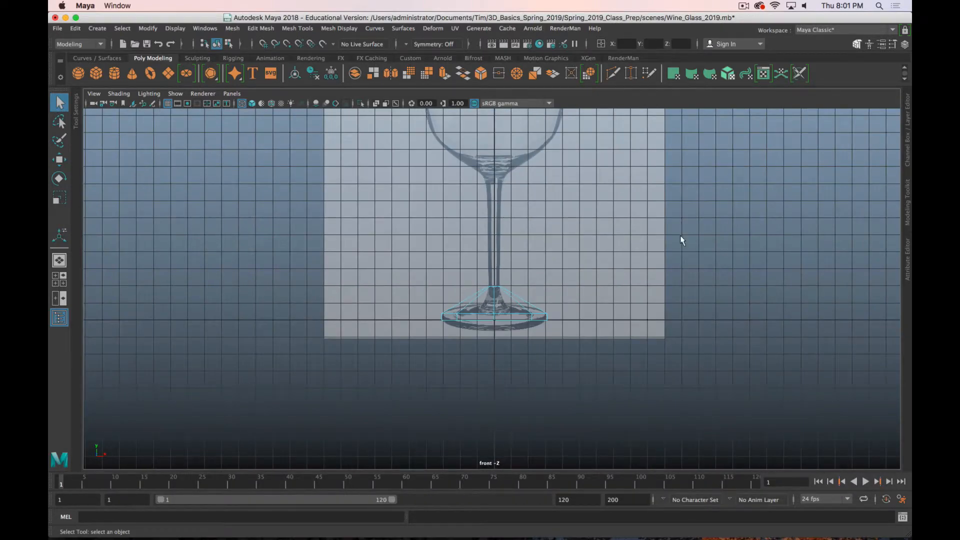
left_click(663, 223)
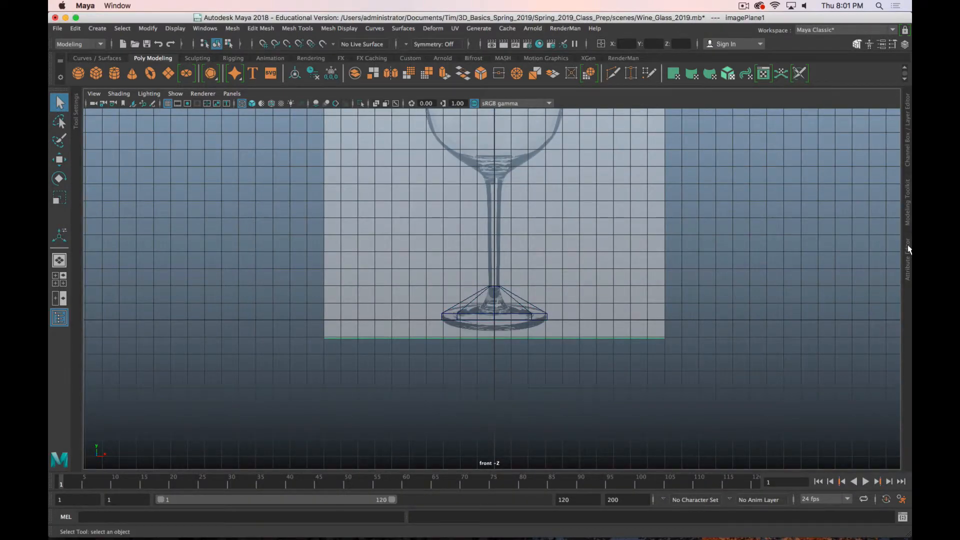
left_click(908, 250)
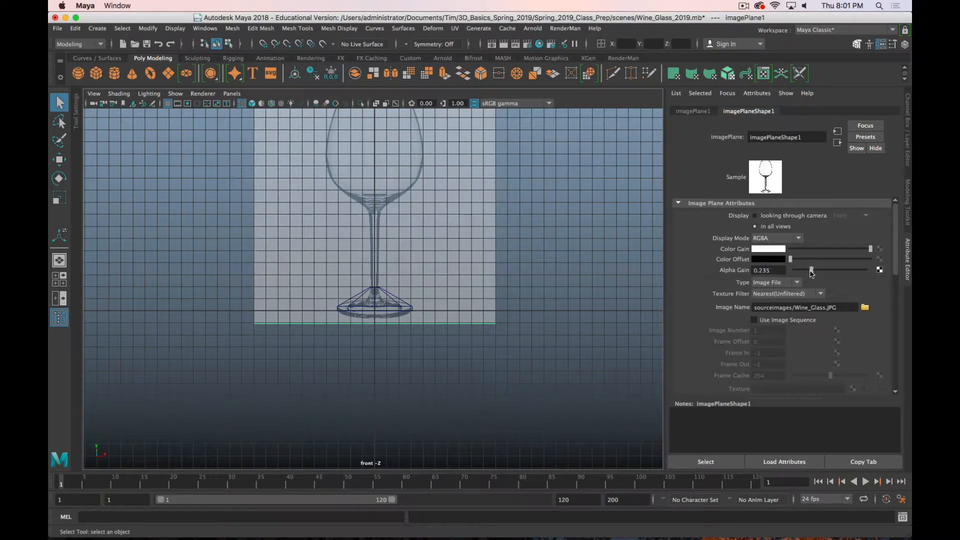
left_click_drag(811, 272, 805, 274)
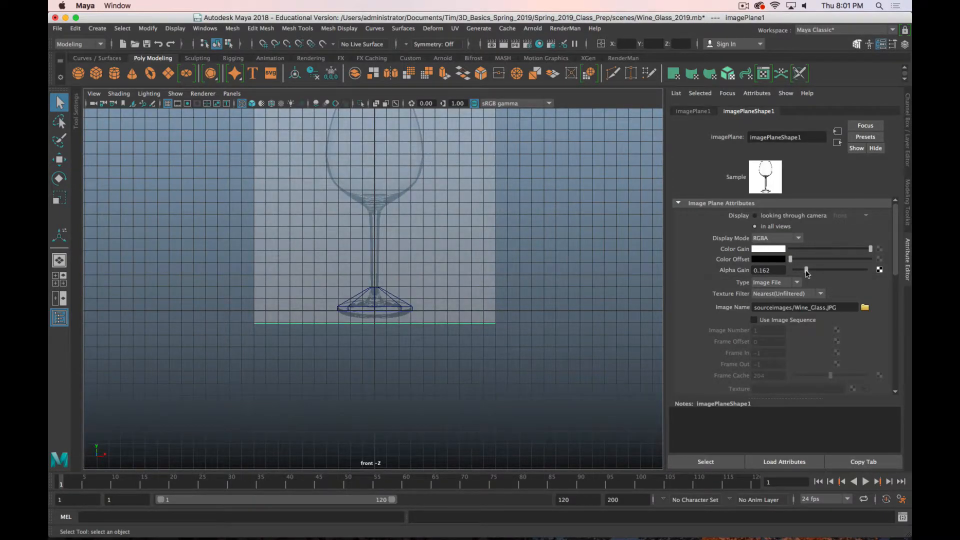
Select the ring of small faces capping the top of the glass's base, in face mode.
left_click(378, 295)
right_click_drag(381, 293, 418, 251)
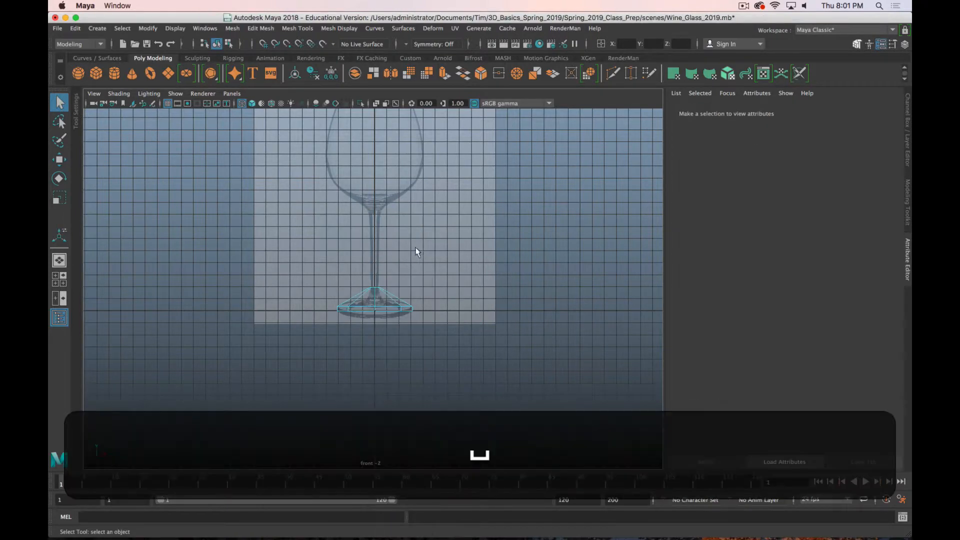
key("space")
key("space")
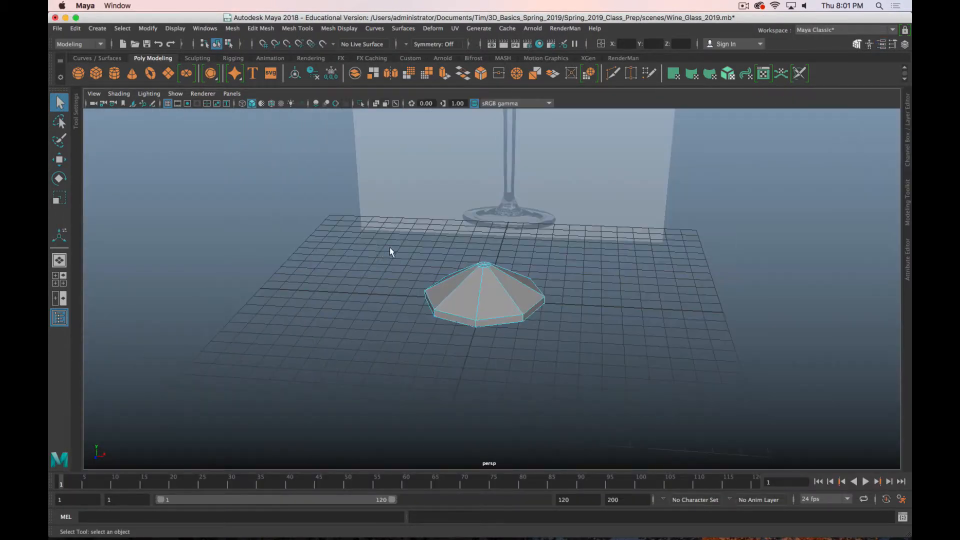
key("space")
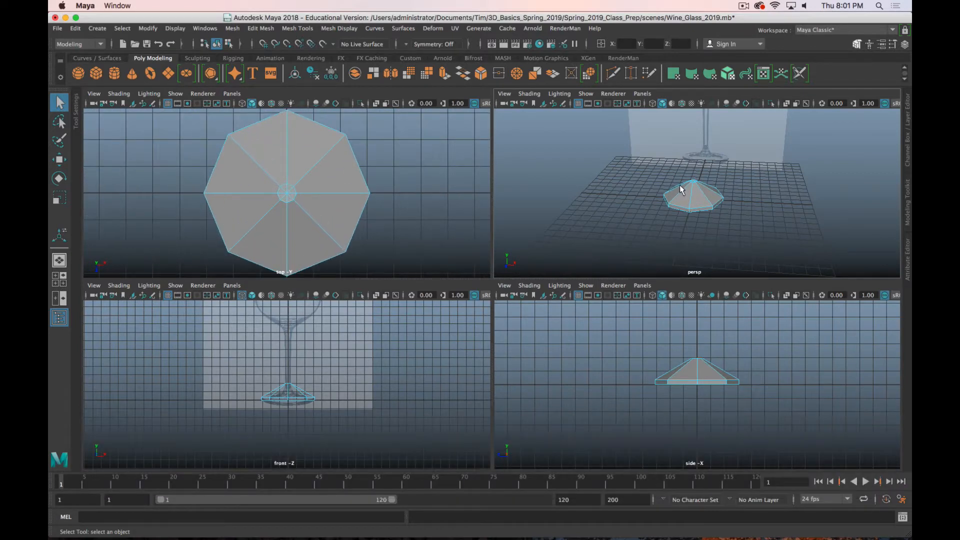
scroll(680, 185, "up", 8)
key("space")
left_click(458, 169)
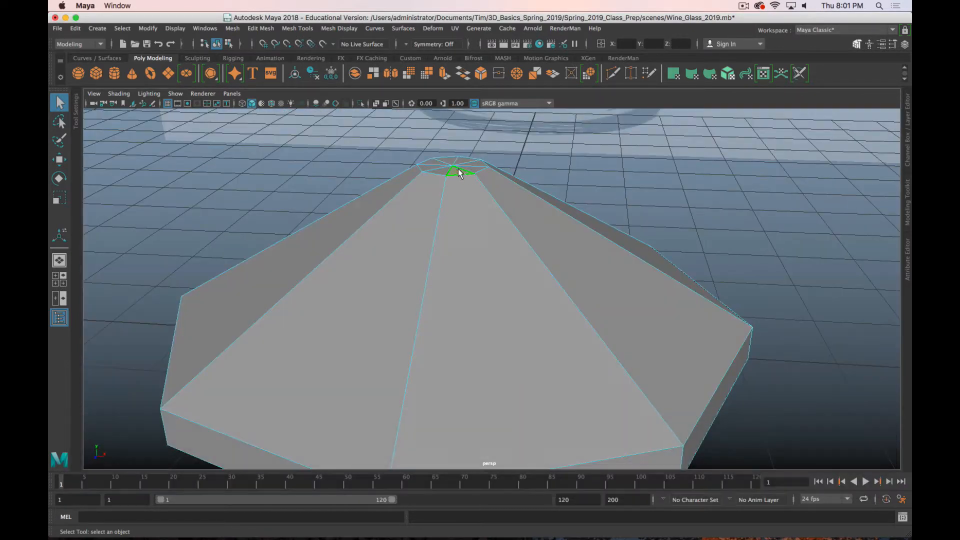
left_click(471, 169, "shift")
left_click(477, 164, "shift")
left_click(468, 161, "shift")
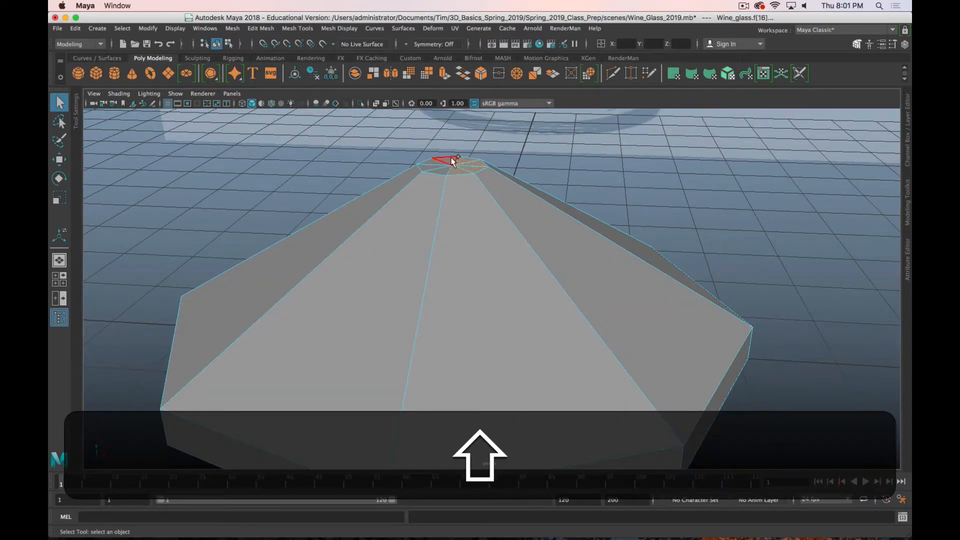
left_click(453, 161, "shift")
left_click_drag(453, 161, 359, 199, "alt+shift")
Extrude the selected cap faces straight up along the reference stem to about Y 7.01.
key("space")
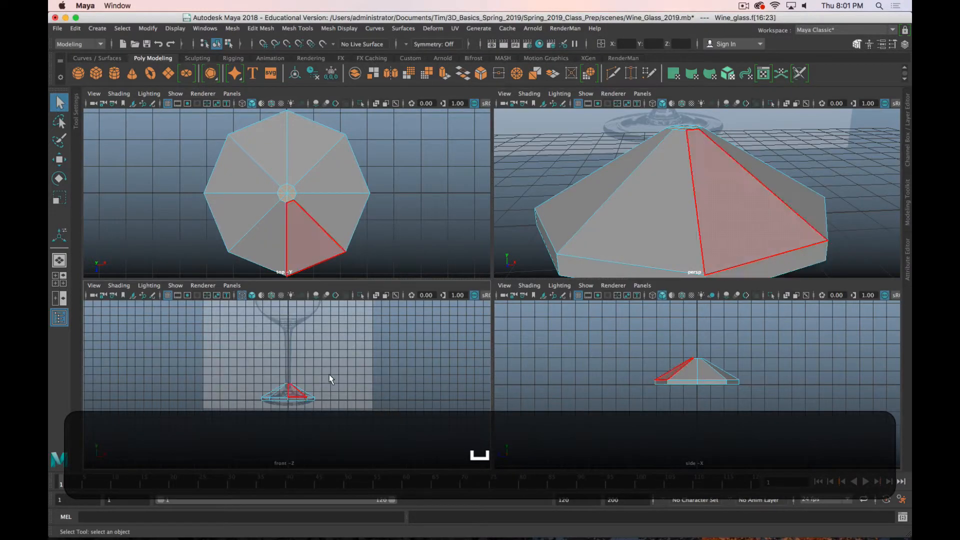
key("space")
scroll(461, 295, "up", 5)
middle_click_drag(573, 256, 558, 336, "alt")
scroll(557, 333, "down", 5)
key("w")
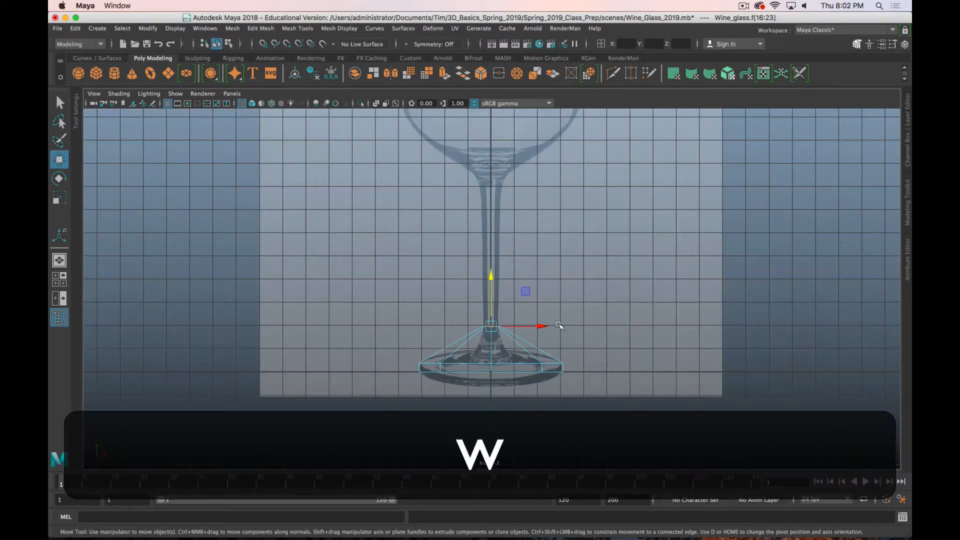
middle_click_drag(565, 221, 564, 252, "alt")
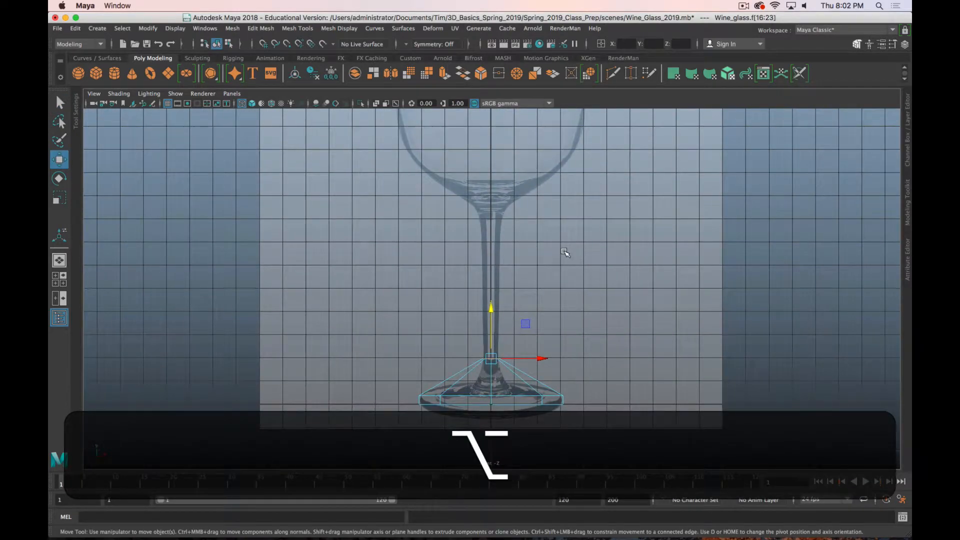
left_click_drag(493, 309, 553, 195, "shift")
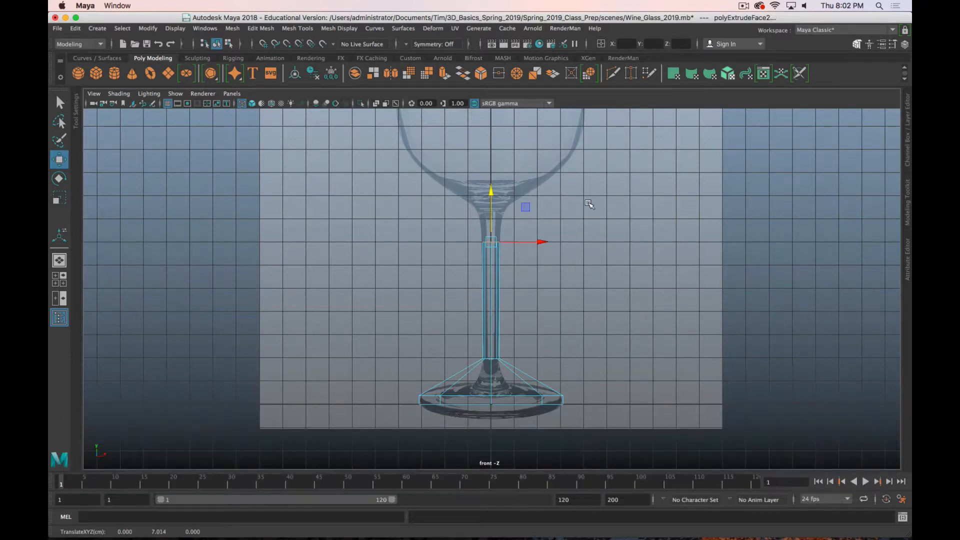
Extrude the stem's top faces about 1.5 grid units to the bowl's base and widen them in X and Z to match the flare.
left_click_drag(500, 194, 498, 157, "shift")
key("r")
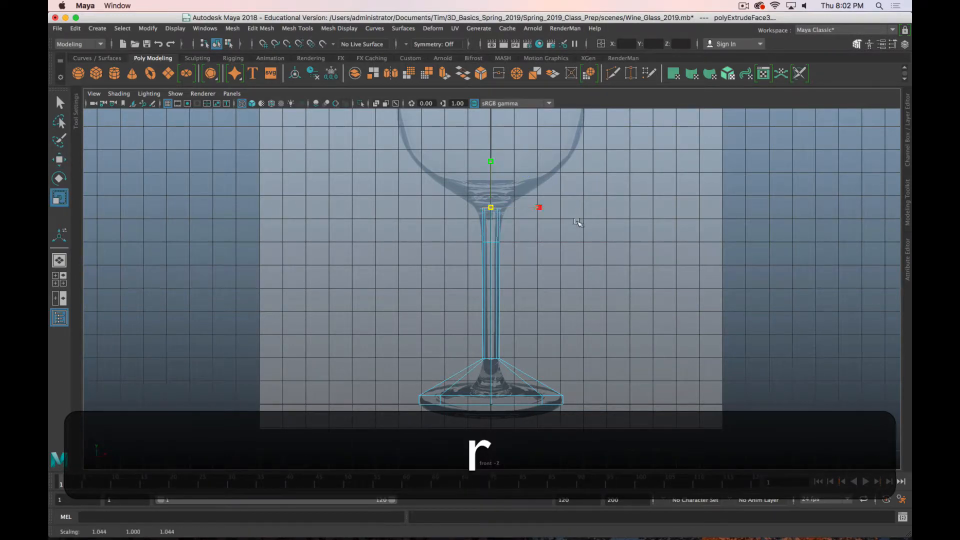
left_click_drag(578, 222, 587, 216)
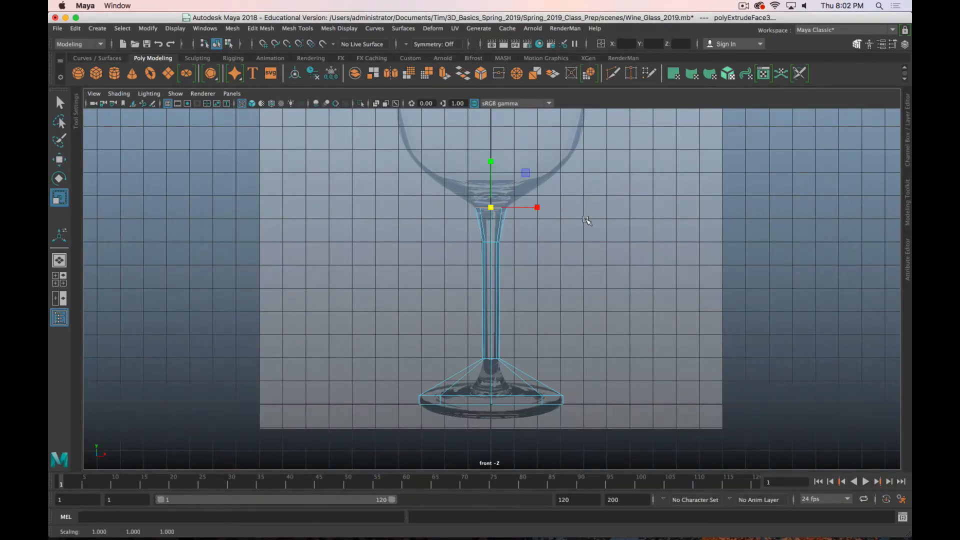
Extrude the top faces about two grid units into the lower bowl and scale them out in X and Z to the reference outline.
middle_click_drag(612, 195, 610, 249, "alt")
key("w")
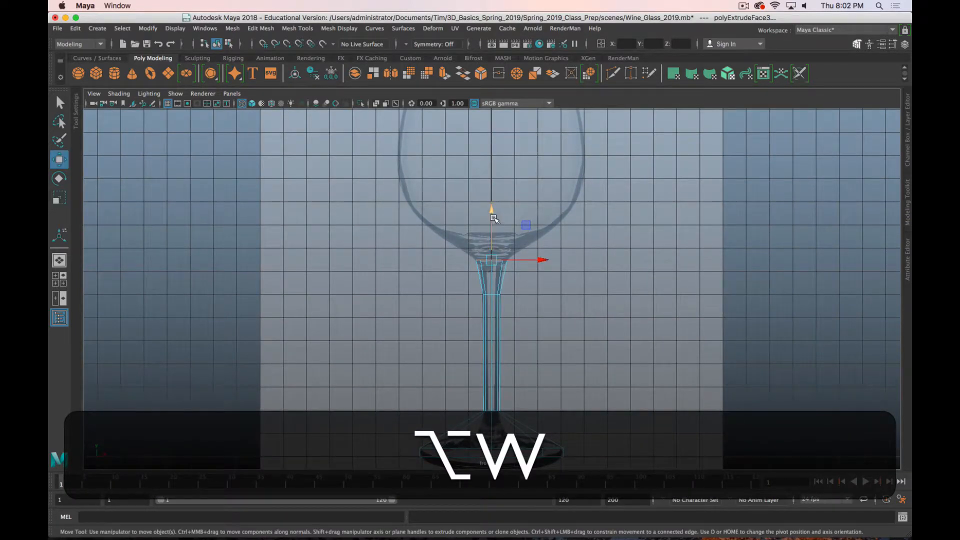
left_click_drag(494, 216, 505, 163, "shift")
key("r")
middle_click_drag(565, 244, 657, 250)
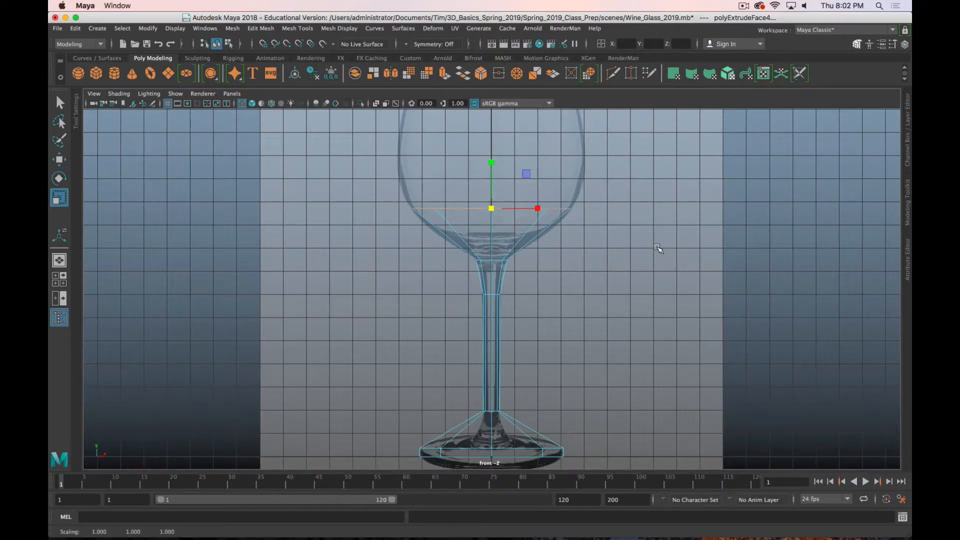
Extrude the top faces up to about Y 12.74 and scale them in X and Z to the bowl's widest outline.
middle_click_drag(637, 171, 641, 285, "alt")
key("alt+w")
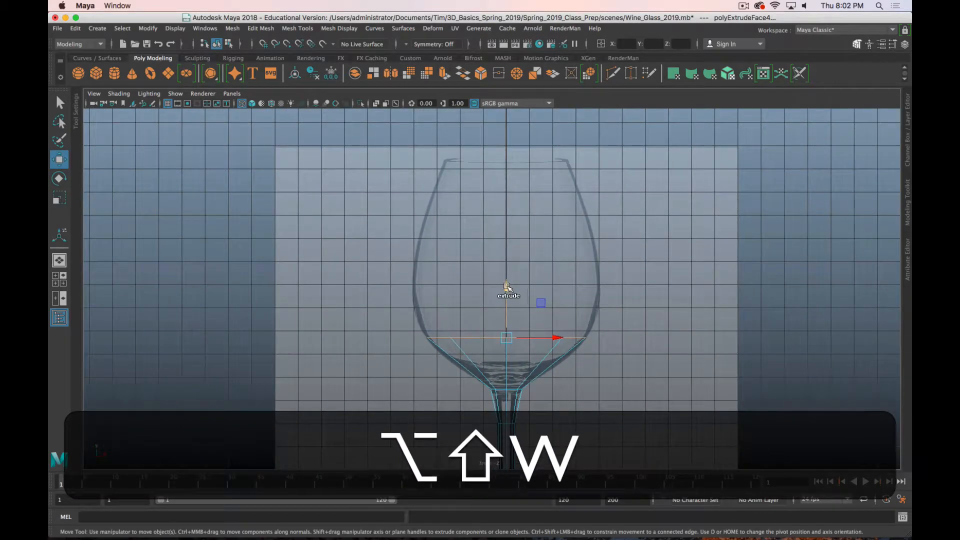
left_click_drag(506, 287, 510, 241, "shift")
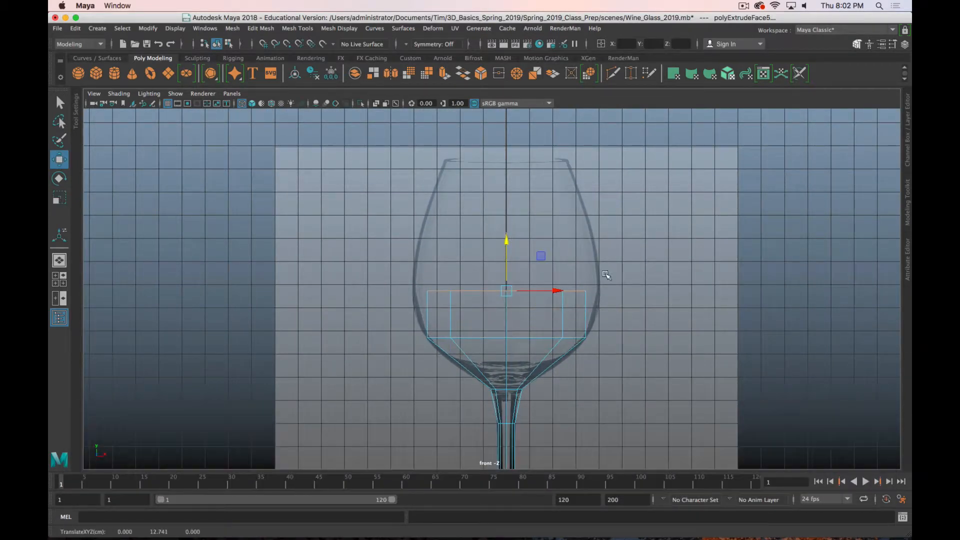
key("r")
middle_click_drag(639, 278, 659, 280)
Extrude the top faces up to the reference rim at about Y 18.38 and scale them in X and Z to the rim's width.
key("w")
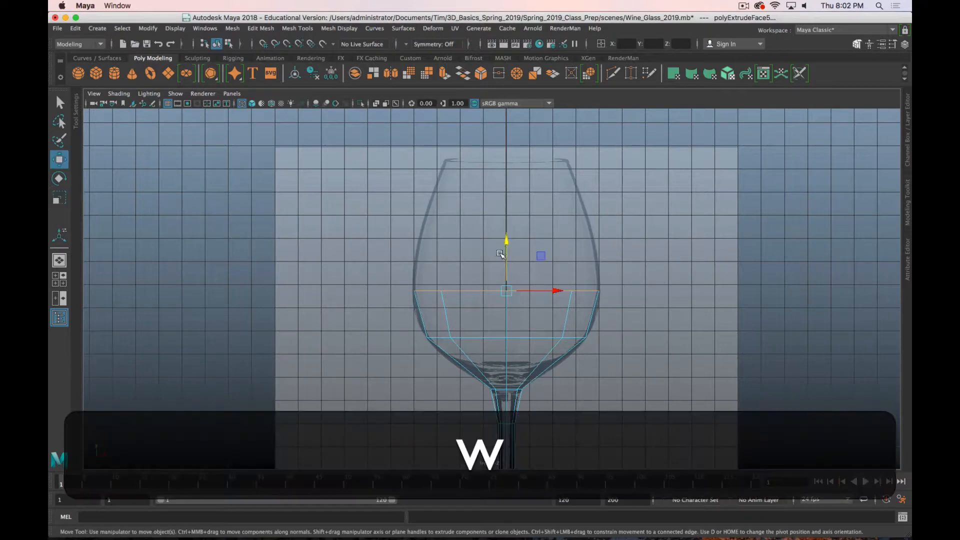
left_click_drag(505, 243, 504, 118, "shift")
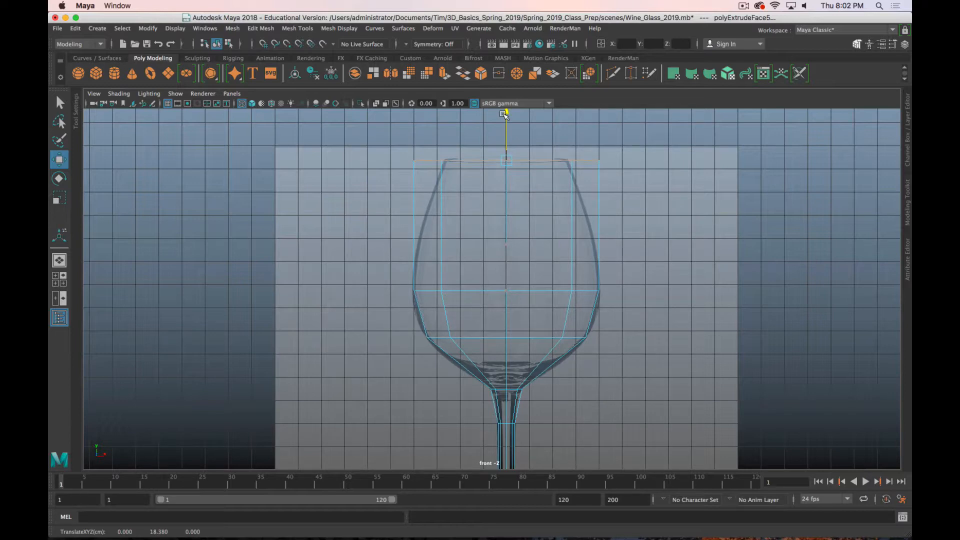
left_click_drag(504, 114, 503, 115, "shift")
key("r")
middle_click_drag(709, 293, 696, 289, "shift")
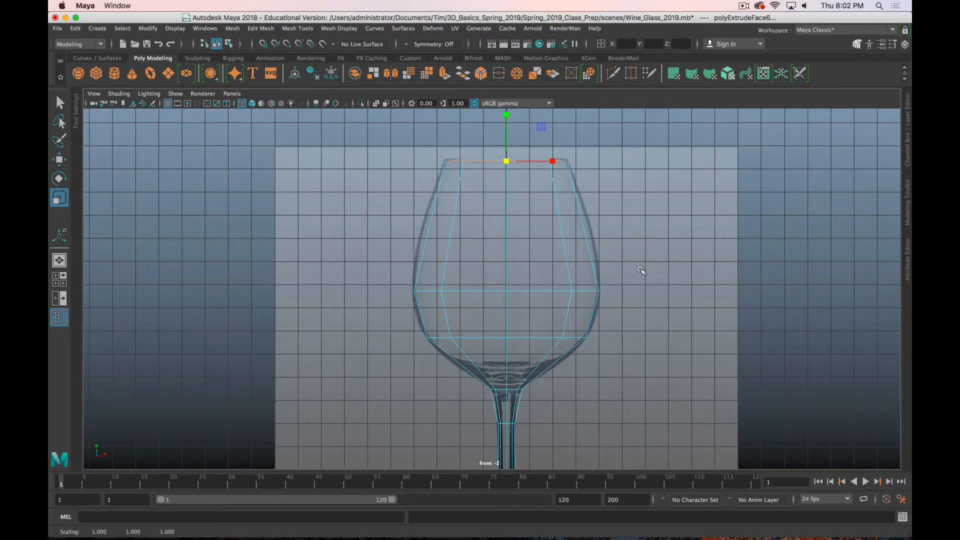
Examine the whole extruded wine glass from several angles in the perspective view.
key("space")
key("space")
scroll(645, 195, "down", 3)
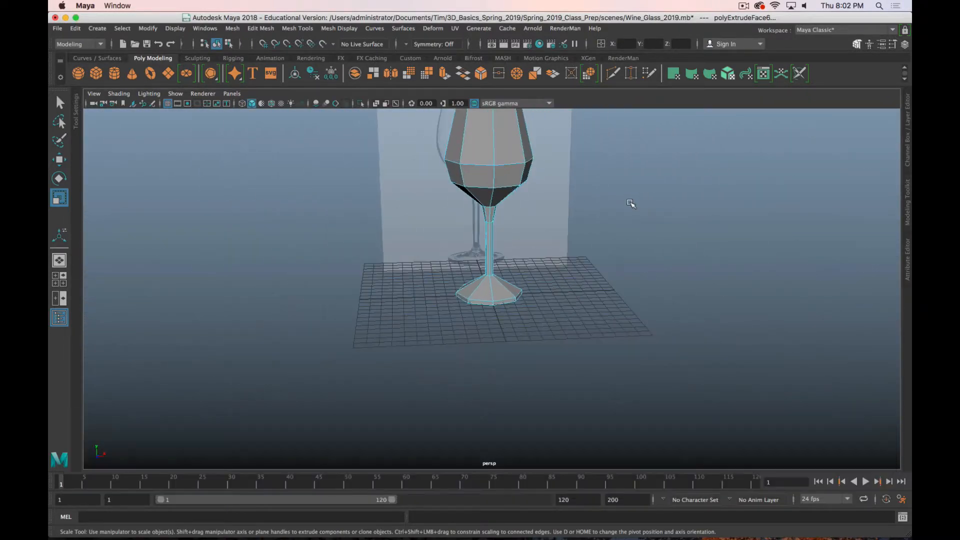
left_click_drag(608, 248, 520, 270, "alt")
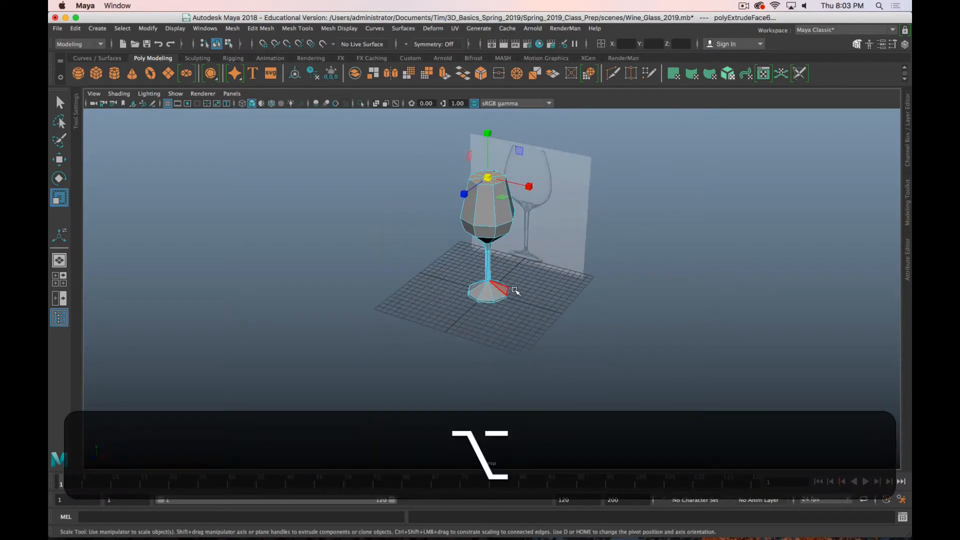
key("super+period")
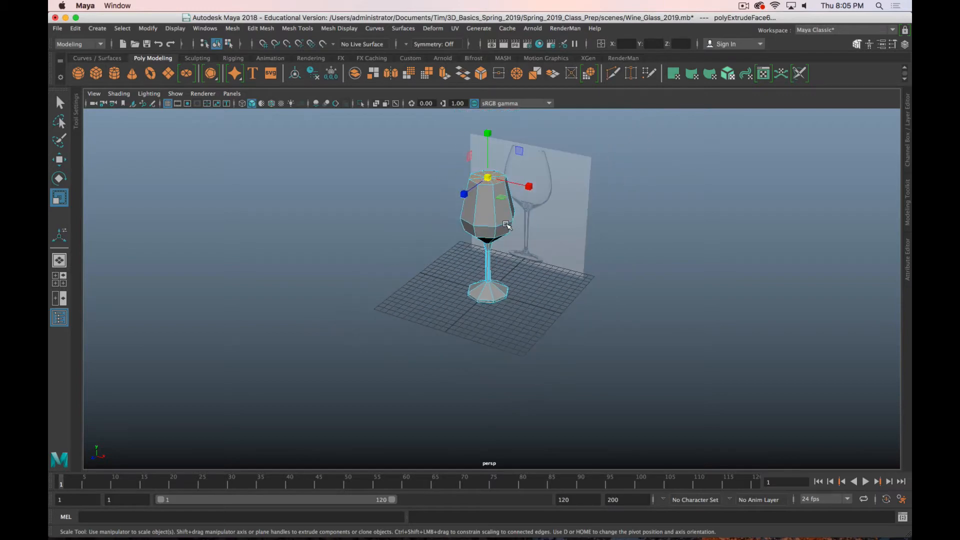
Scale the rim faces in X only, down to a narrow strip, in the front view.
key("space")
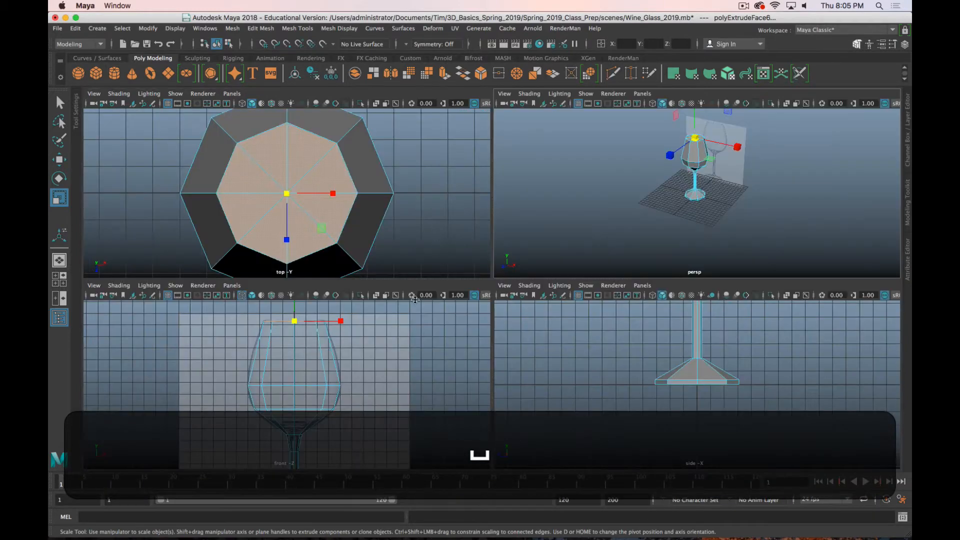
key("space")
scroll(422, 337, "down", 5)
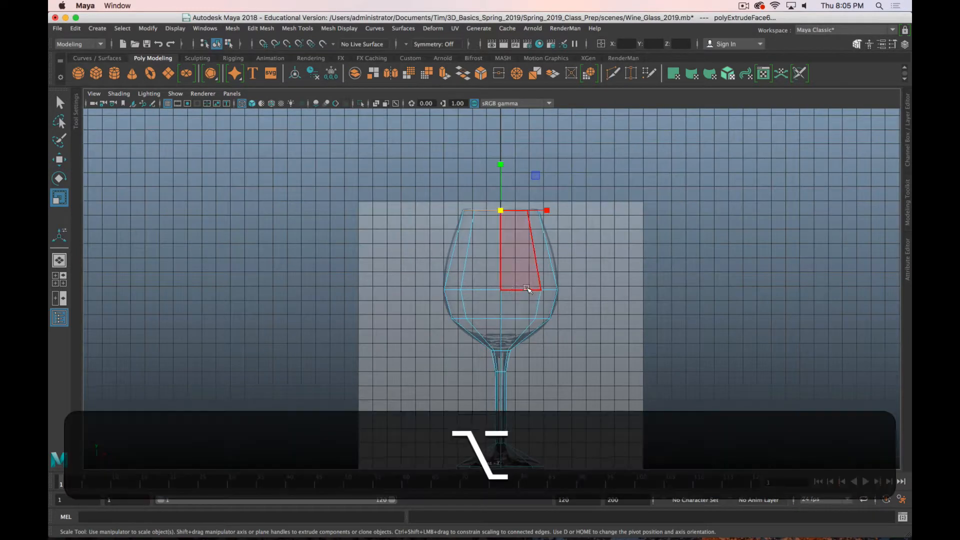
middle_click_drag(521, 284, 493, 221, "alt")
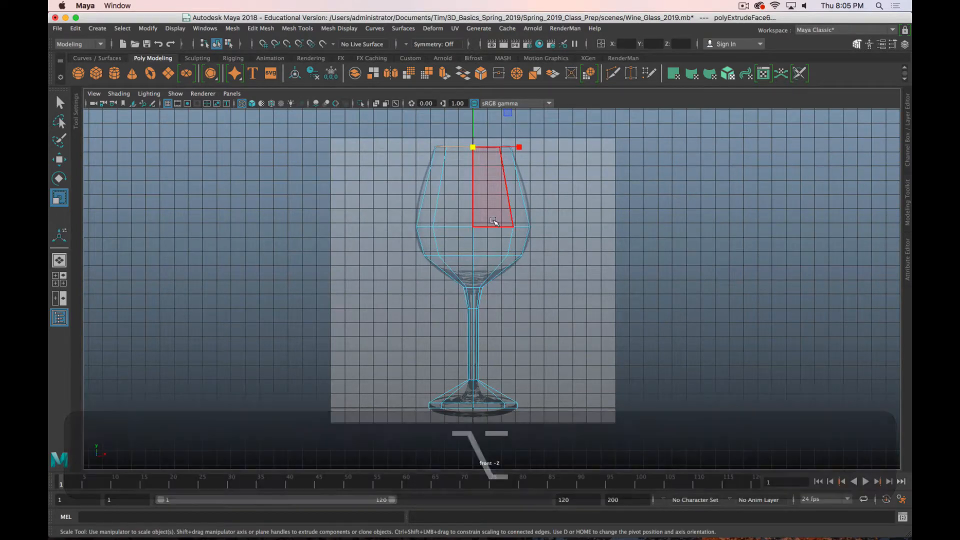
scroll(421, 235, "up", 2)
middle_click_drag(464, 187, 425, 294, "alt")
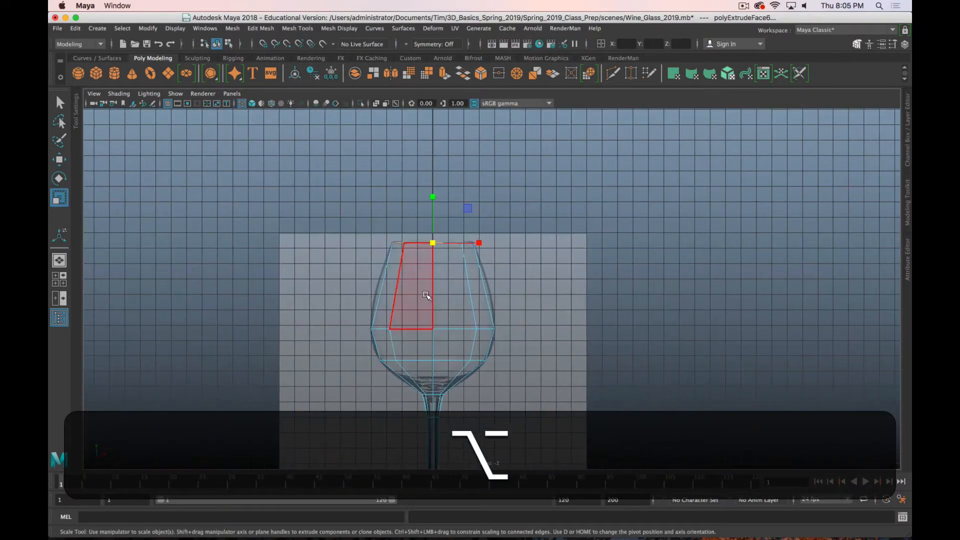
left_click(479, 242)
middle_click_drag(571, 371, 595, 295, "alt")
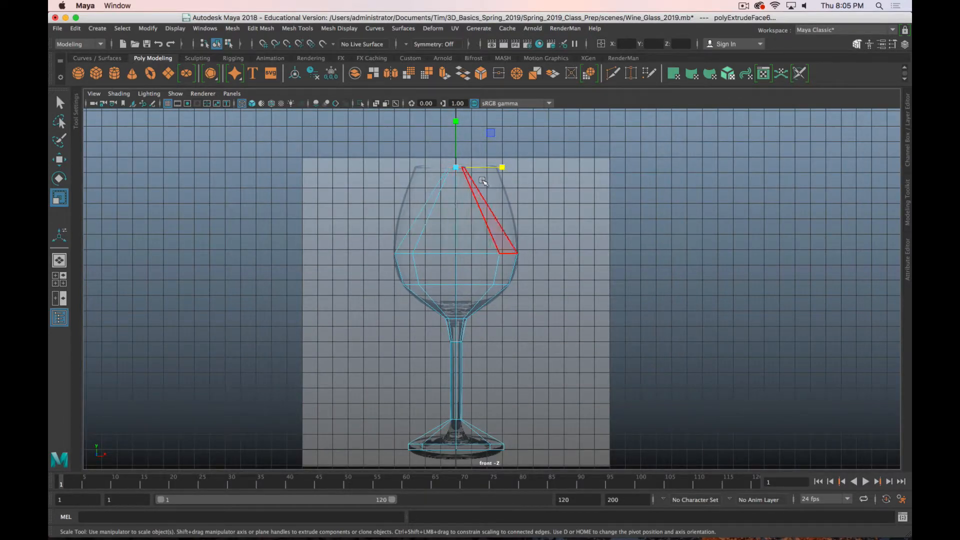
Examine the X-scaled rim in the perspective and four-panel views, and return to the maximized front view.
key("space")
key("space")
left_click_drag(523, 220, 539, 280, "alt")
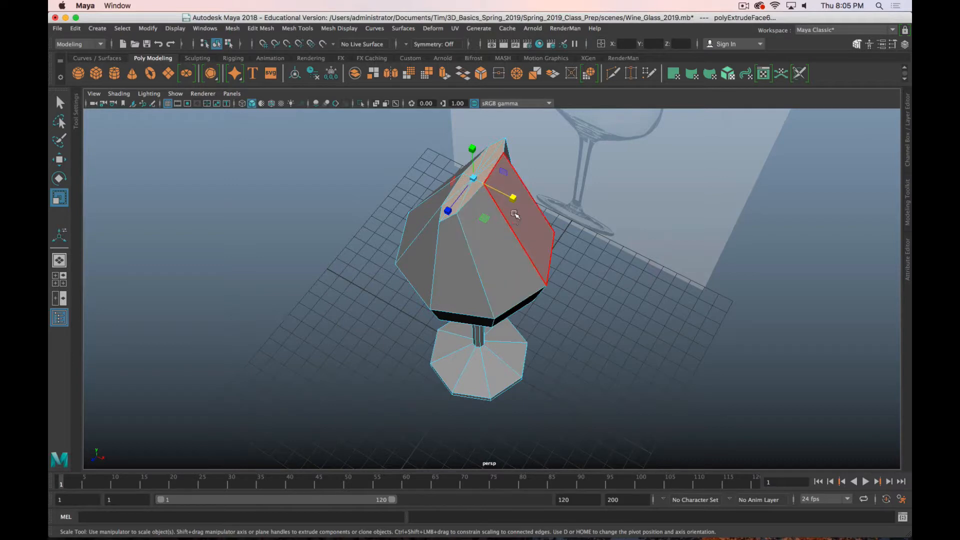
key("super+period")
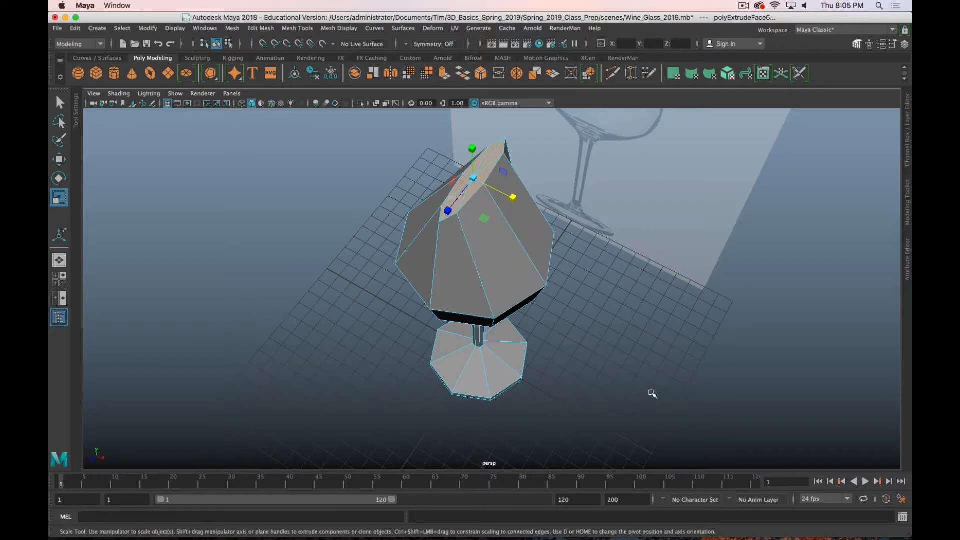
key("space")
key("space")
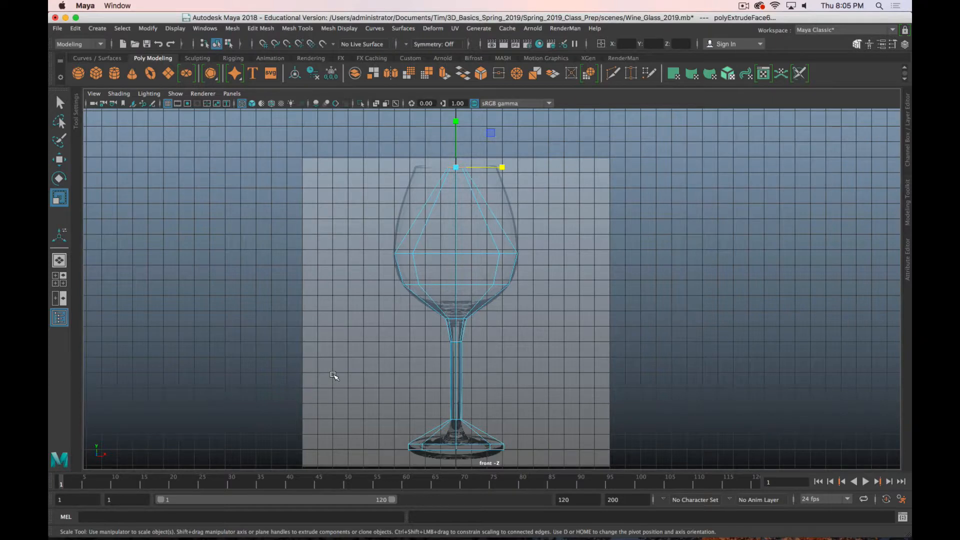
key("space")
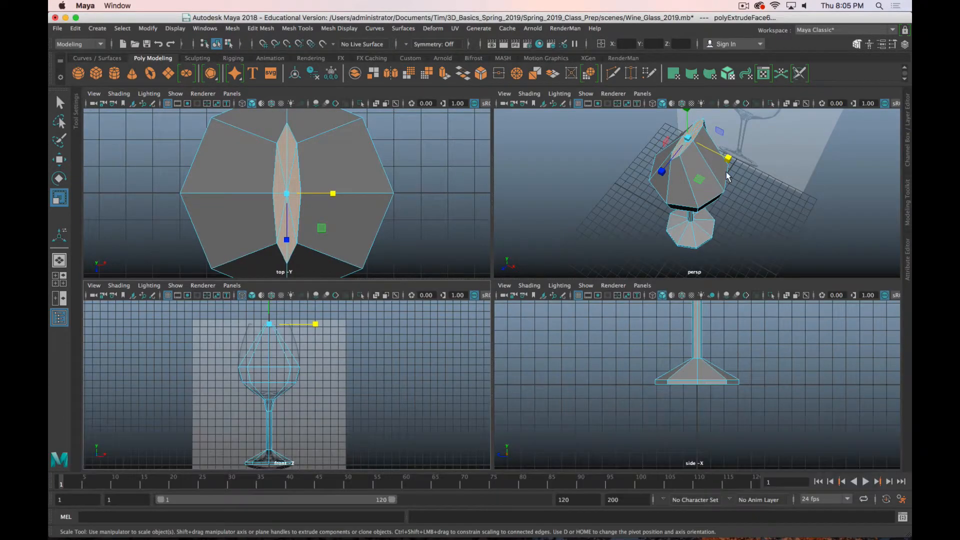
key("space")
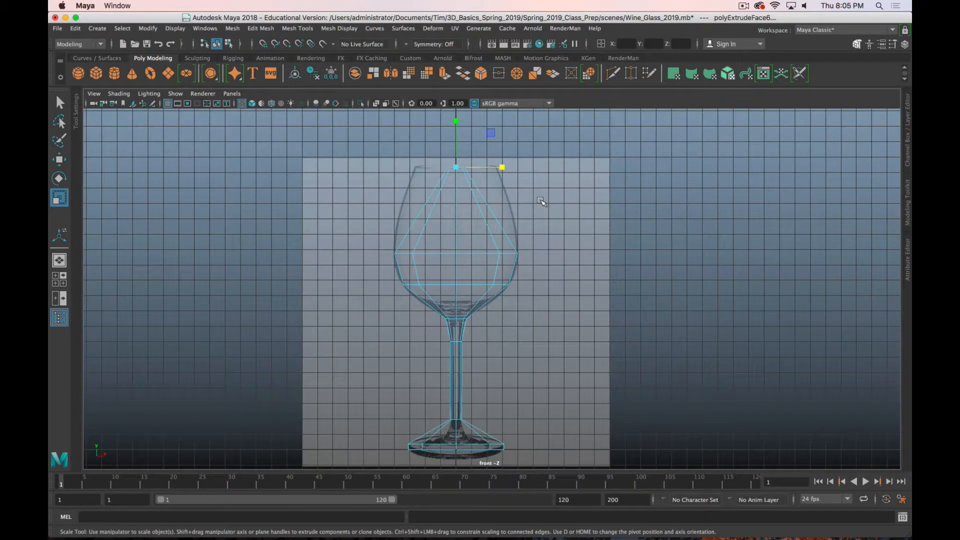
left_click(456, 172)
key("space")
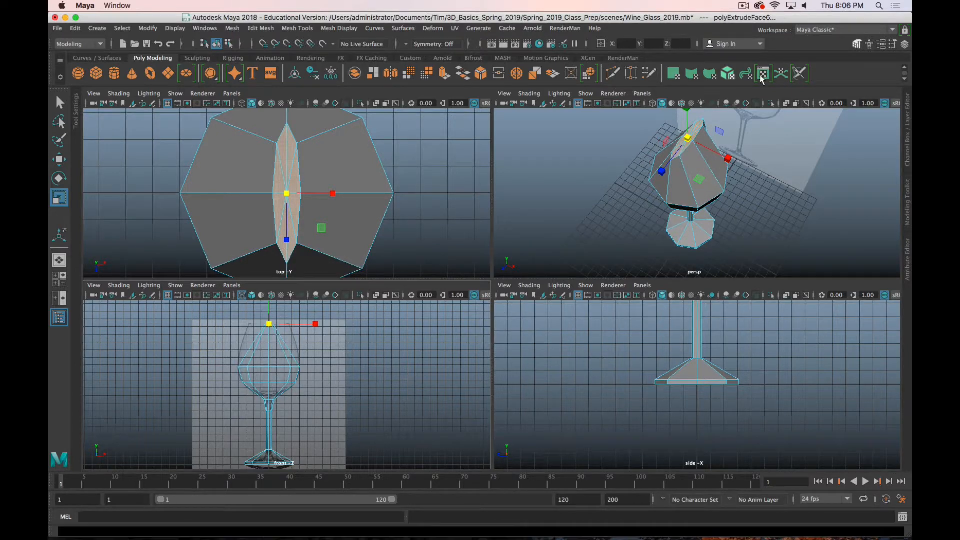
left_click(908, 120)
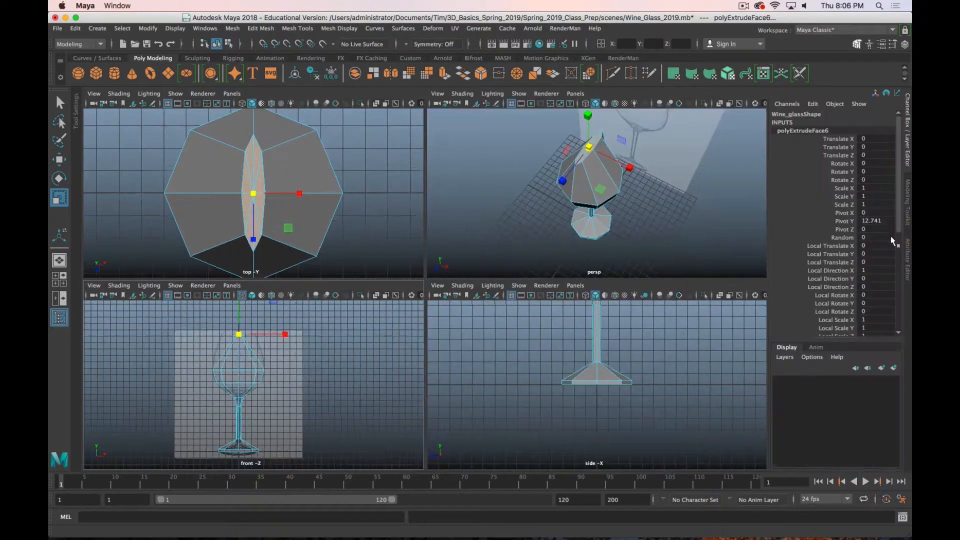
left_click(908, 159)
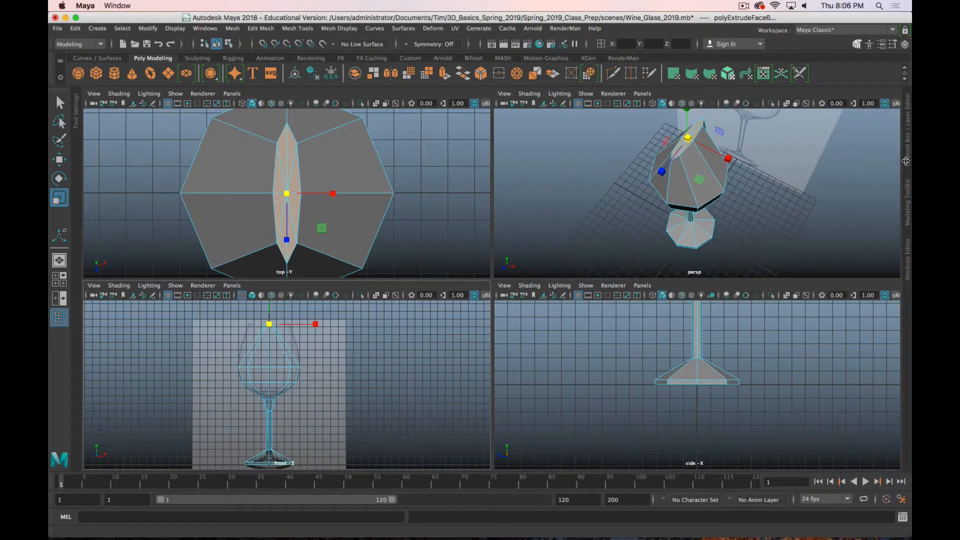
left_click(907, 161)
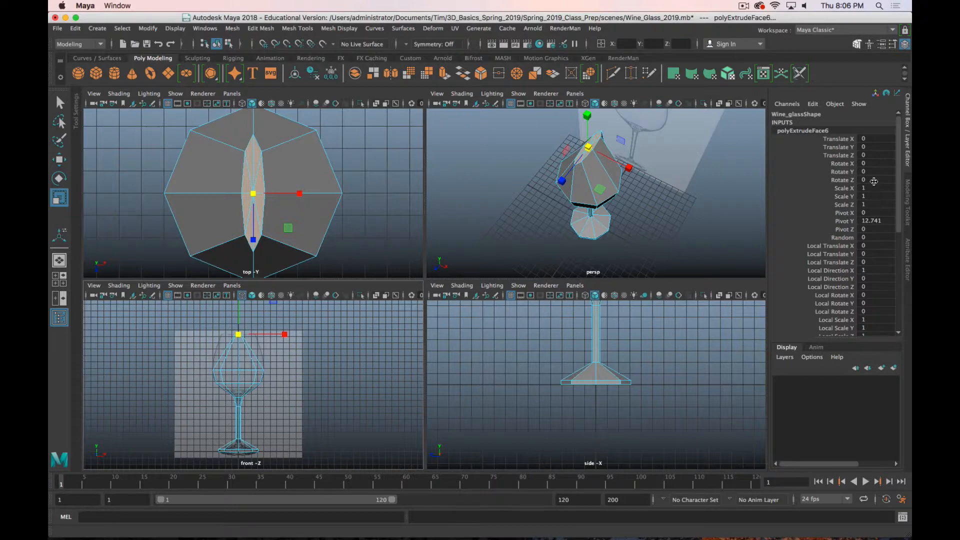
left_click(909, 151)
scroll(356, 347, "up", 3)
scroll(355, 347, "down", 2)
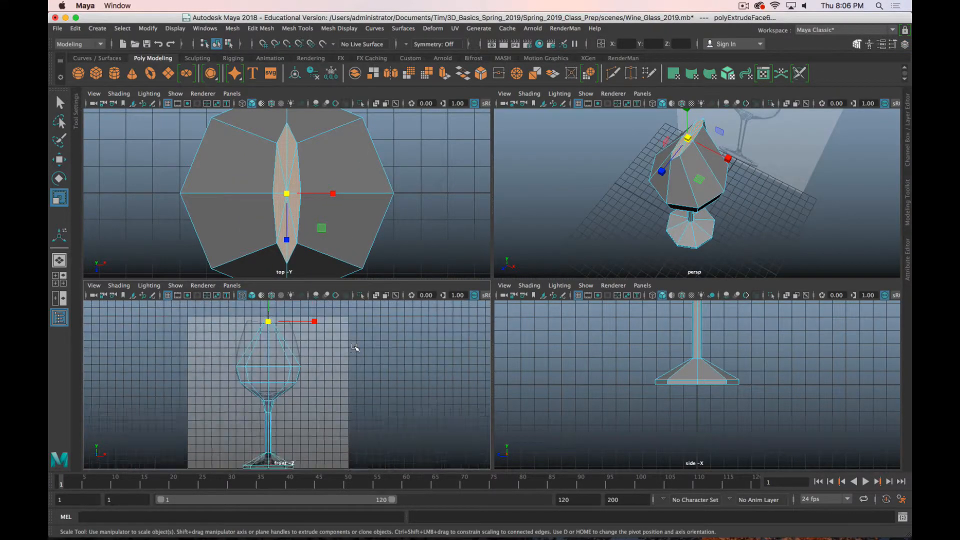
middle_click_drag(281, 318, 317, 344, "alt")
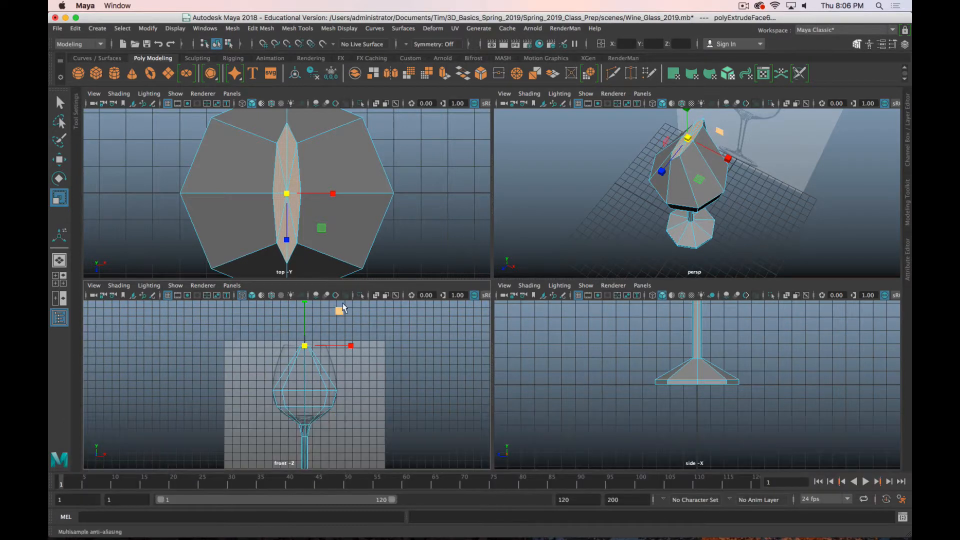
Activate only the X axis of the rim faces' scale manipulator, and reset the Scale tool to uniform scaling.
left_click(729, 159)
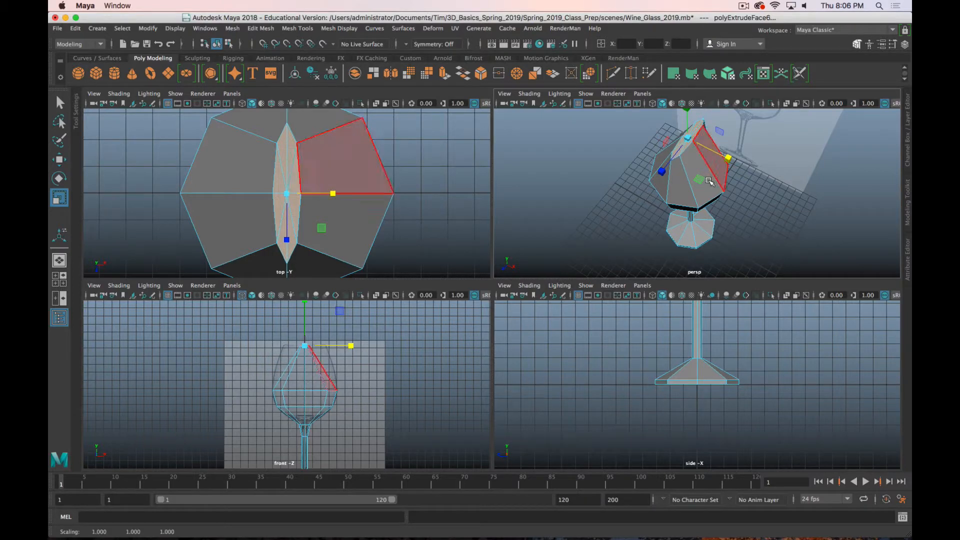
key("q")
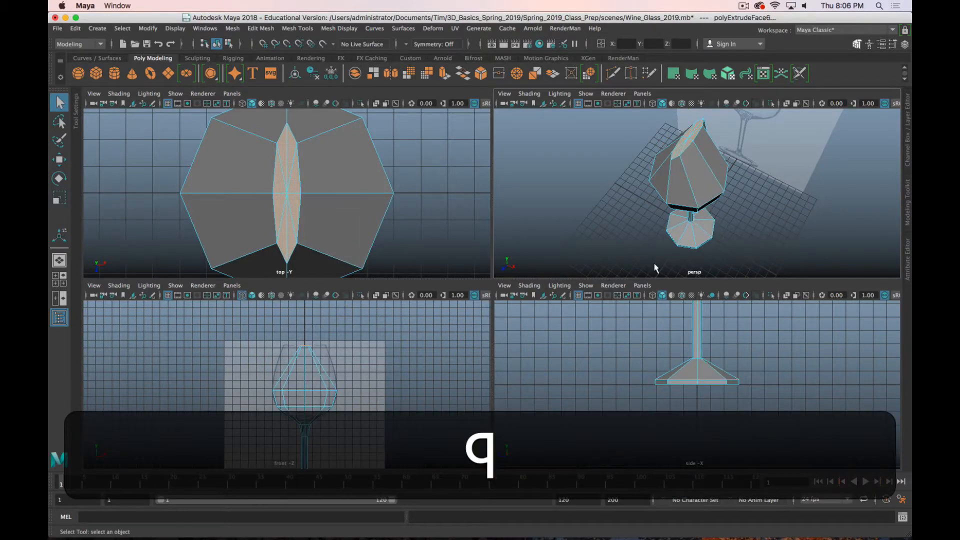
key("w")
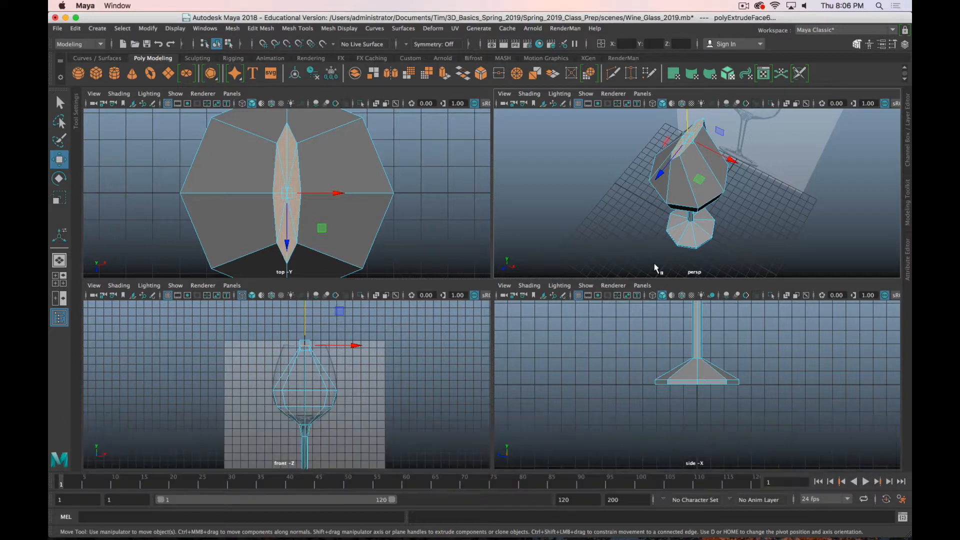
key("r")
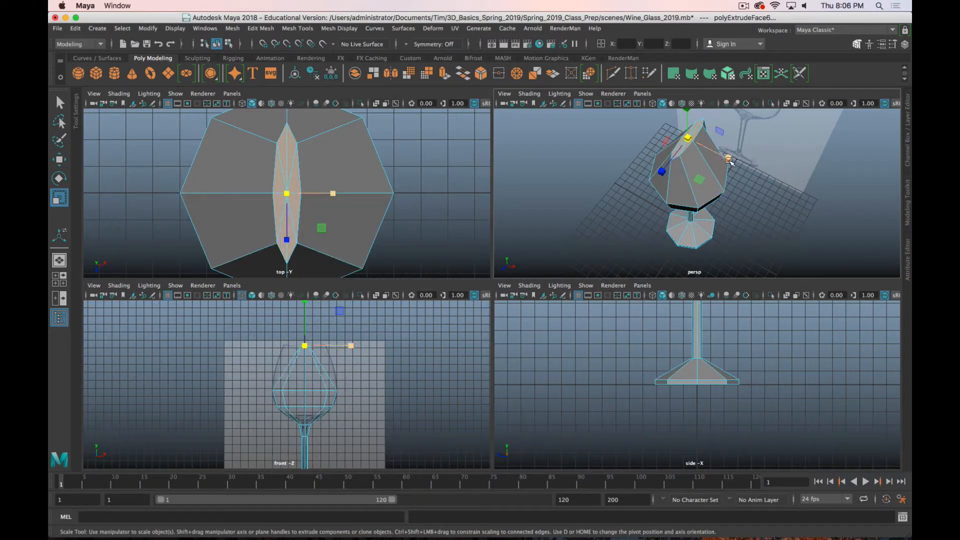
left_click(729, 160)
key("w")
key("r")
key("r")
Scale the rim faces uniformly in the front view to match the width of the reference glass's rim.
key("space")
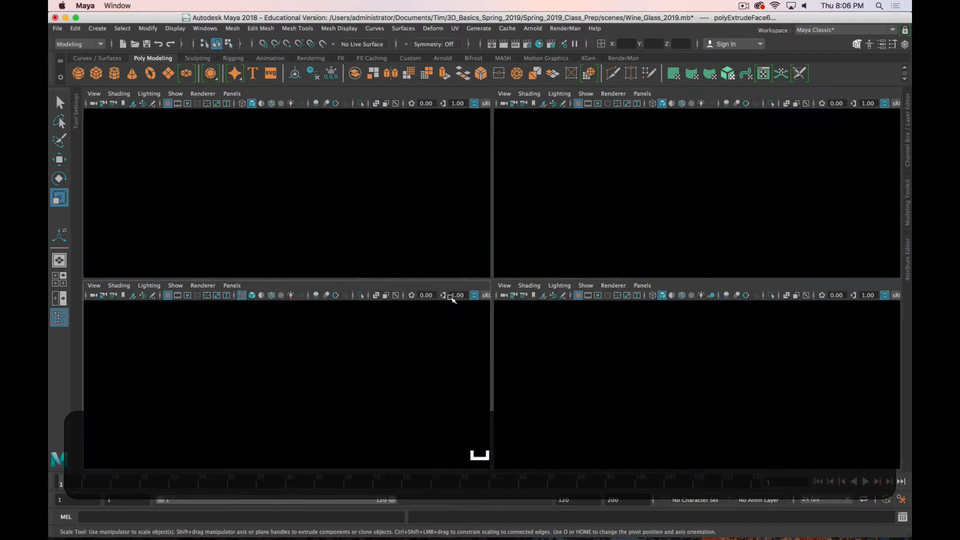
middle_click_drag(815, 290, 856, 303)
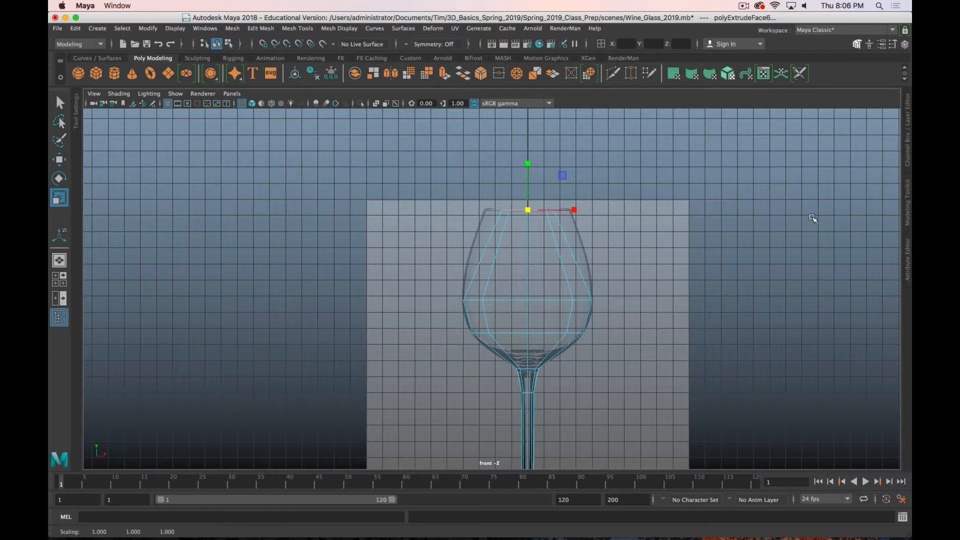
mouse_move(815, 214)
middle_mouse_down()
mouse_move(760, 216)
mouse_move(810, 219)
middle_mouse_up()
key("z")
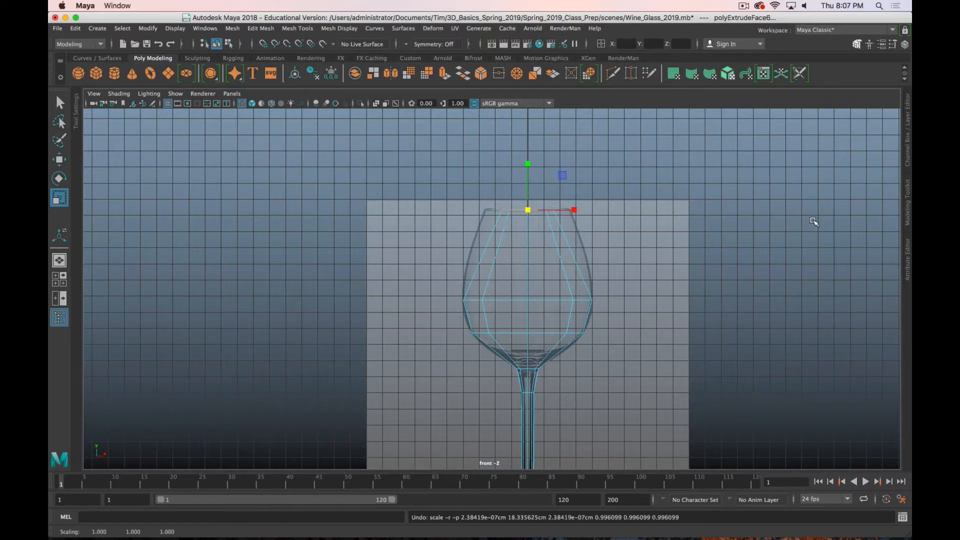
key("shift+z")
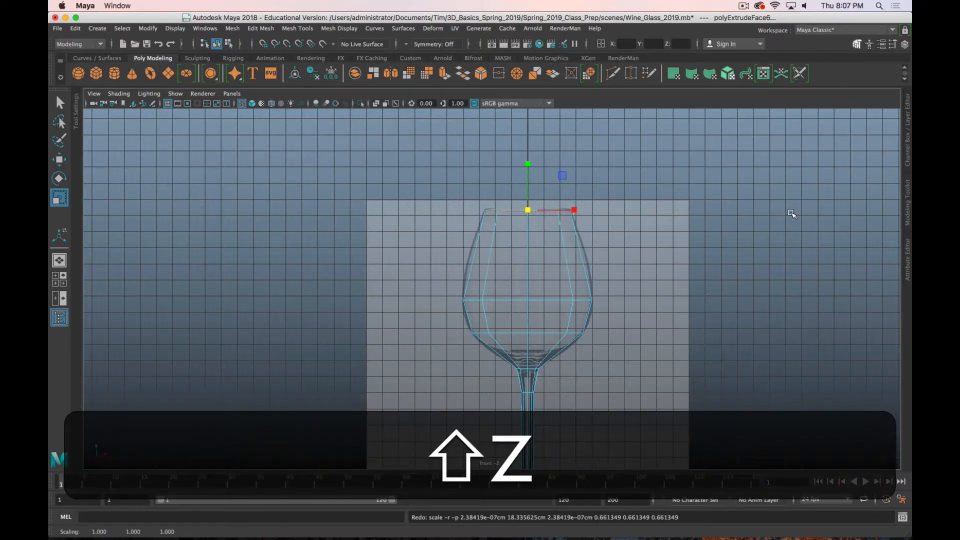
middle_click_drag(725, 197, 823, 200)
key("space")
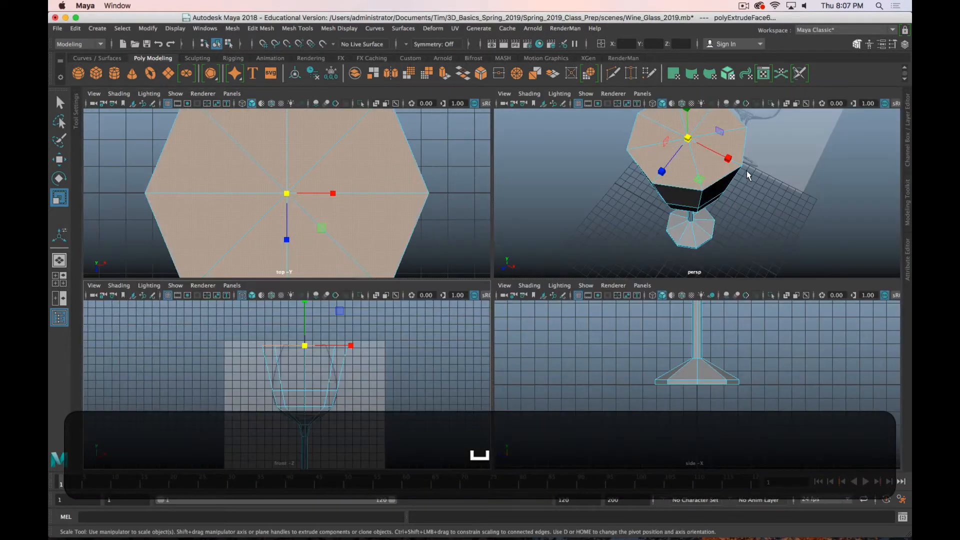
scroll(722, 184, "down", 5)
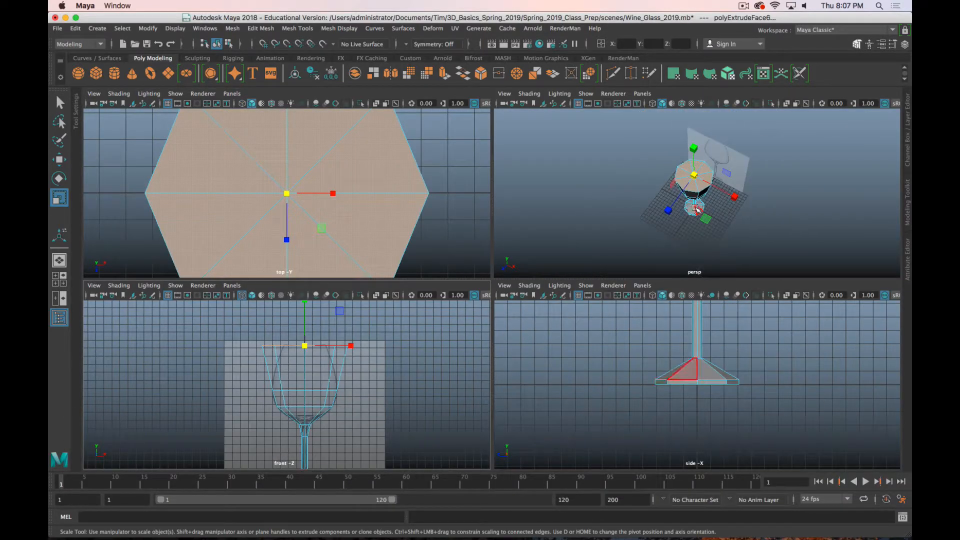
key("z")
Save the Wine_Glass_2019.mb scene.
left_click_drag(642, 208, 661, 225, "alt")
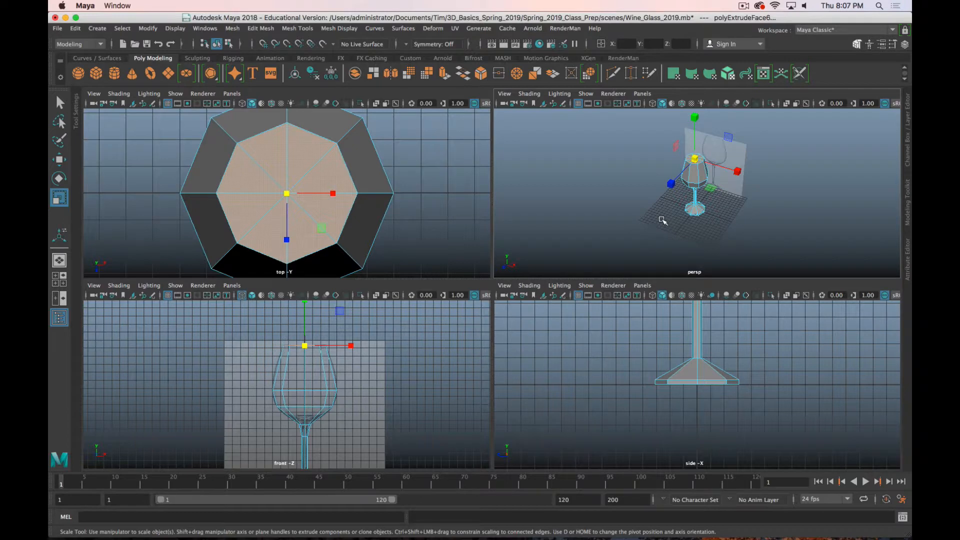
key("super+s")
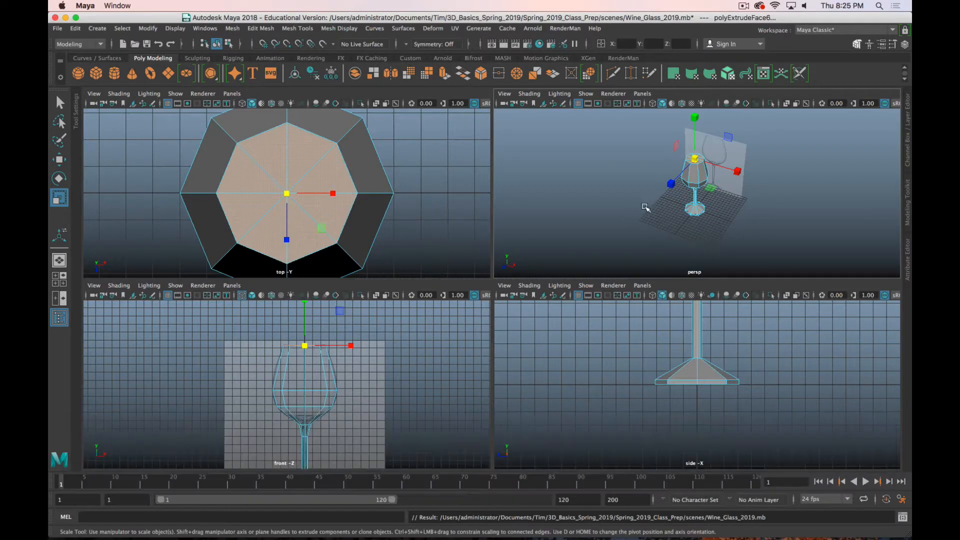
Examine the wine glass's outer shape and rim from several angles in the perspective view and against the front-view reference.
key("space")
scroll(647, 210, "up", 5)
left_click_drag(647, 210, 411, 307, "alt")
key("space")
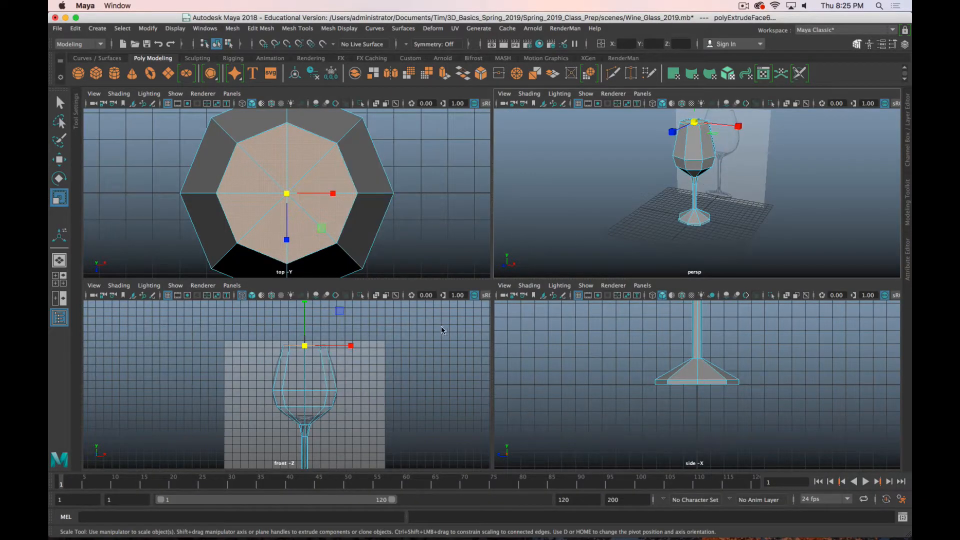
scroll(382, 367, "up", 4)
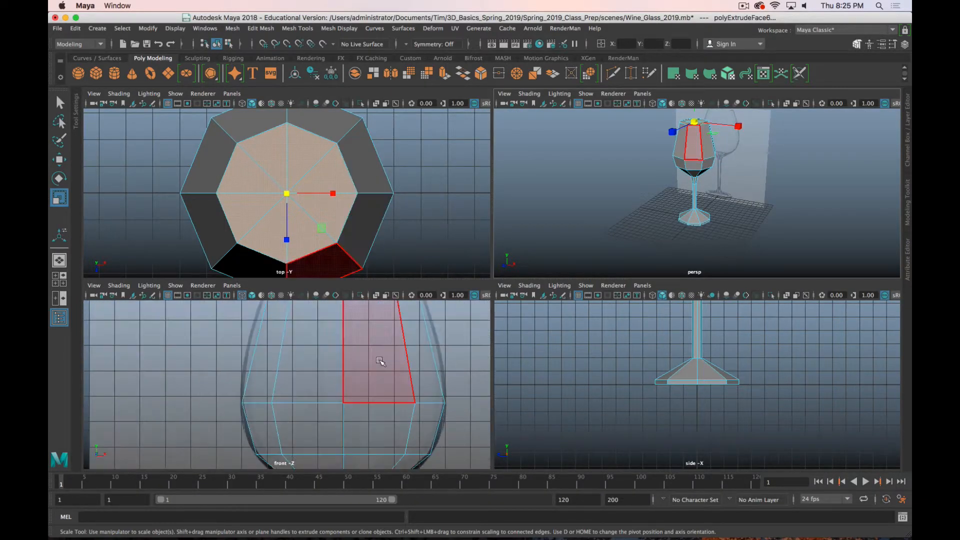
middle_click_drag(381, 361, 383, 368, "alt")
right_click_drag(647, 165, 711, 161, "alt")
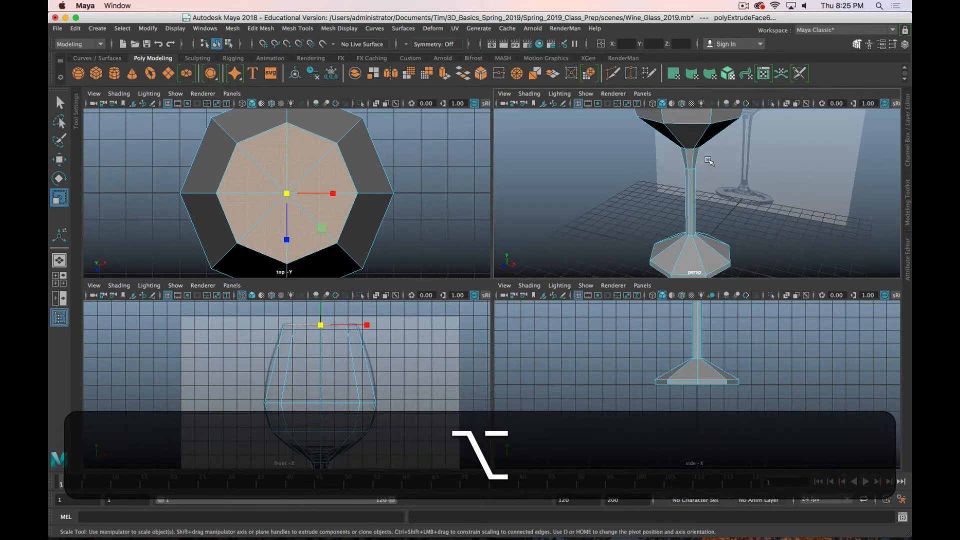
middle_click_drag(712, 161, 671, 278, "alt")
key("space")
left_click_drag(521, 262, 494, 269, "alt")
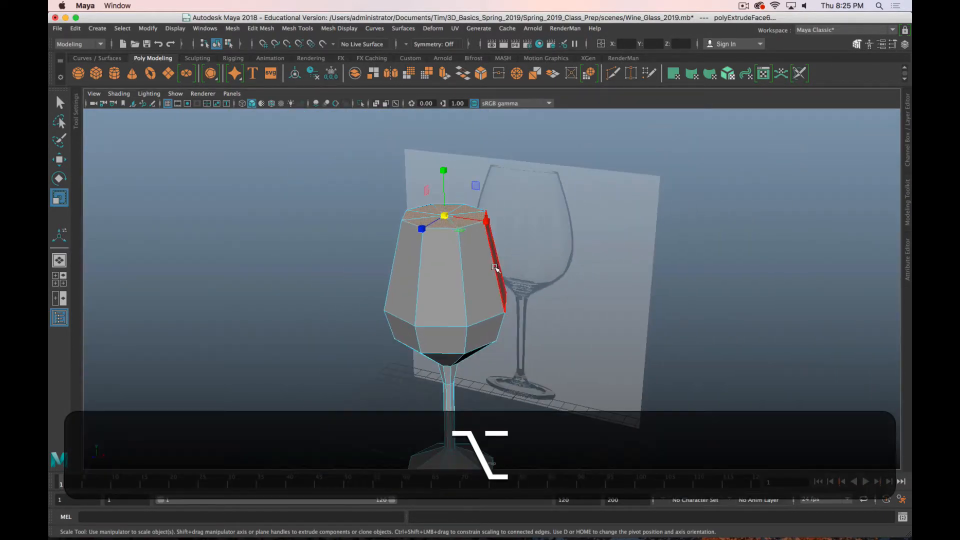
left_click_drag(537, 241, 530, 263, "alt")
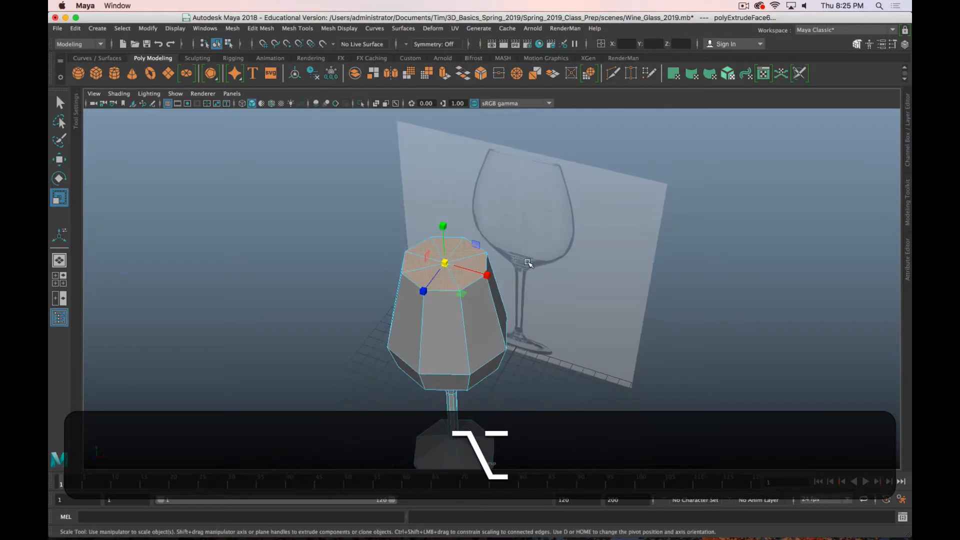
Extrude the top rim faces with an Offset of 0.13 to form the glass's wall thickness.
middle_click_drag(574, 238, 611, 232, "alt")
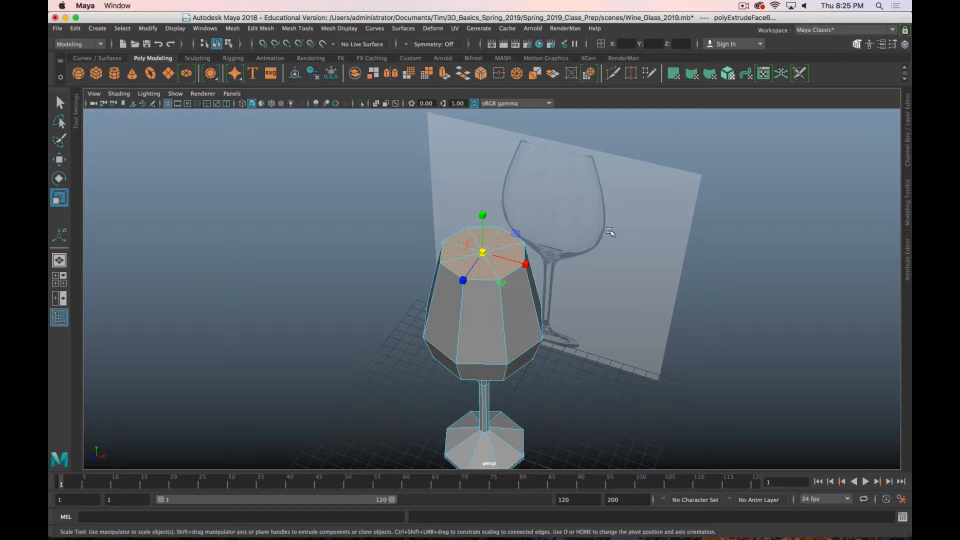
scroll(541, 294, "up", 7)
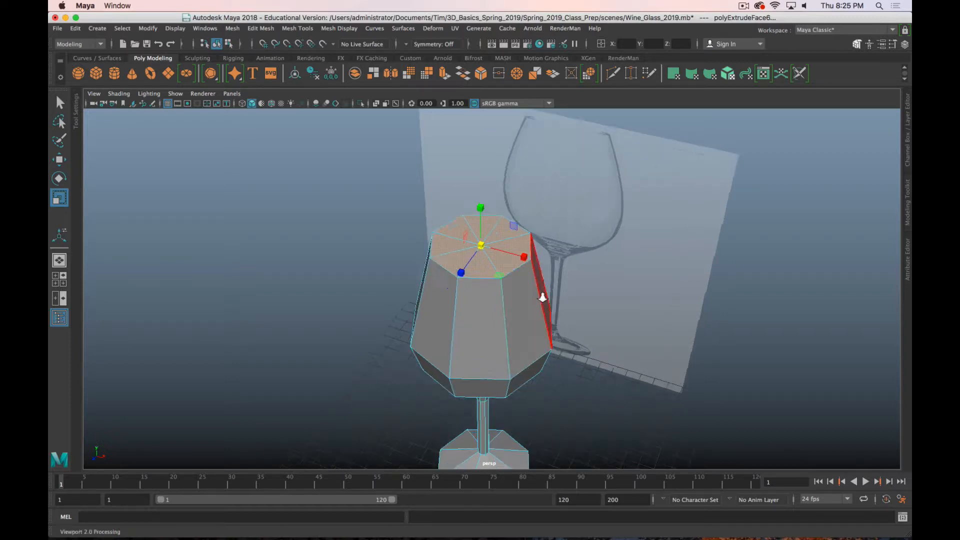
middle_click_drag(566, 281, 563, 303, "alt")
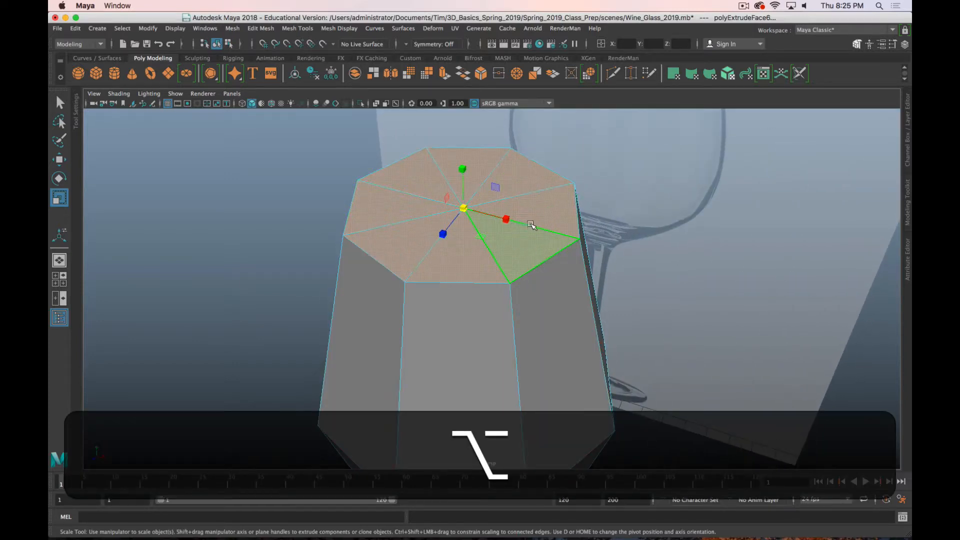
right_click_drag(552, 209, 551, 240, "shift")
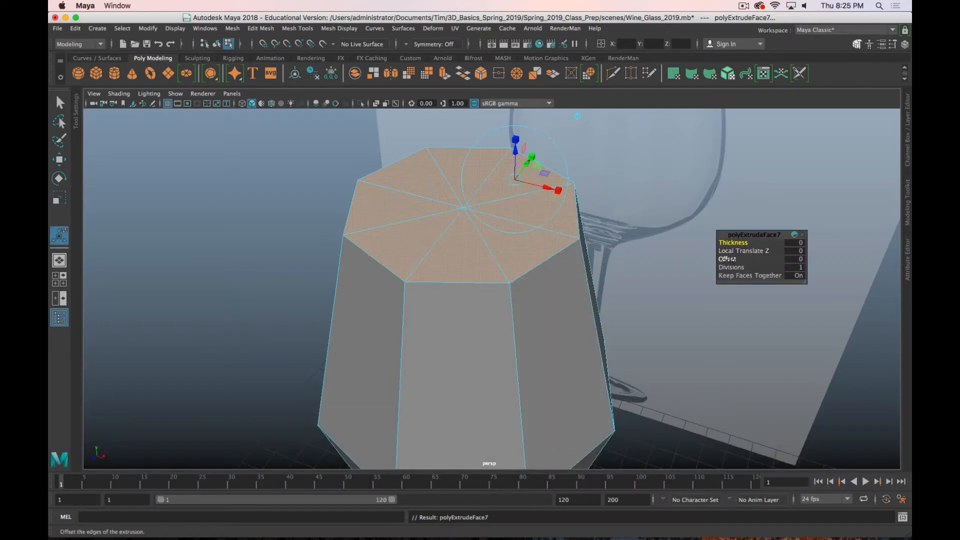
left_click(728, 258)
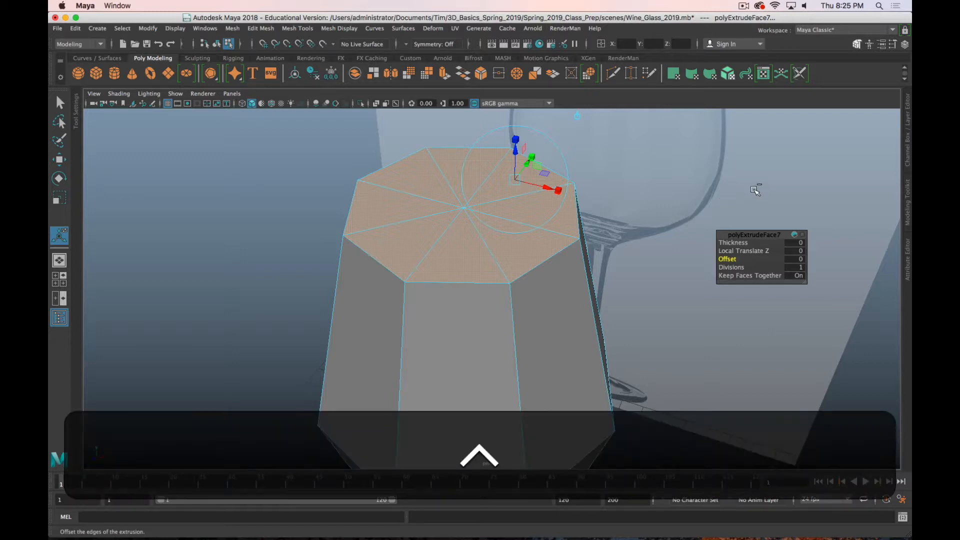
mouse_move(753, 189)
middle_mouse_down()
mouse_move(745, 189)
mouse_move(758, 189)
middle_mouse_up()
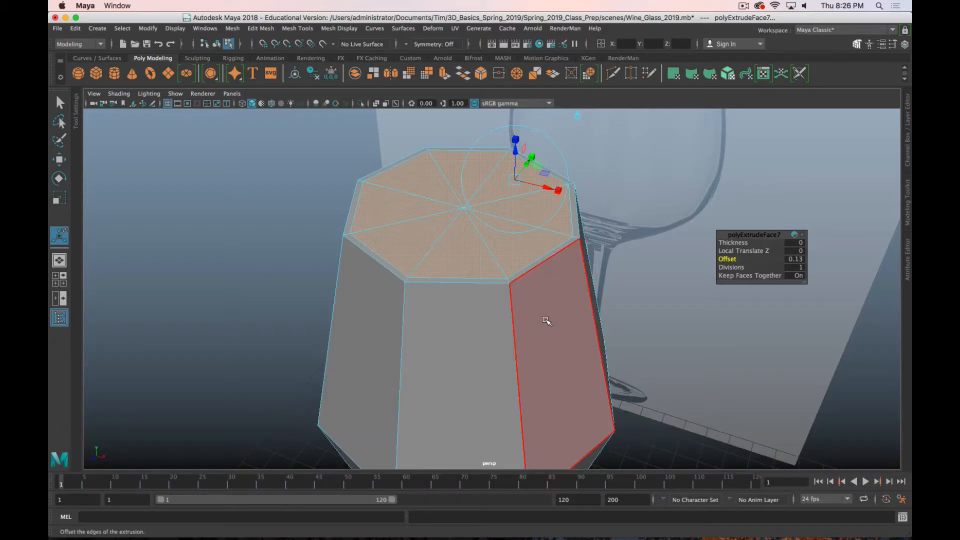
Extrude the inner rim faces down to the bowl's widest edge loop in the front view and scale them to just inside the outer wall.
key("w")
key("space")
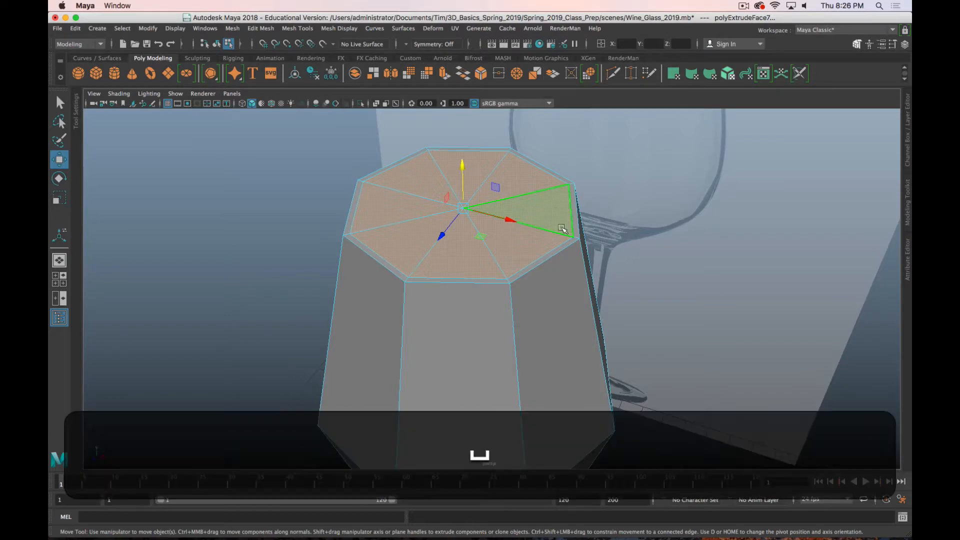
key("space")
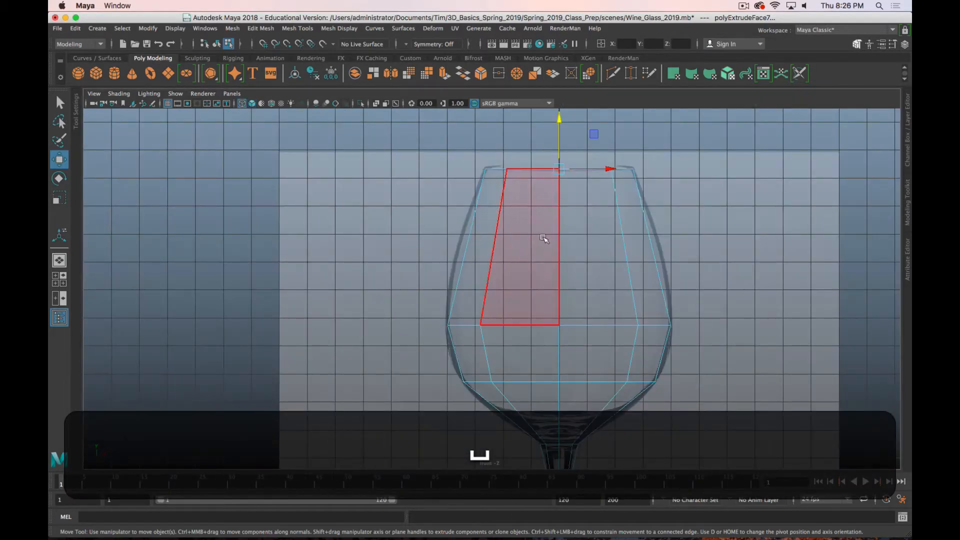
scroll(545, 243, "down", 3)
scroll(544, 245, "up", 3)
middle_click_drag(553, 244, 479, 260, "alt")
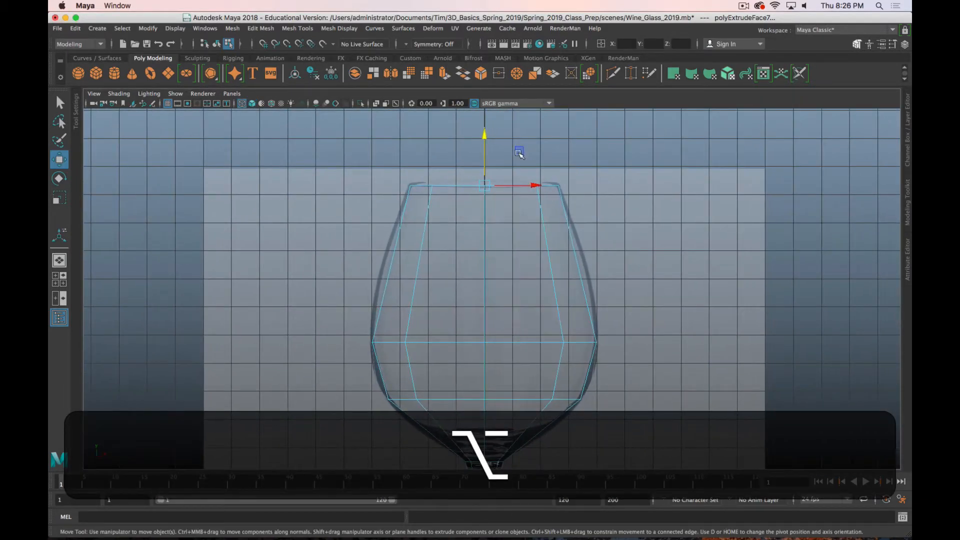
key("shift")
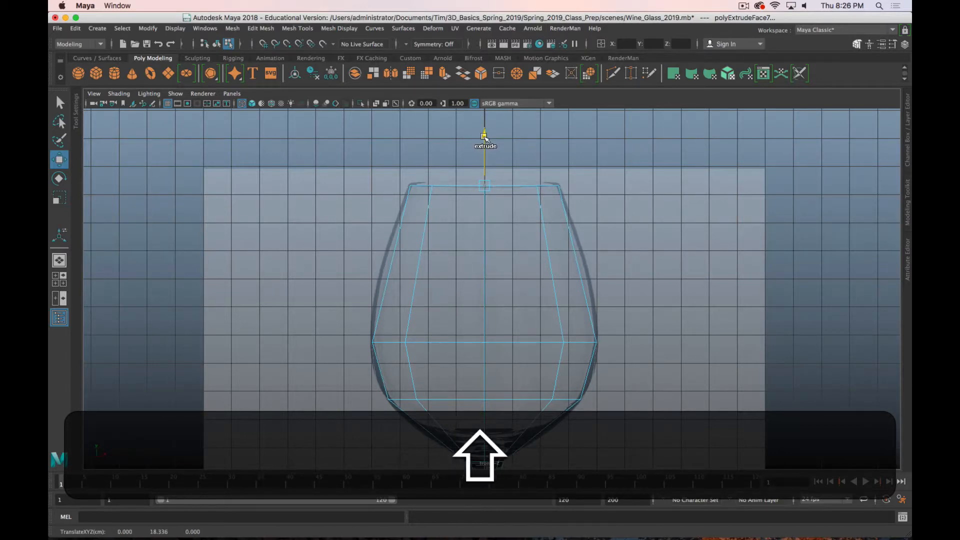
left_click_drag(484, 136, 499, 293, "shift")
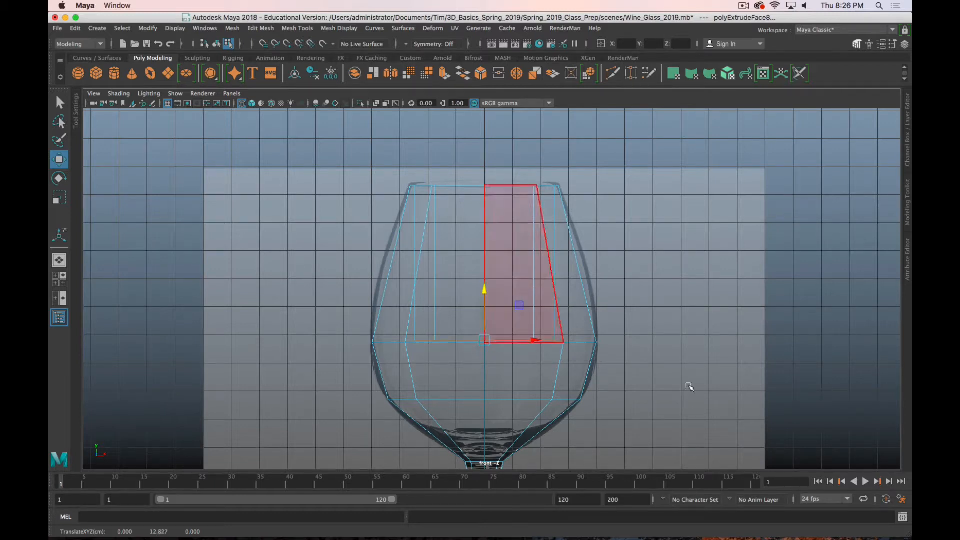
key("r")
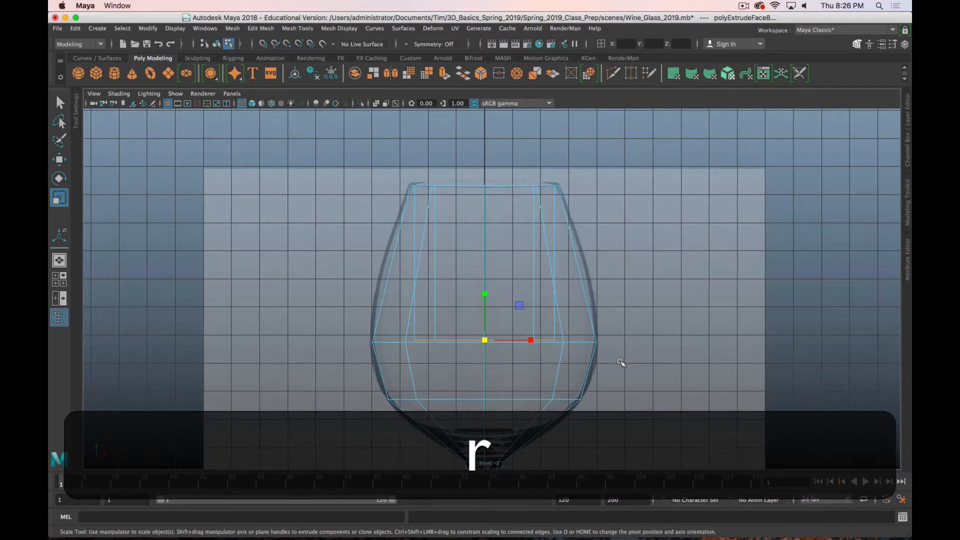
middle_click_drag(629, 356, 681, 348)
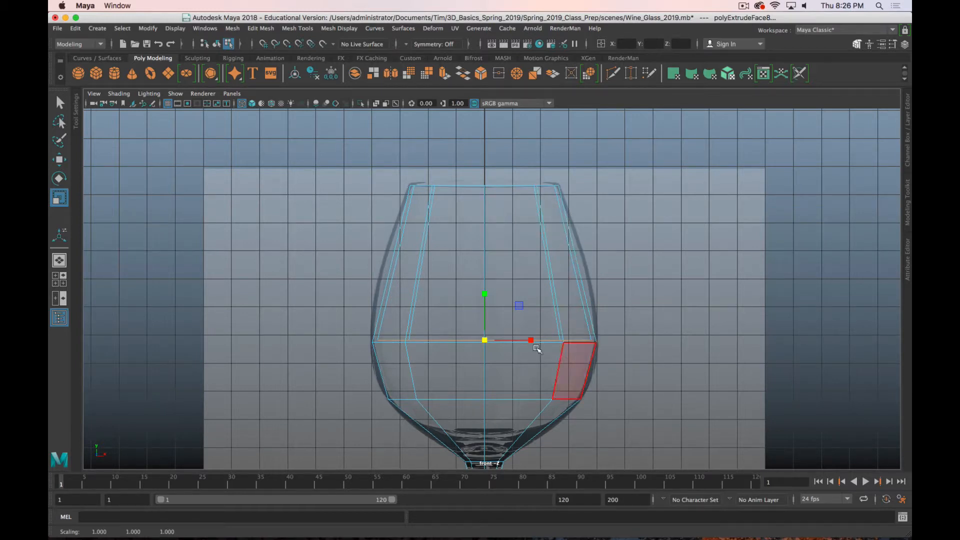
Extrude the inner faces down to the bowl's next lower edge loop and scale them to 0.85 in X and Z to follow the outer wall.
key("shift+w")
left_click_drag(485, 289, 485, 346, "shift")
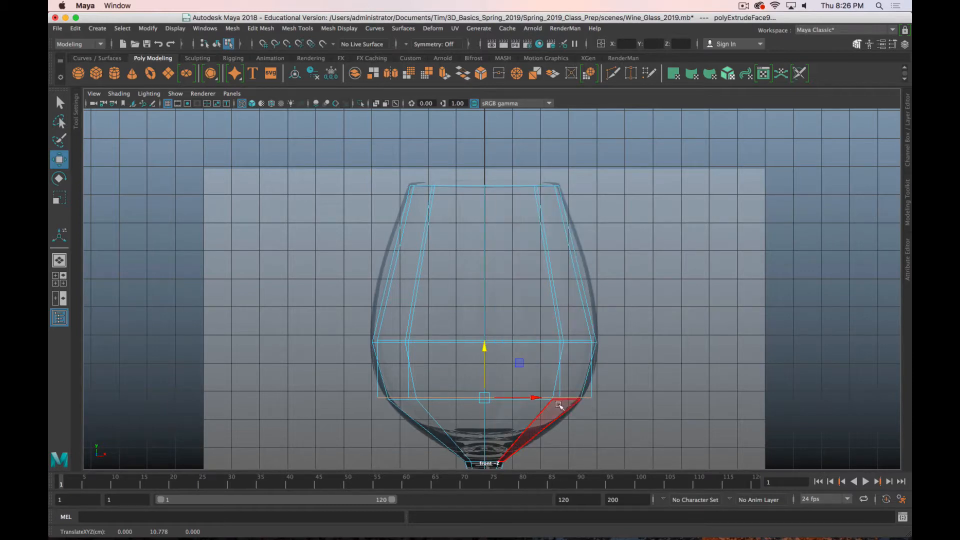
key("r")
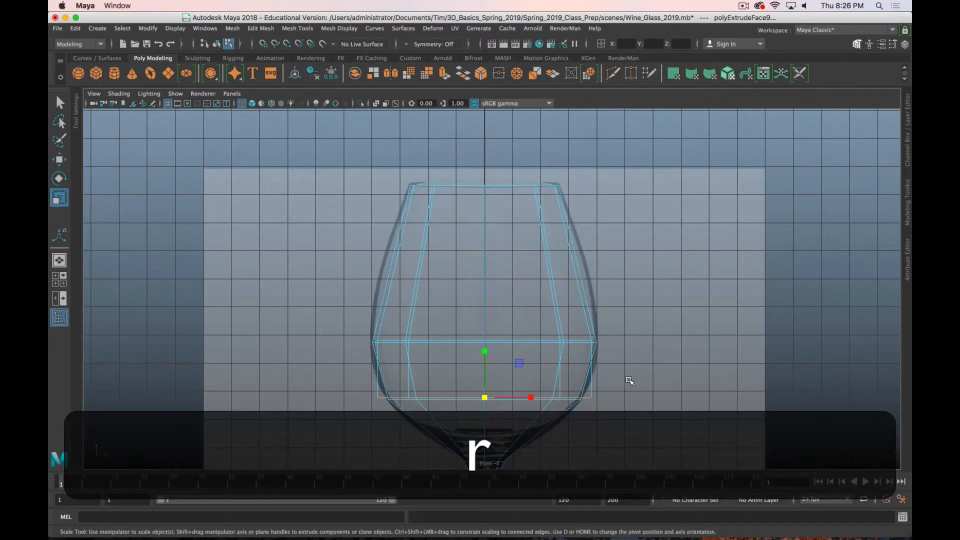
middle_click_drag(628, 382, 607, 384)
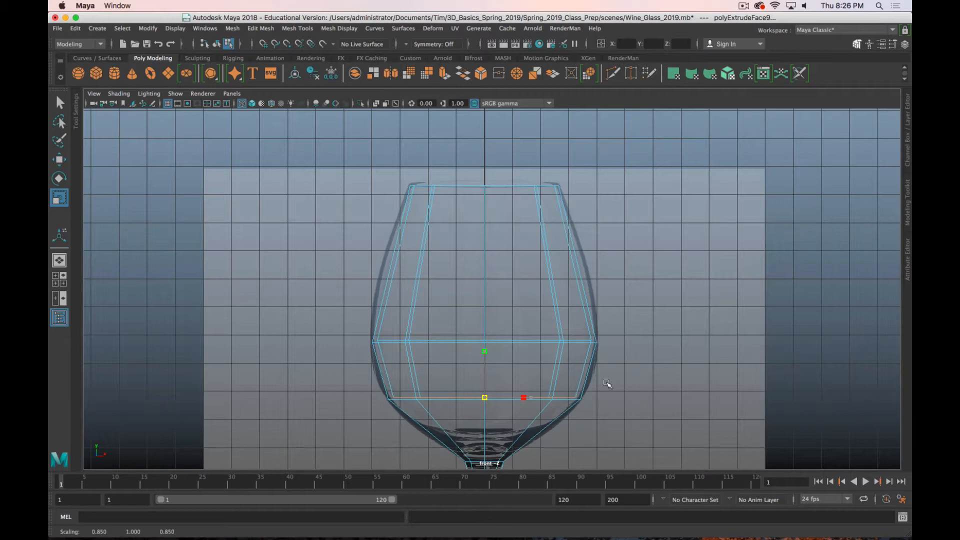
Extrude the inner faces down to the bottom of the reference bowl's cavity and scale them inward to fit the tapering wall.
middle_click_drag(589, 418, 593, 289, "alt")
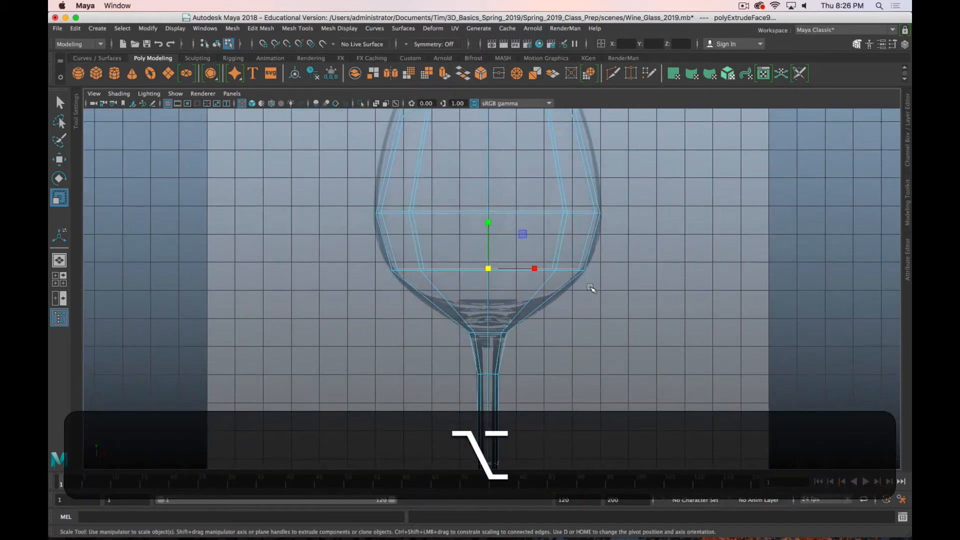
scroll(591, 289, "up", 4)
scroll(589, 288, "up", 2)
key("w")
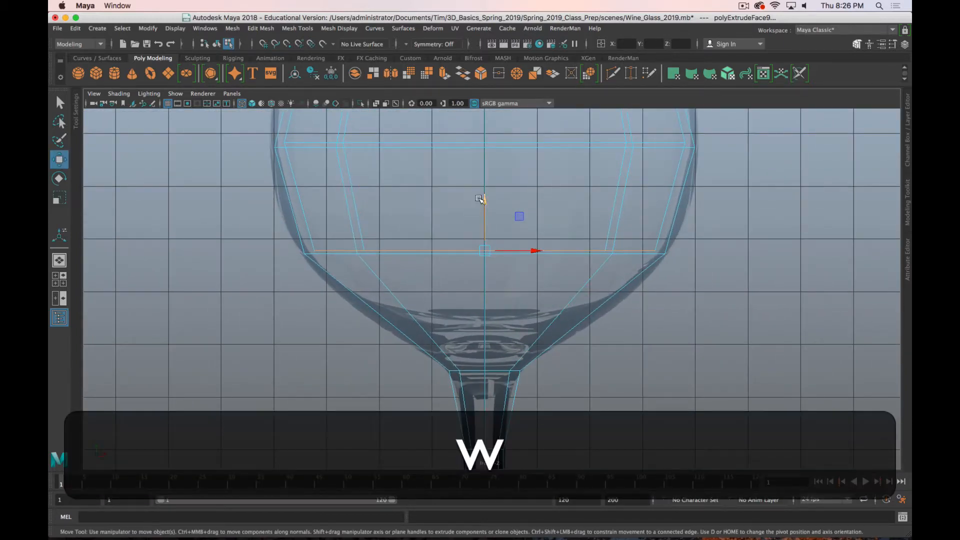
left_click_drag(490, 217, 501, 265)
key("r")
middle_click_drag(710, 307, 567, 304)
scroll(568, 302, "down", 8)
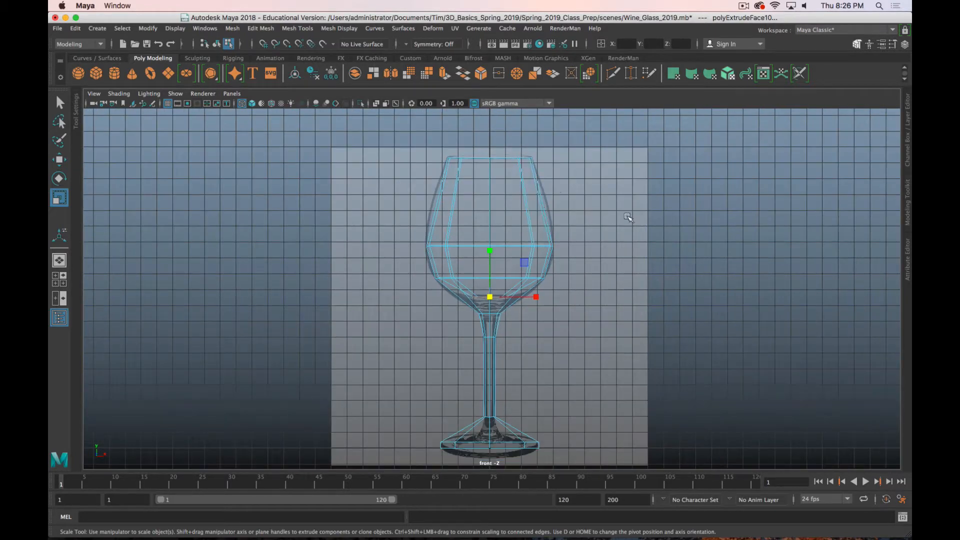
Examine the hollowed glass in shaded perspective with the smooth mesh preview, comparing its shape with the reference image.
key("5")
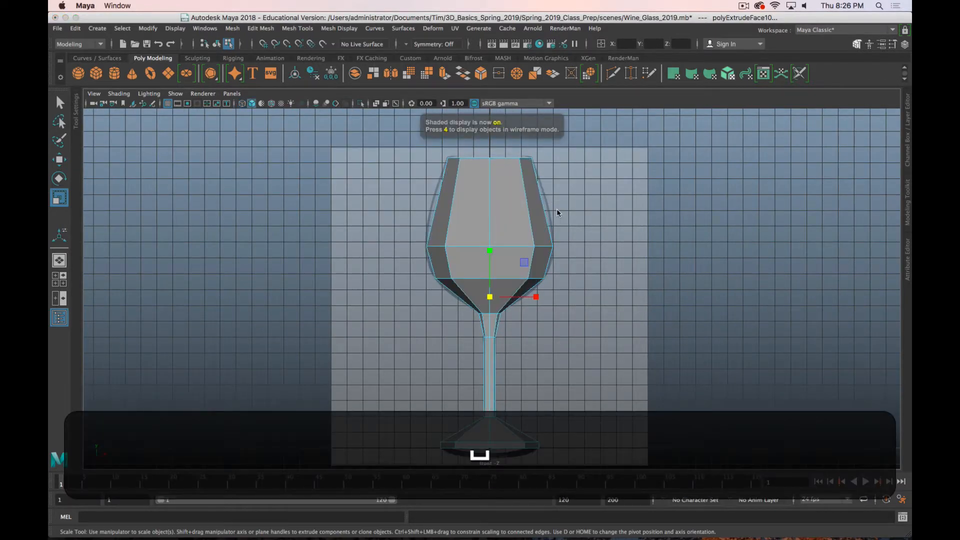
key("space")
key("space")
scroll(620, 316, "down", 5)
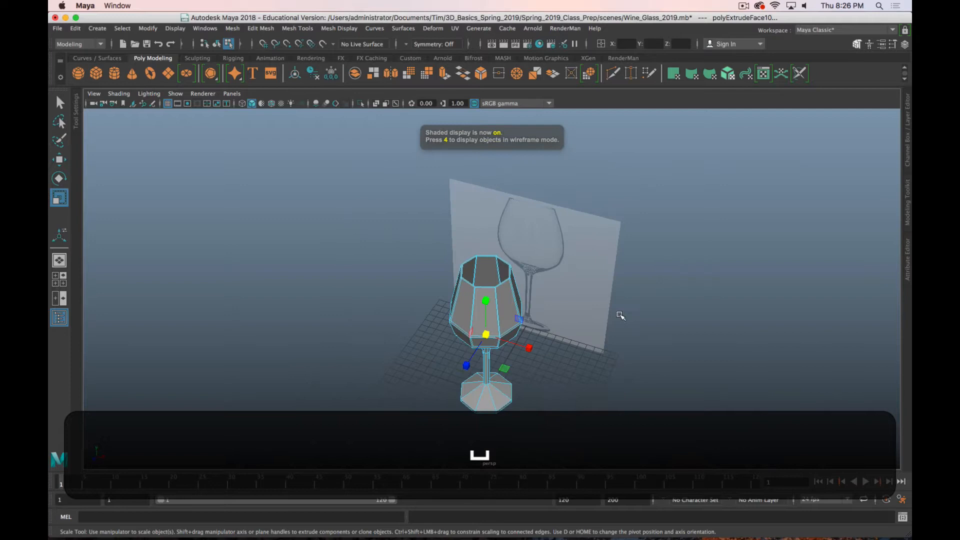
left_click_drag(620, 316, 583, 273, "alt")
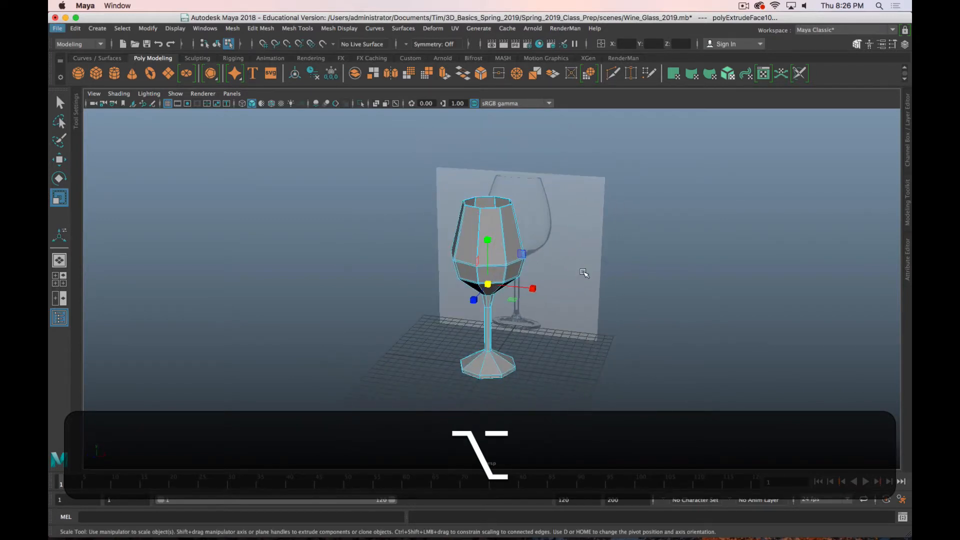
key("3")
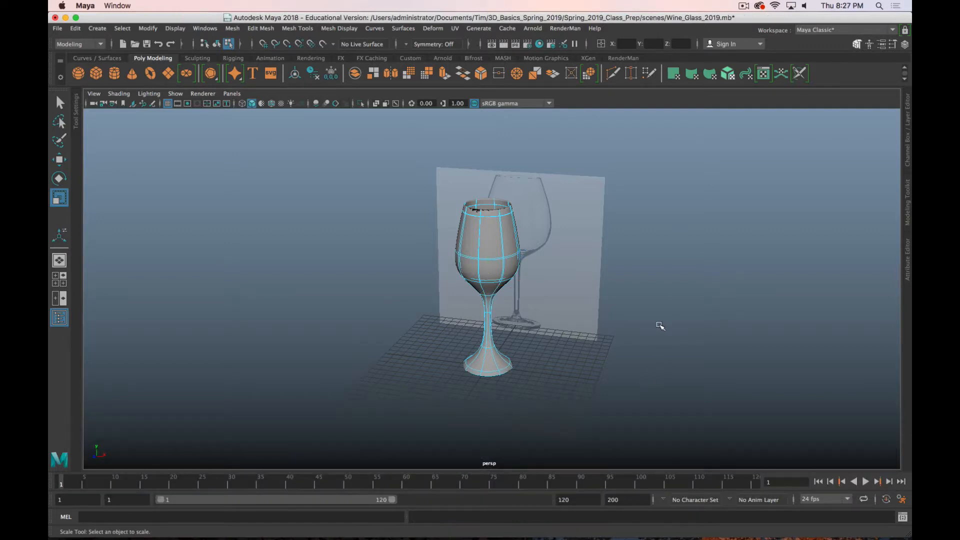
left_click_drag(658, 326, 595, 369, "alt")
scroll(593, 369, "up", 5)
scroll(593, 369, "down", 3)
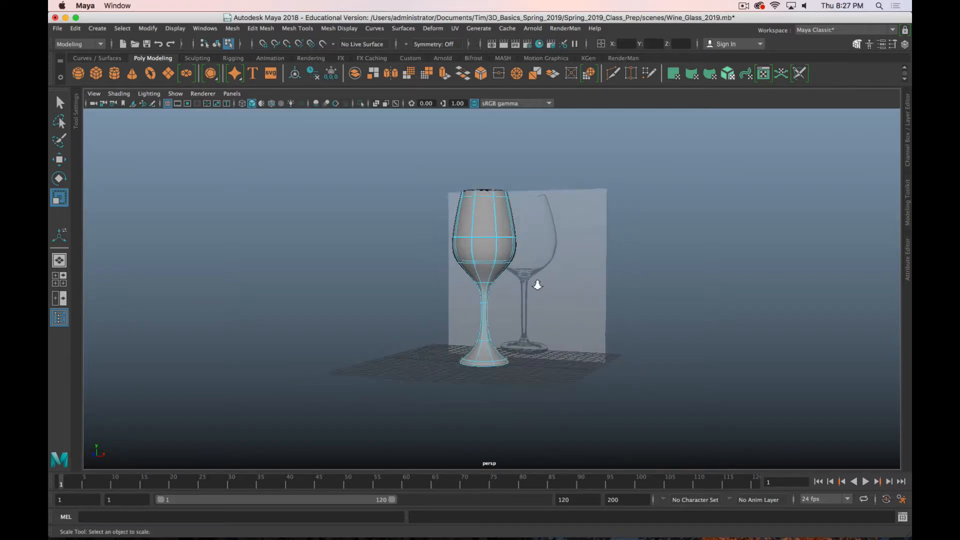
scroll(536, 281, "up", 4)
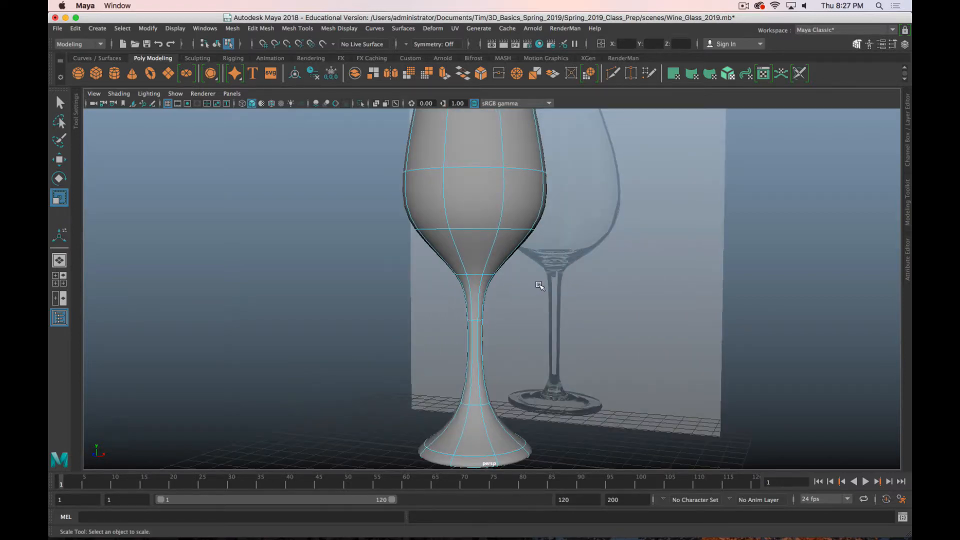
Return the glass to its unsmoothed display and examine its bowl, stem and foot against the reference image.
key("space")
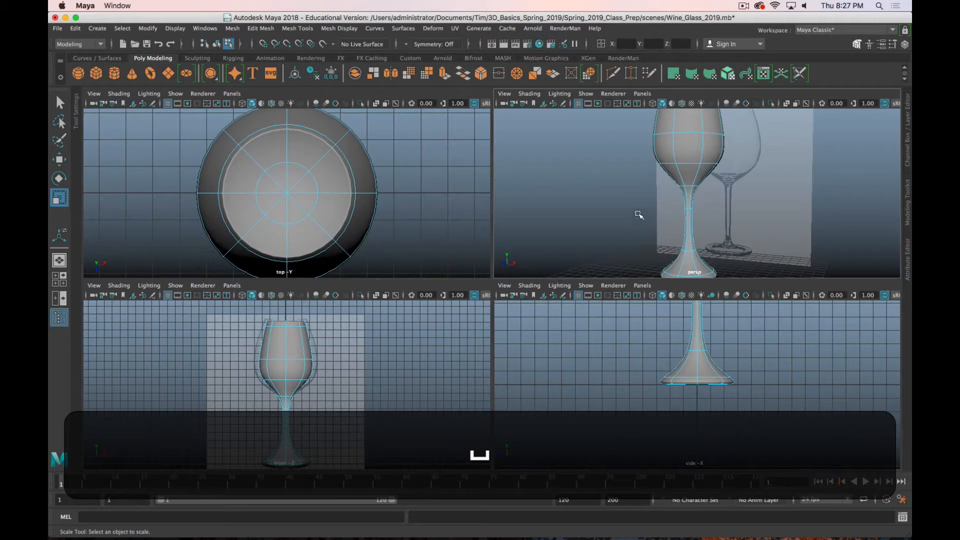
key("space")
key("1")
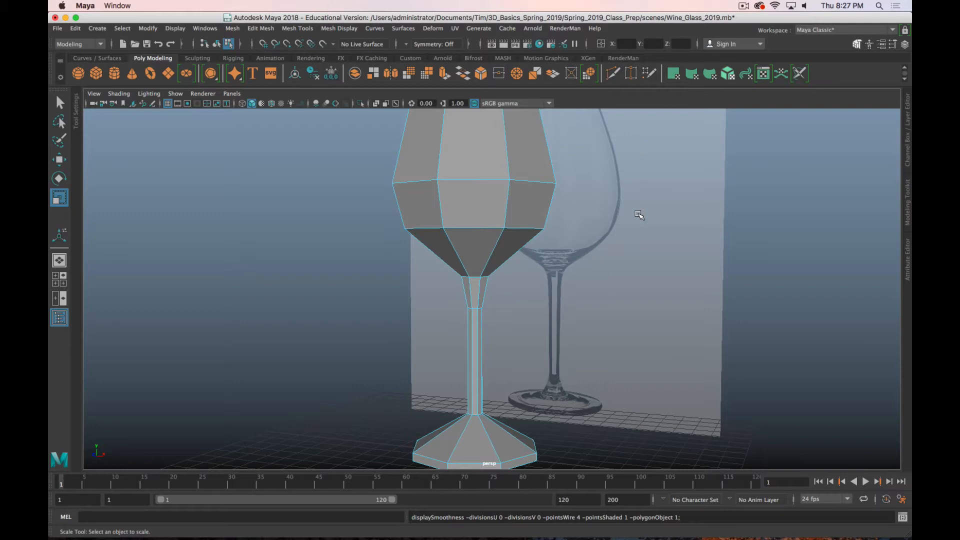
scroll(582, 278, "up", 3)
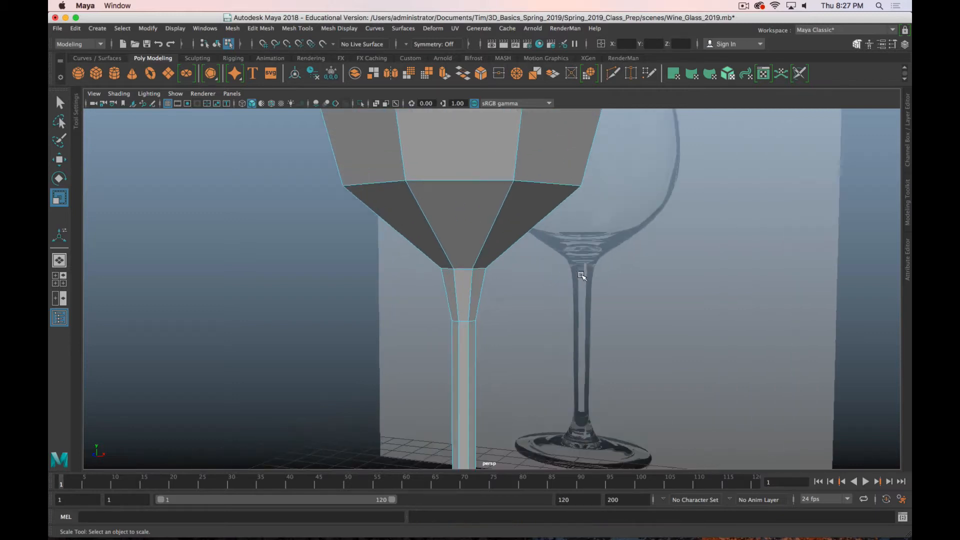
scroll(583, 278, "down", 7)
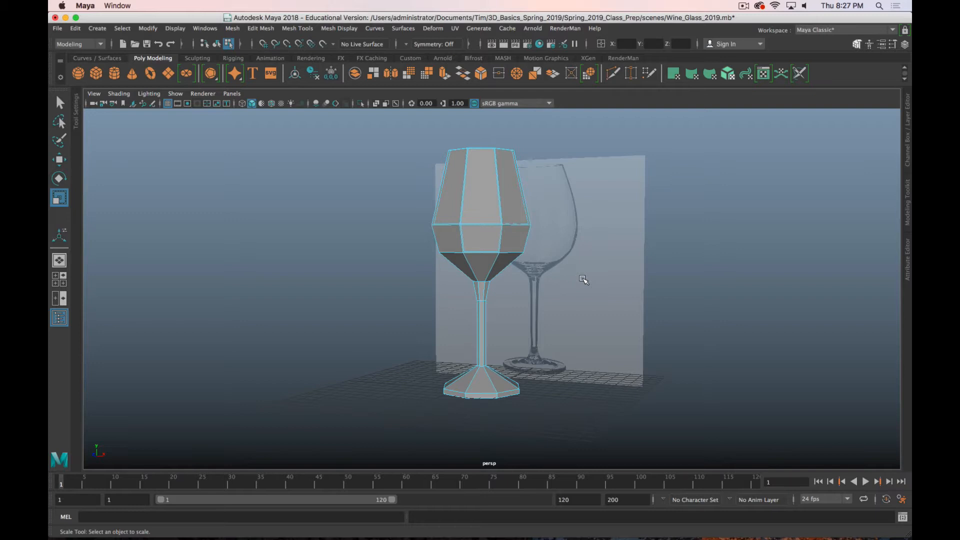
scroll(505, 316, "down", 3)
scroll(505, 313, "up", 3)
Switch the glass to edge selection and select a sloping edge of the foot in the wireframe front view.
right_click(481, 223)
right_click_drag(480, 222, 485, 194)
scroll(515, 443, "up", 5)
middle_click_drag(522, 438, 527, 259, "alt")
left_click_drag(506, 292, 536, 292, "alt")
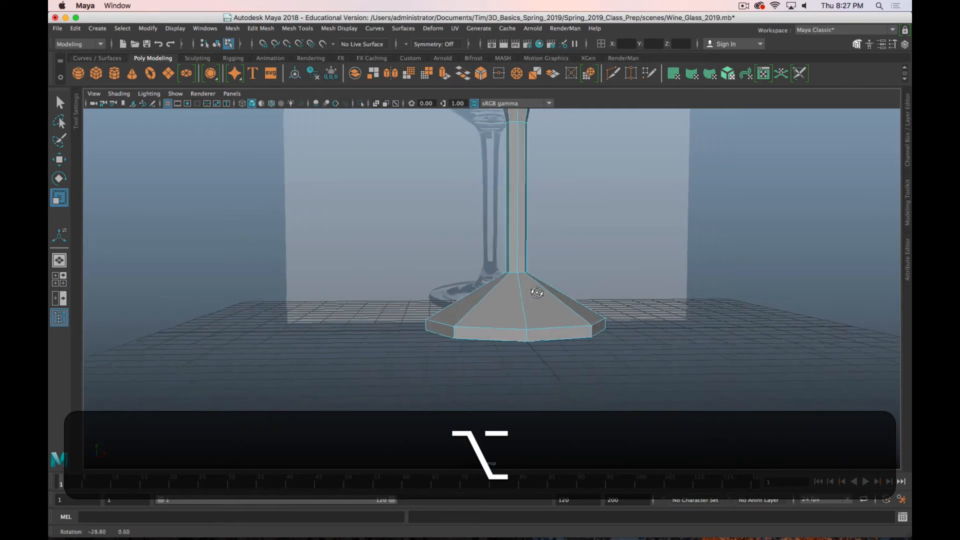
key("space")
key("space")
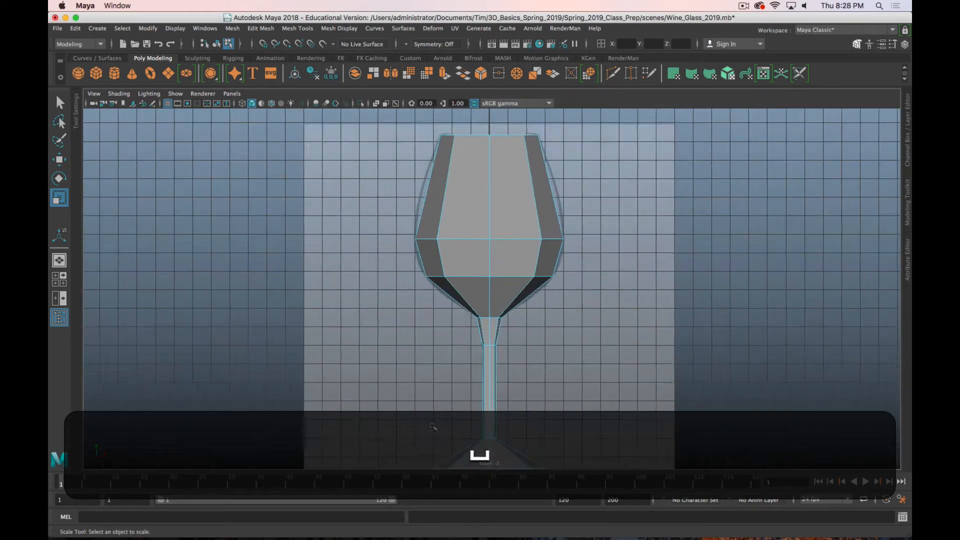
scroll(432, 426, "up", 4)
mouse_move(475, 462)
middle_mouse_down("alt")
mouse_move(486, 353)
mouse_move(476, 290)
middle_mouse_up("alt")
key("5")
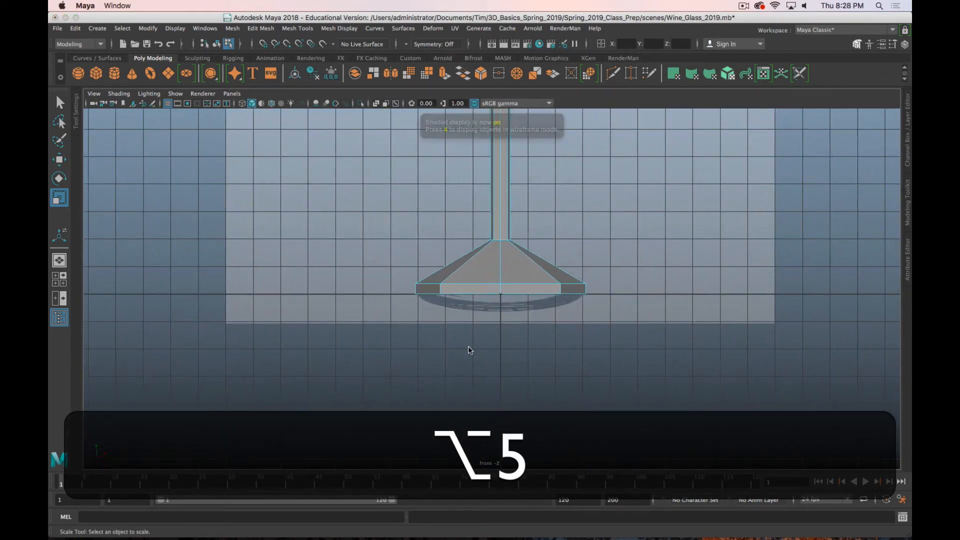
key("4")
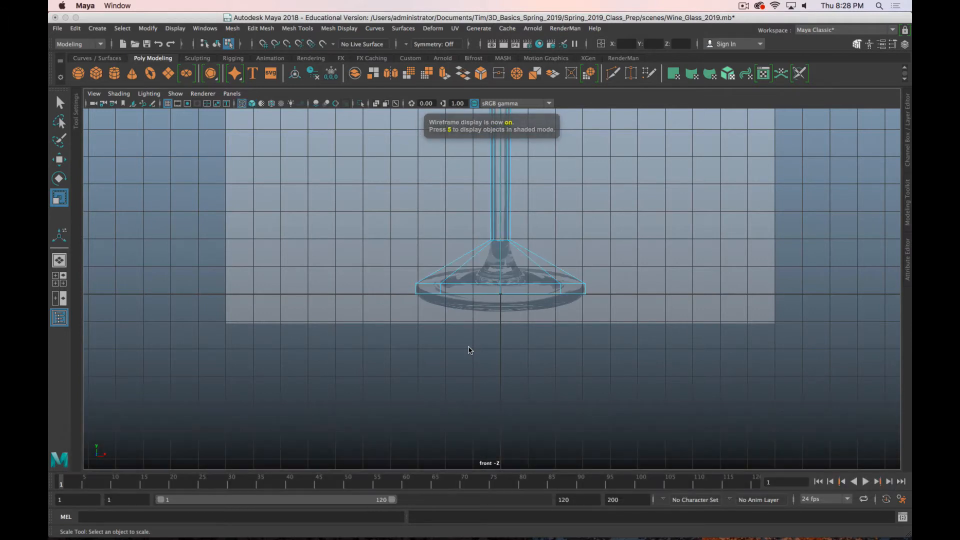
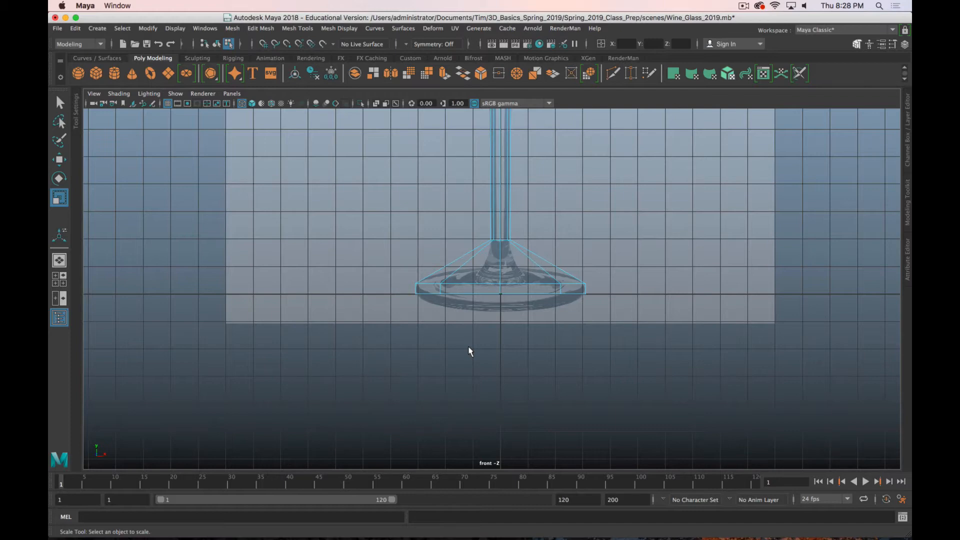
right_click_drag(467, 345, 557, 326, "alt")
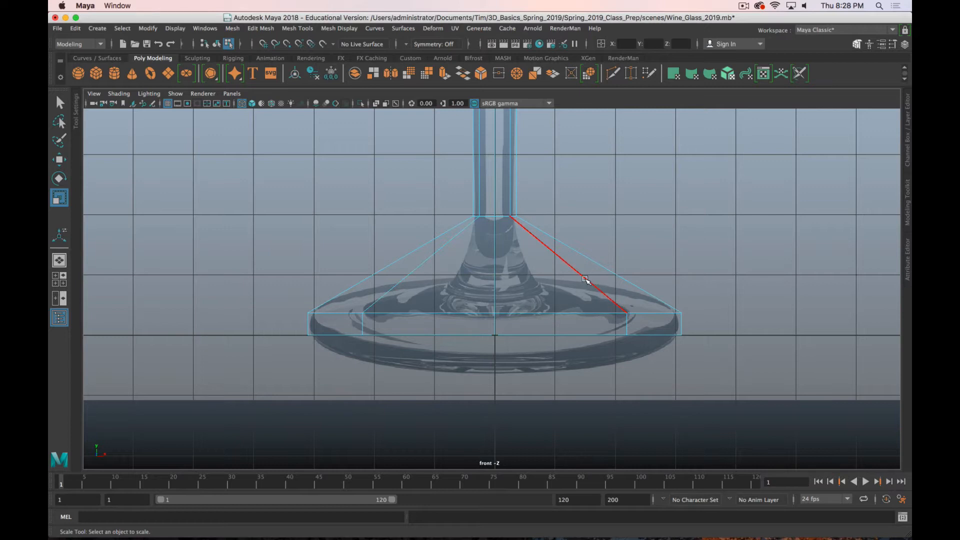
left_click(564, 258)
key("q")
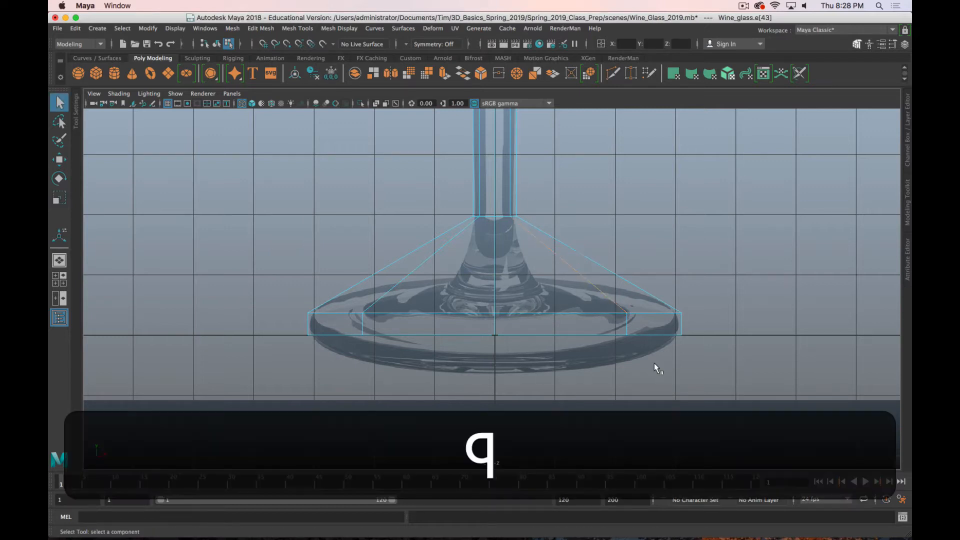
Reset the Insert Edge Loop Tool to its default settings and insert an edge loop around the foot's slope, just above its outer rim.
key("shift+q")
key("shift")
right_click(596, 287, "shift")
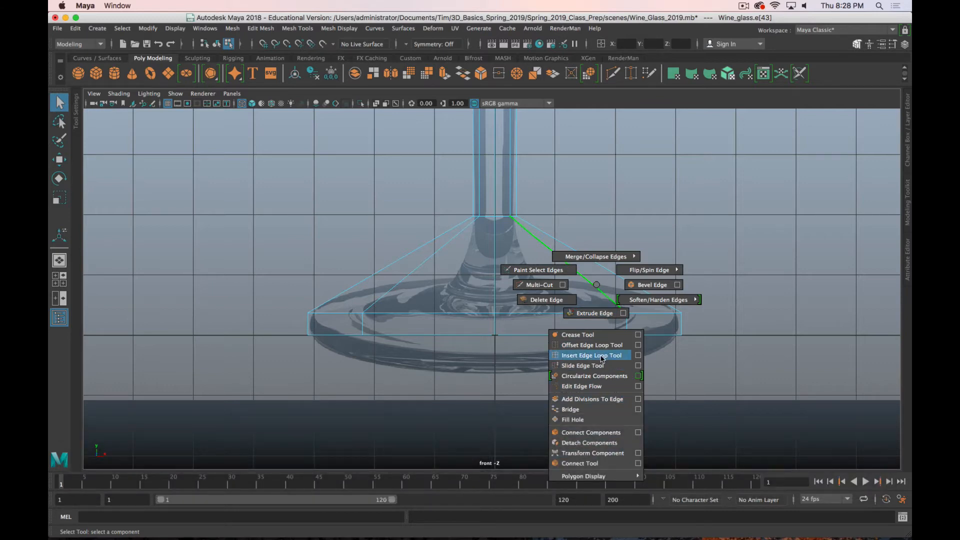
left_click(638, 356)
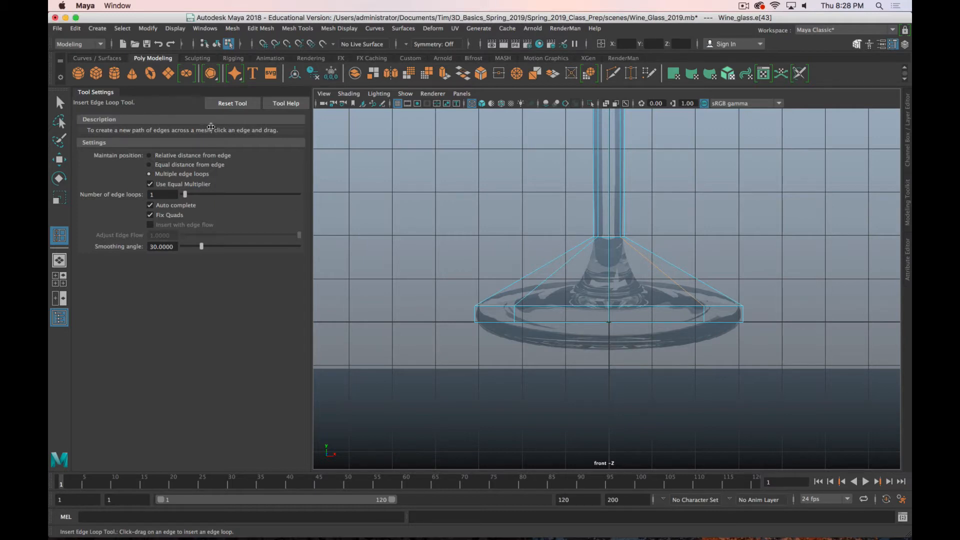
left_click(231, 104)
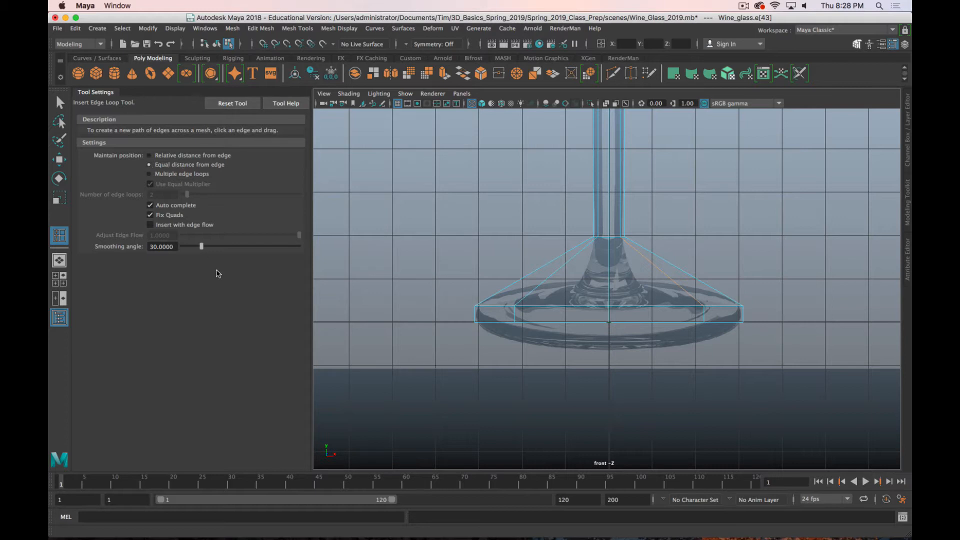
left_click(96, 94)
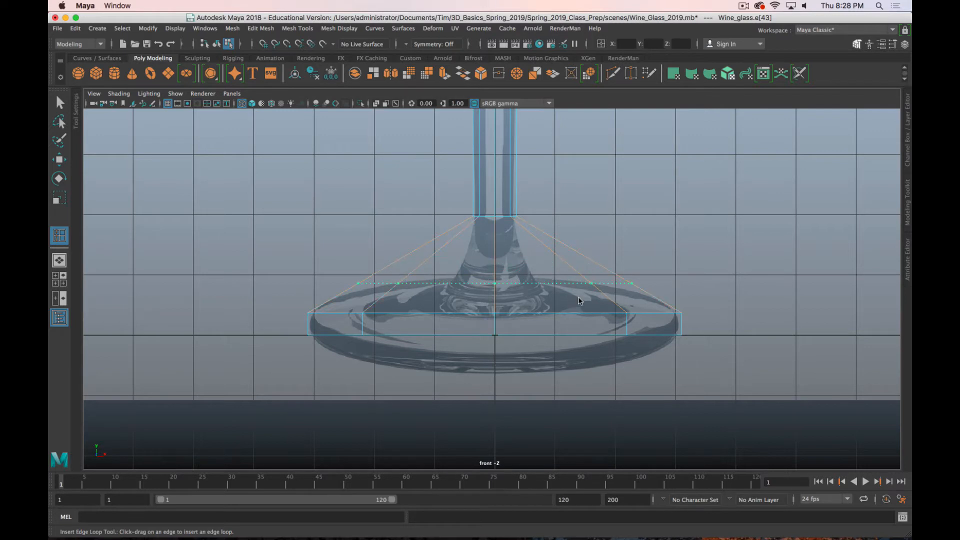
left_click(615, 313)
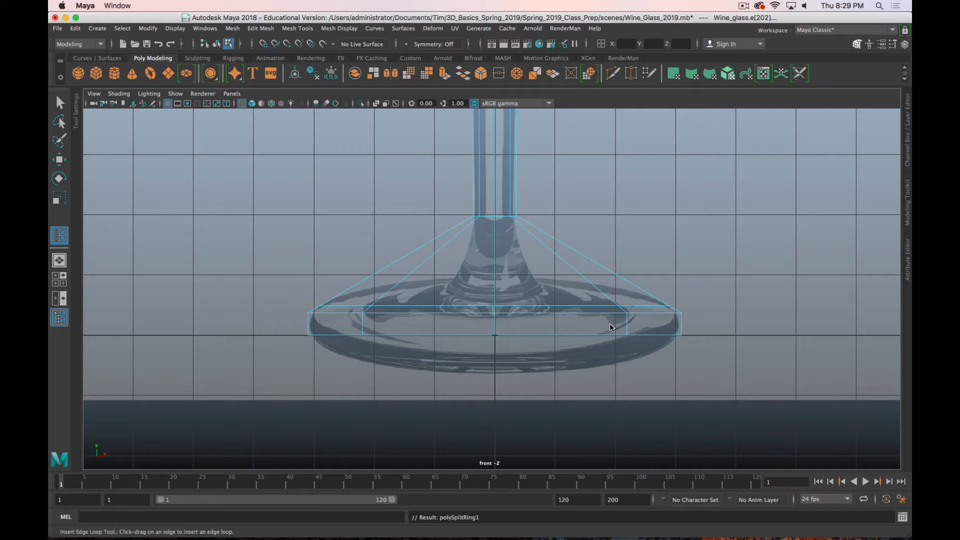
Select the foot's new edge loop and scale it inward to match the stem's flared base in the reference image.
key("q")
key("w")
key("q")
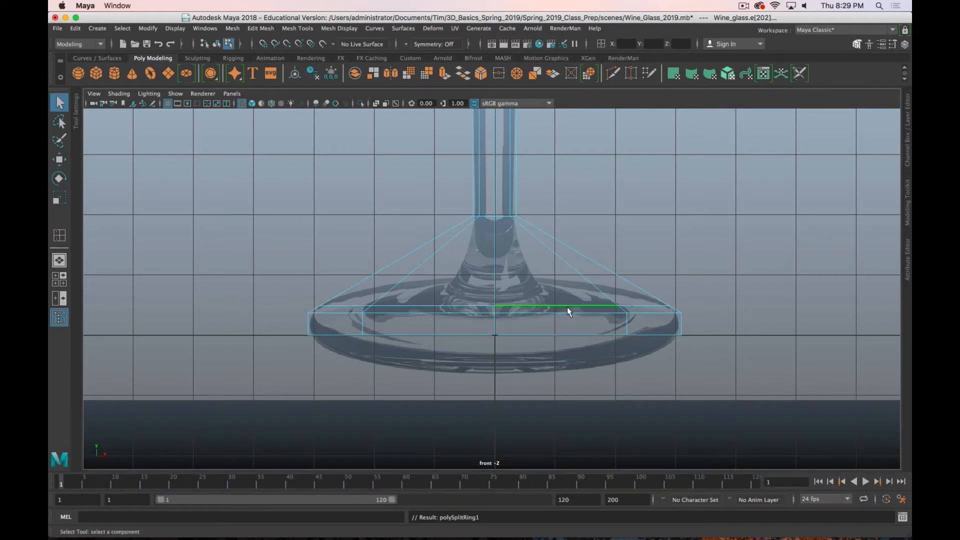
left_click(569, 304)
key("space")
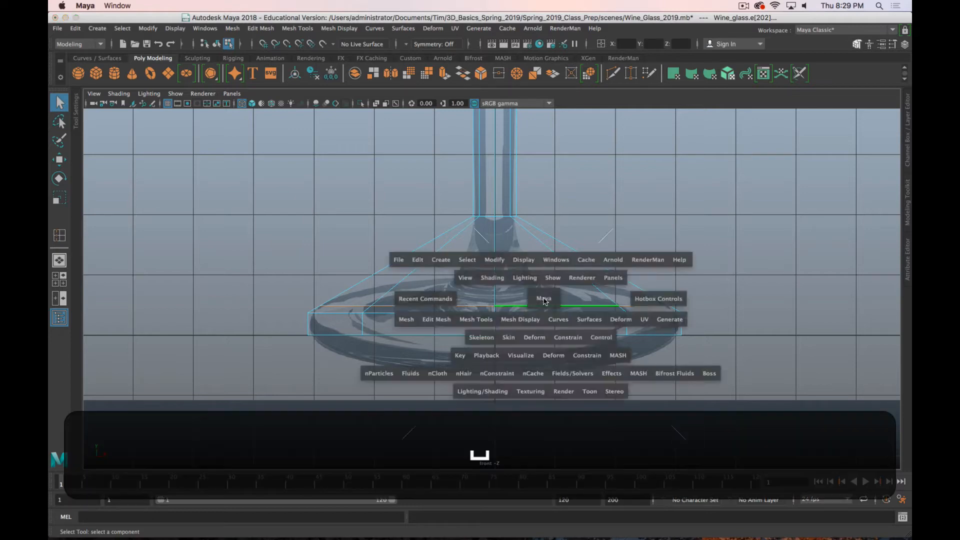
mouse_move(751, 197)
left_mouse_down("alt")
mouse_move(580, 212)
mouse_move(615, 212)
mouse_move(647, 249)
mouse_move(749, 213)
left_mouse_up("alt")
key("r")
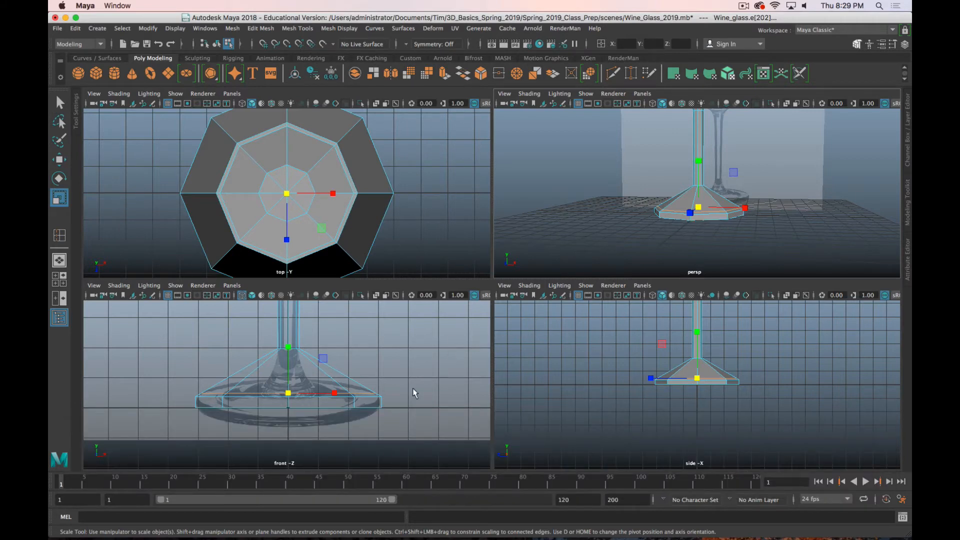
middle_click_drag(437, 379, 357, 371)
key("space")
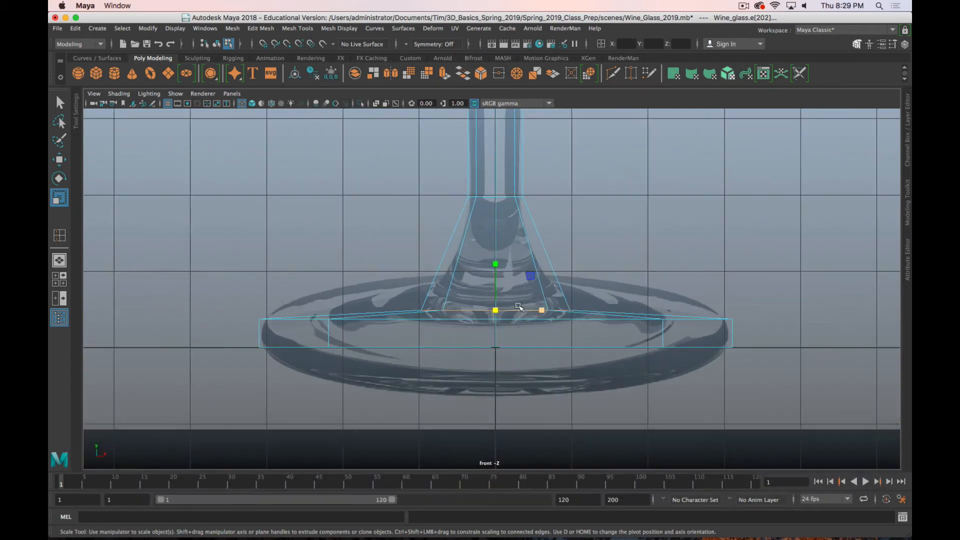
middle_click_drag(645, 303, 668, 301)
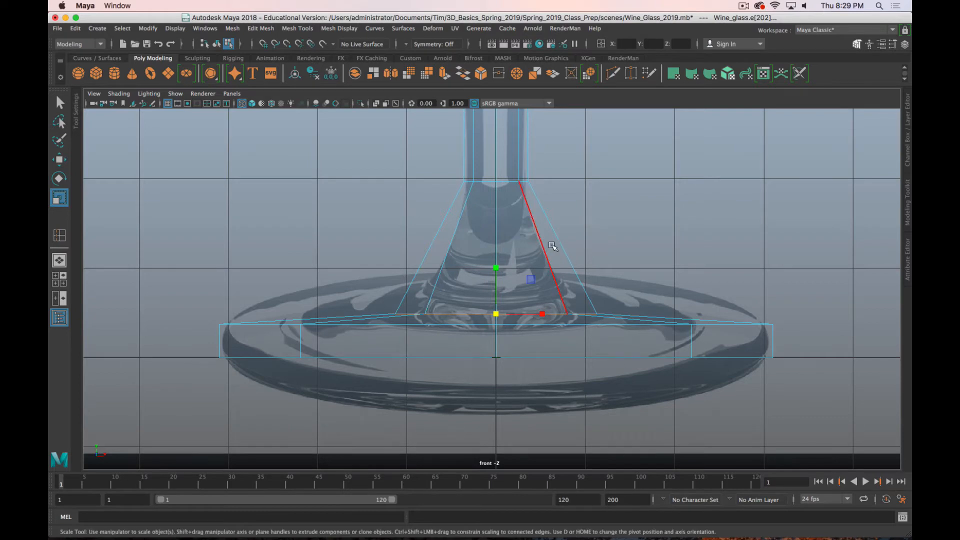
Insert an edge loop midway up the flare between foot and stem and scale it inward to follow the reference curve.
right_click_drag(539, 247, 548, 319, "shift")
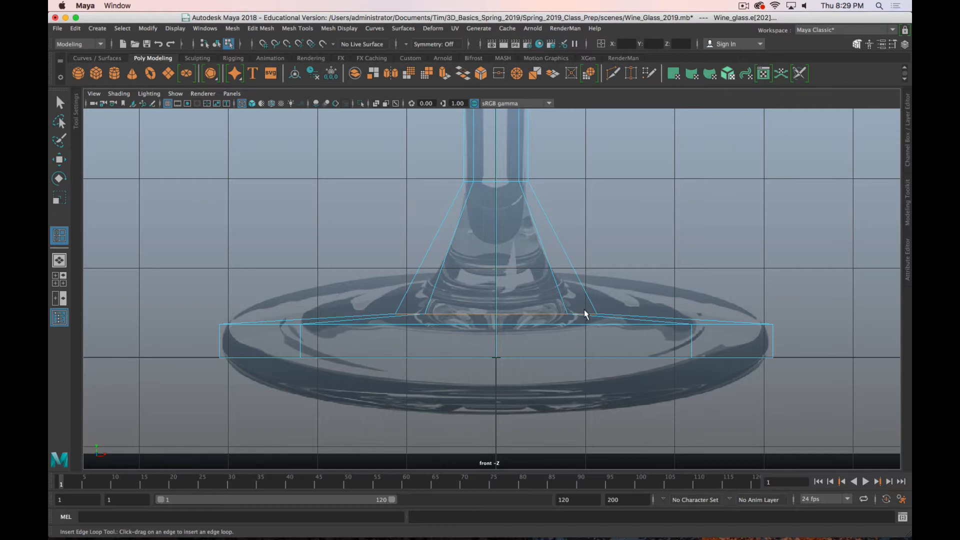
left_click_drag(564, 255, 573, 272)
key("r")
middle_click_drag(729, 257, 699, 262)
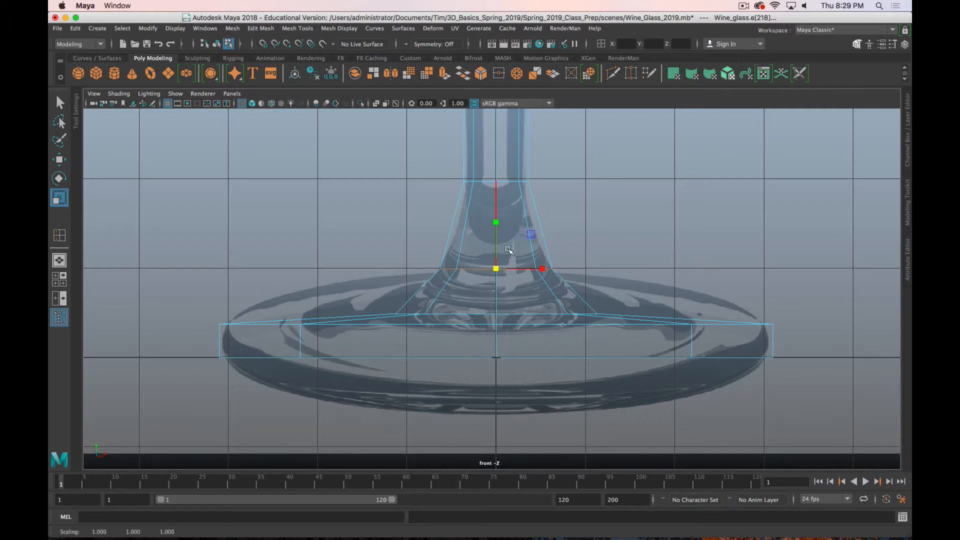
Examine the stem and bowl outline against the reference image in the front view.
scroll(539, 245, "down", 6)
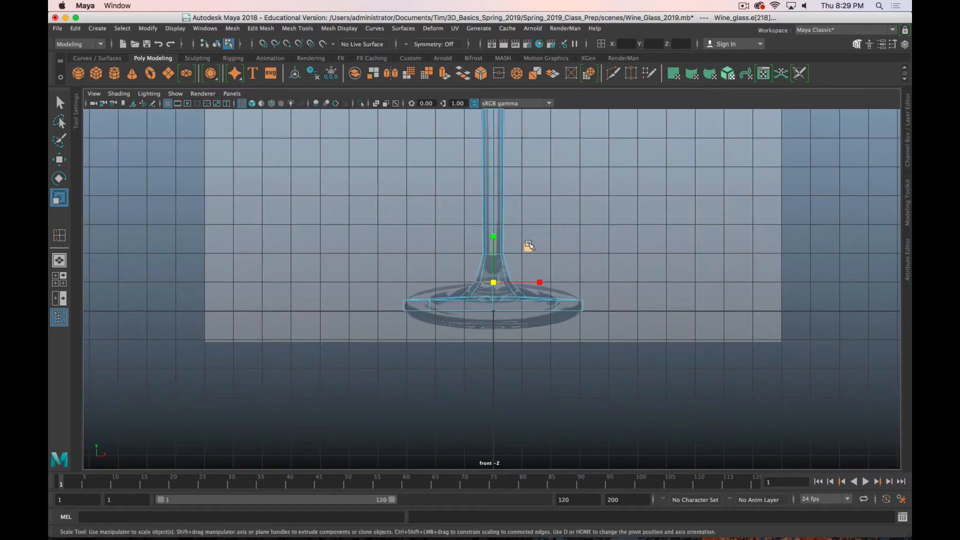
scroll(533, 244, "down", 4)
middle_click_drag(541, 234, 552, 347, "alt")
scroll(552, 347, "down", 4)
scroll(552, 346, "up", 10)
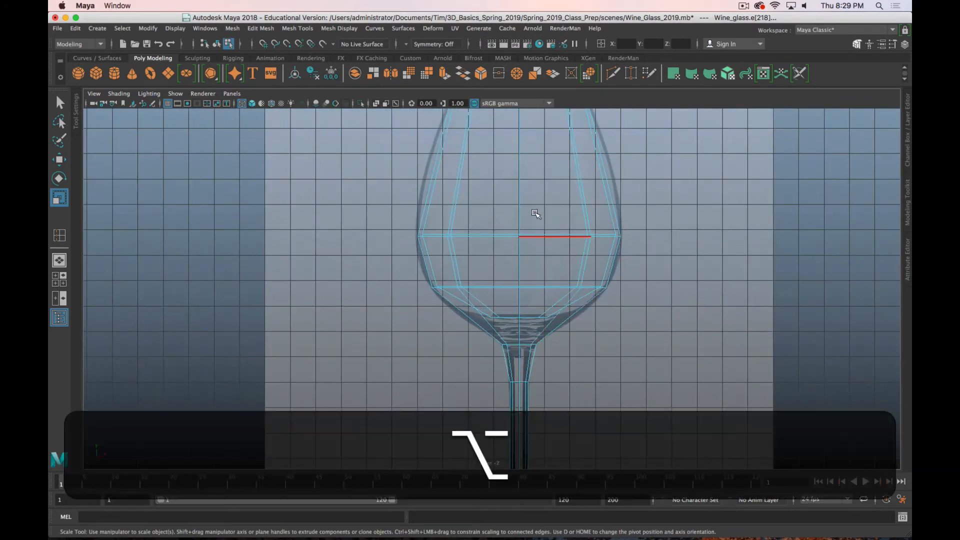
middle_click_drag(535, 212, 511, 296, "alt")
scroll(511, 296, "down", 1)
left_click(553, 275)
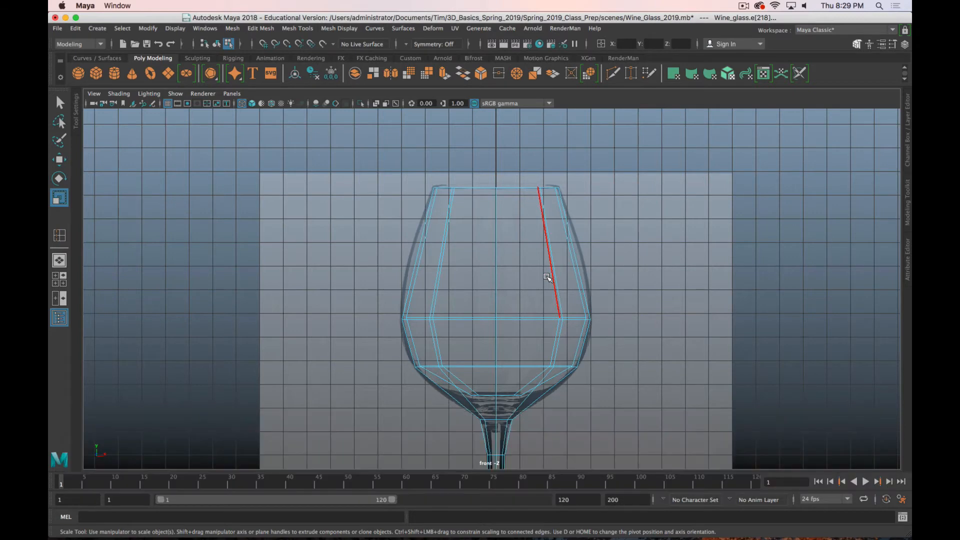
left_click(622, 269)
left_click(574, 248)
scroll(577, 247, "up", 4)
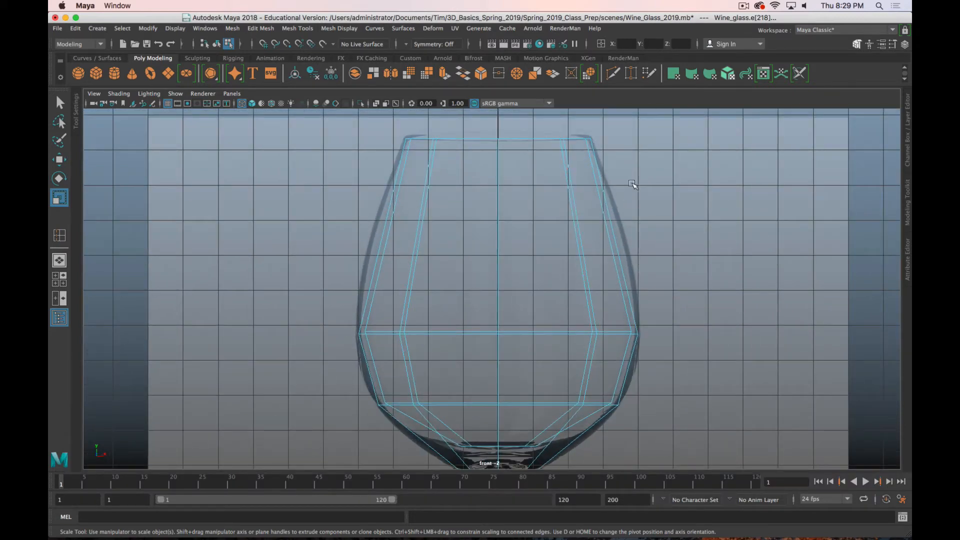
Set the Insert Edge Loop Tool to multiple edge loops with 2 loops and insert them around the upper bowl.
left_click(588, 166)
mouse_move(612, 220)
right_mouse_down("shift")
mouse_move(617, 296)
mouse_move(611, 219)
right_mouse_up("shift")
double_click(59, 235)
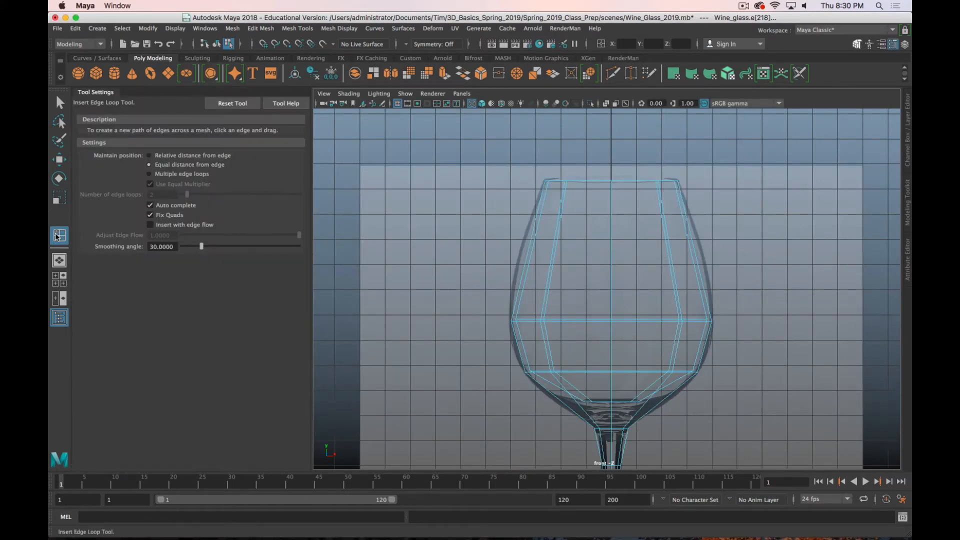
key("shift")
right_click_drag(587, 275, 535, 367, "shift")
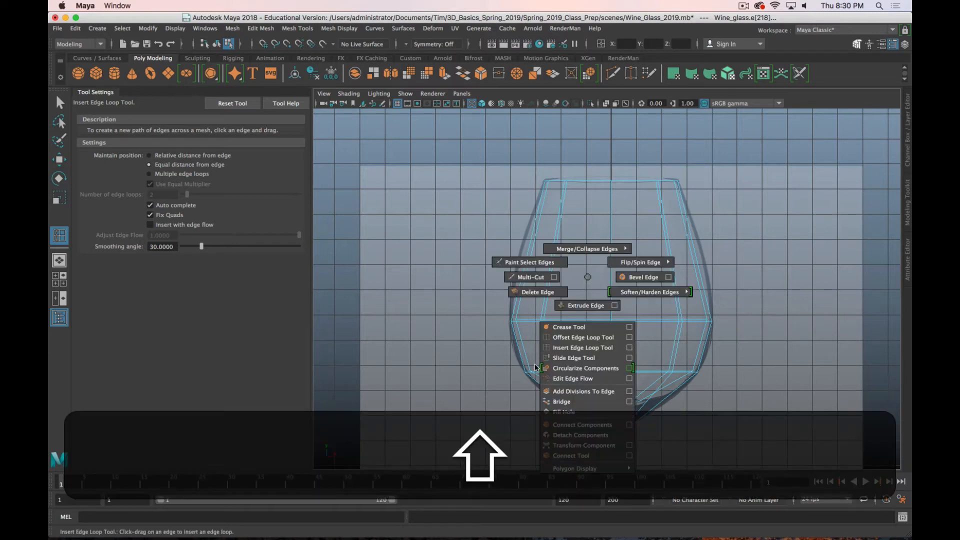
right_click_drag(632, 355, 631, 352, "shift")
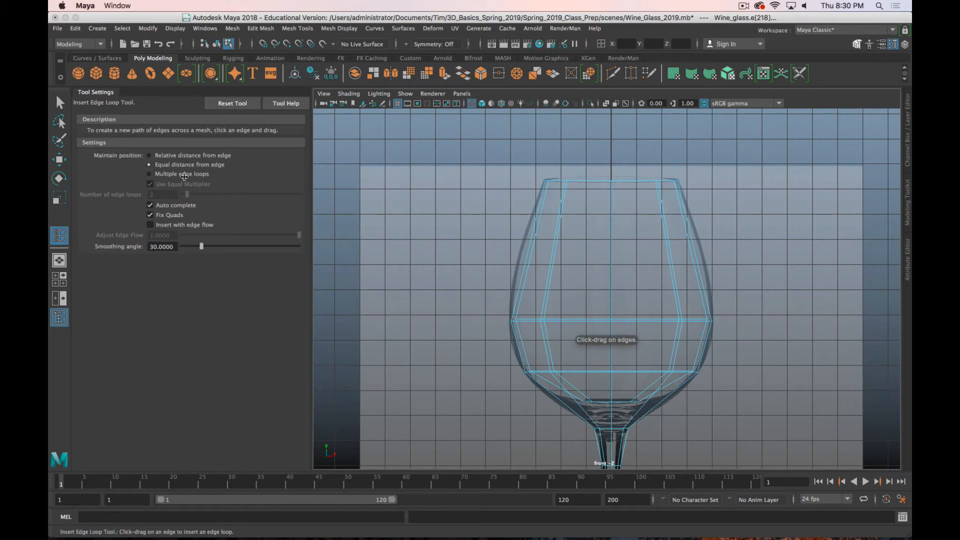
left_click(149, 174)
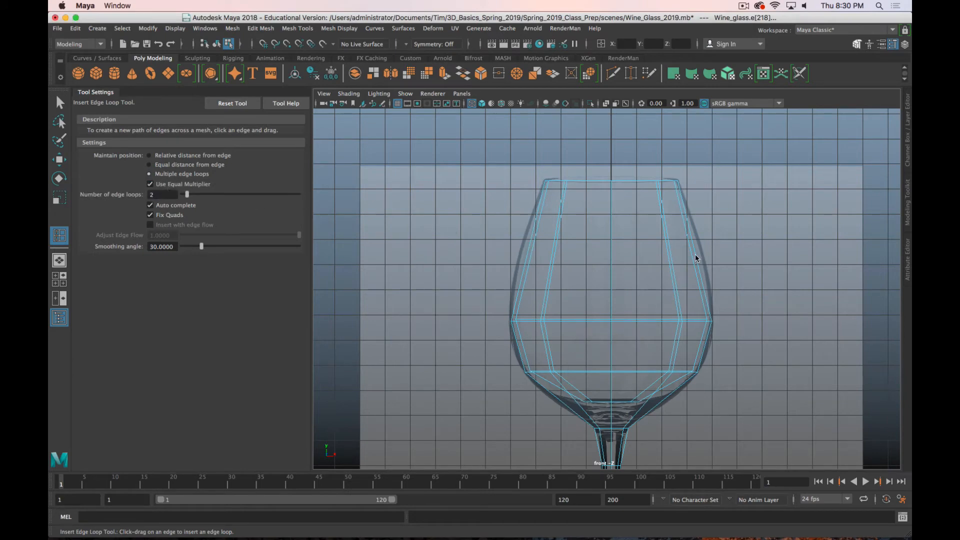
left_click_drag(670, 249, 673, 253)
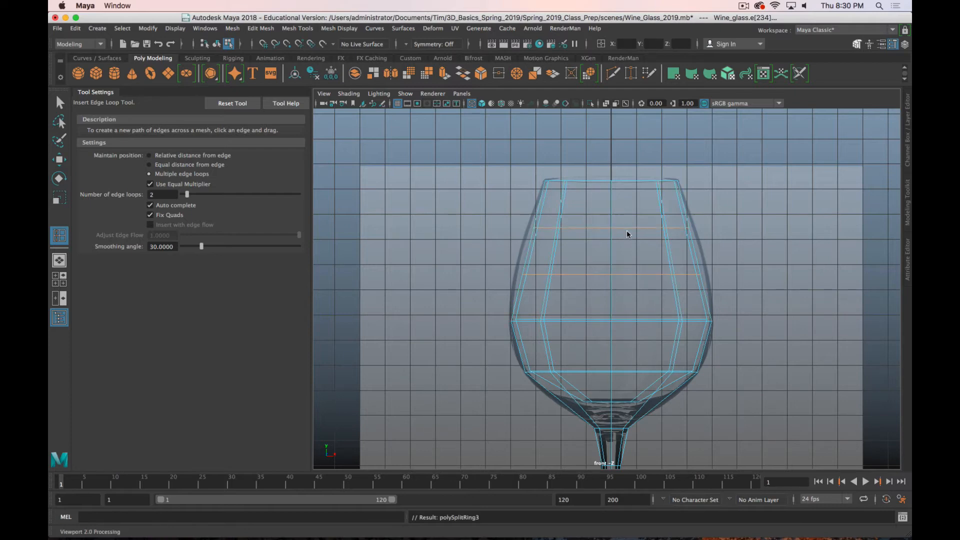
Try to scale the two new bowl loops up uniformly by about 1.07 in the front view, and undo the scaling.
key("r")
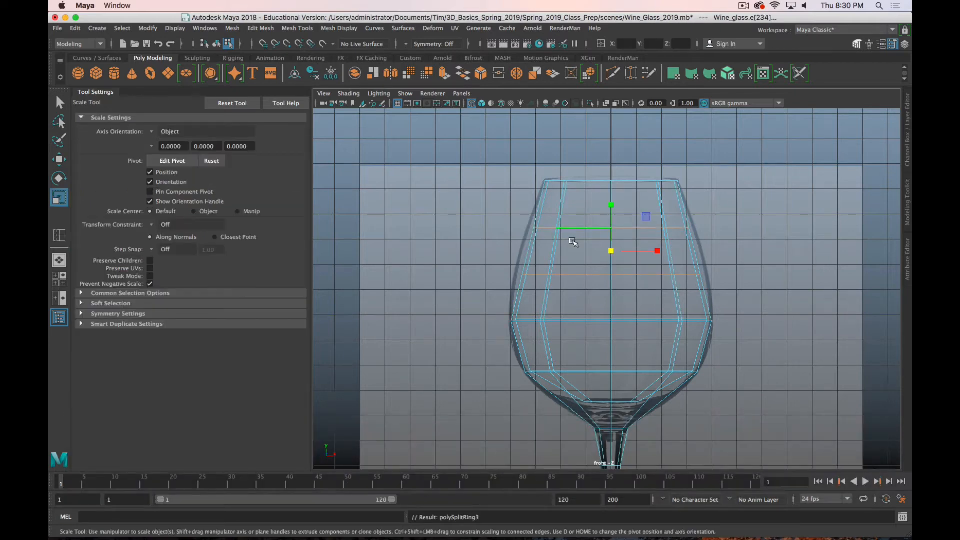
left_click(94, 93)
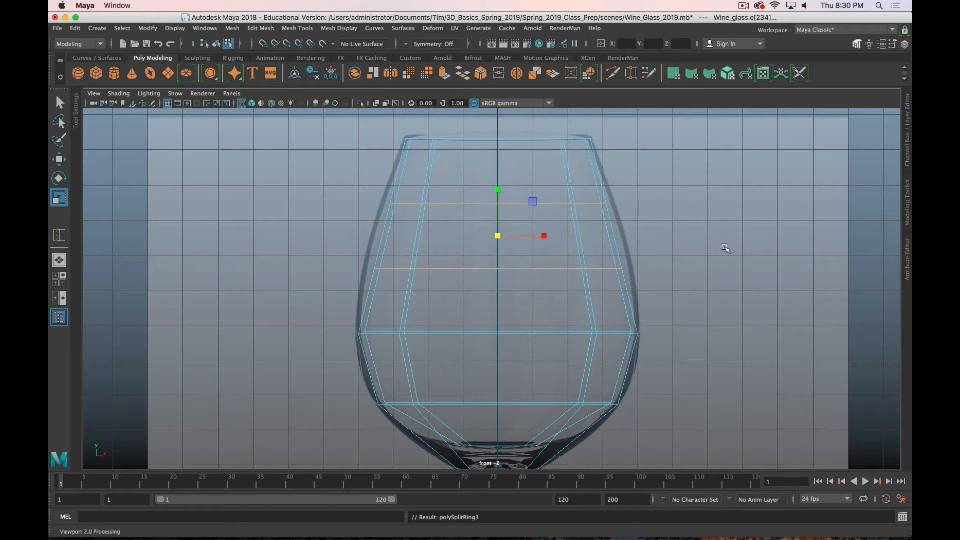
middle_click_drag(687, 250, 698, 271)
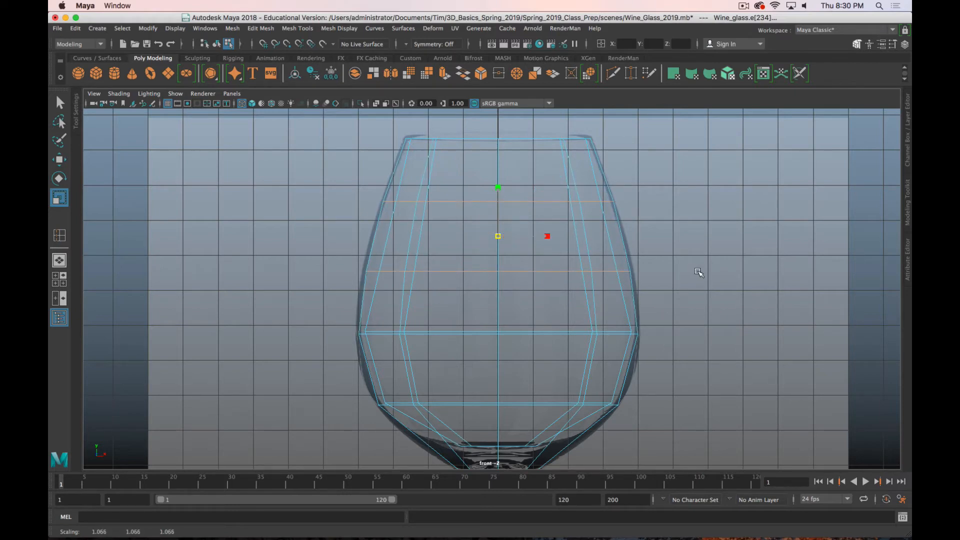
middle_click_drag(698, 273, 702, 272)
key("z")
Scale the two upper bowl loops outward in the horizontal plane only, using the perspective view, to match the reference bulge.
key("space")
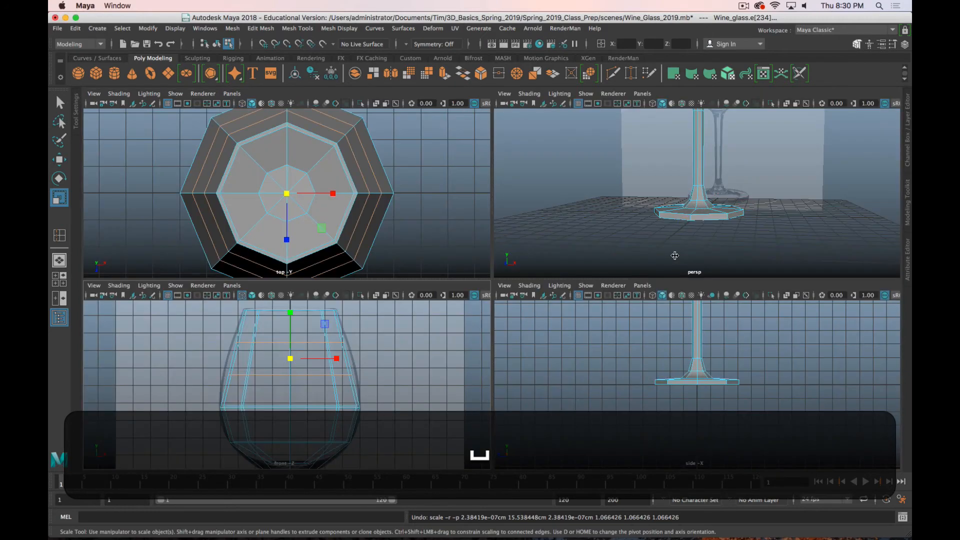
scroll(730, 223, "down", 5)
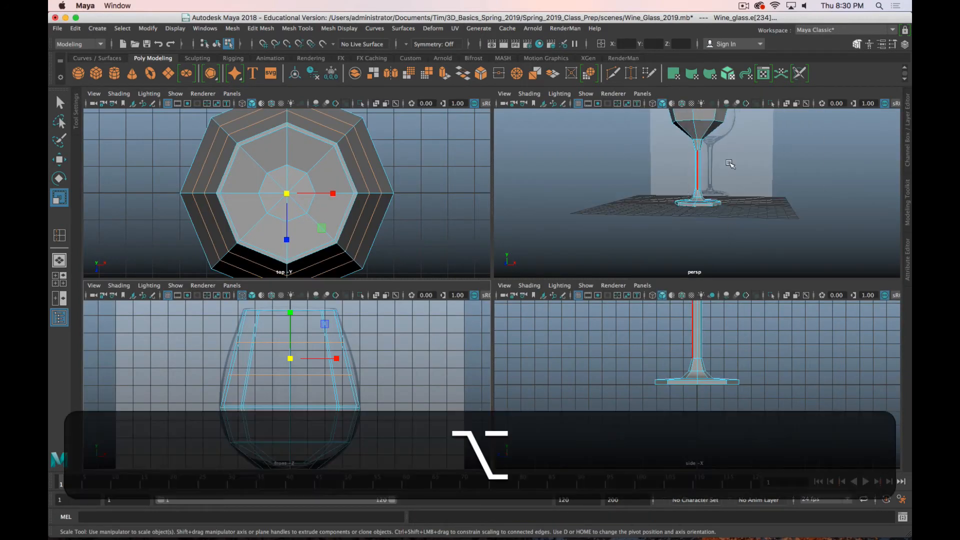
left_click_drag(729, 164, 754, 202, "alt")
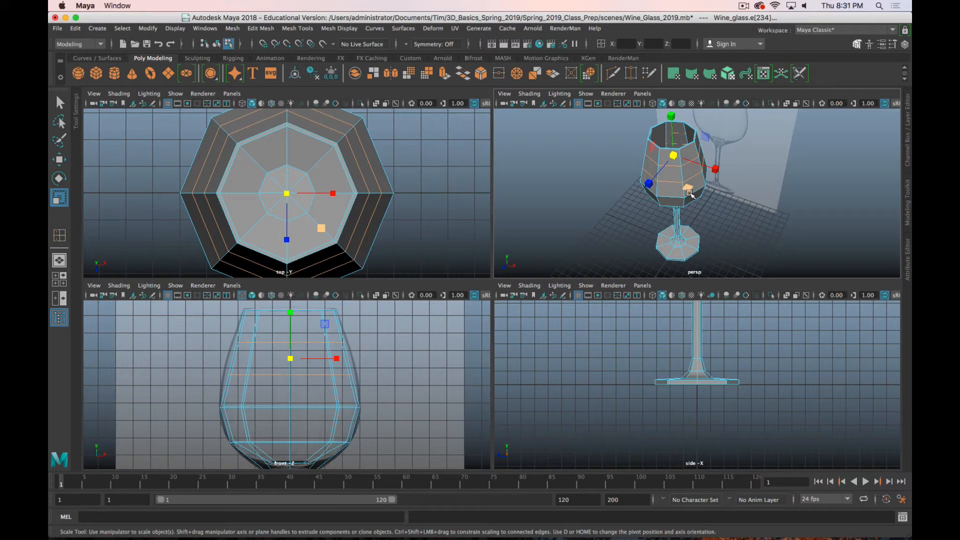
mouse_move(688, 189)
left_mouse_down()
mouse_move(679, 175)
mouse_move(736, 208)
mouse_move(645, 192)
mouse_move(675, 196)
left_mouse_up()
scroll(679, 200, "up", 3)
scroll(687, 214, "down", 6)
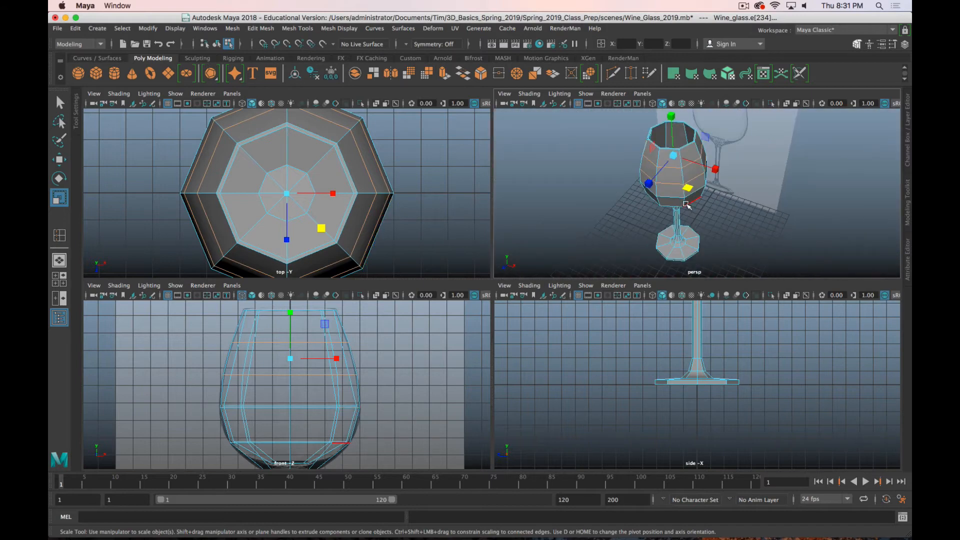
Examine the reshaped glass in perspective, and in the front view with shading and smooth mesh preview against the reference.
key("space")
left_click_drag(540, 243, 569, 263, "alt")
scroll(570, 263, "up", 6, "alt")
middle_click_drag(591, 249, 602, 321, "alt")
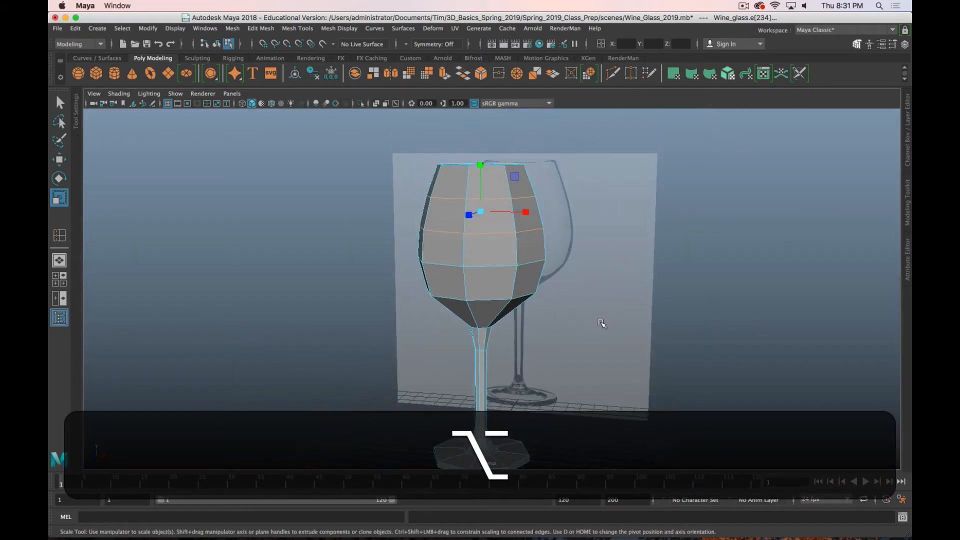
left_click_drag(602, 322, 569, 236, "alt")
key("space")
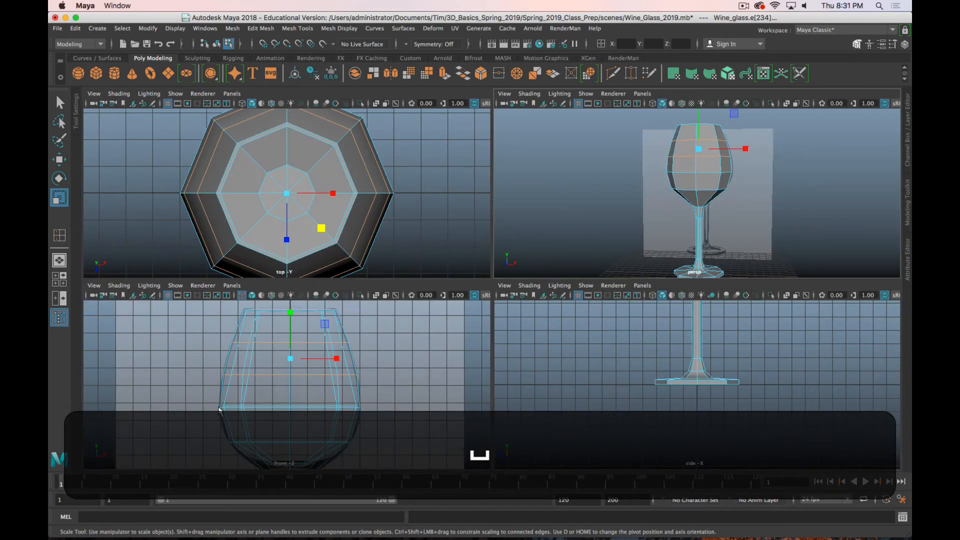
key("space")
scroll(471, 356, "up", 2)
scroll(472, 356, "down", 5)
middle_click_drag(534, 376, 532, 271, "alt")
key("5")
scroll(638, 317, "down", 3)
key("3")
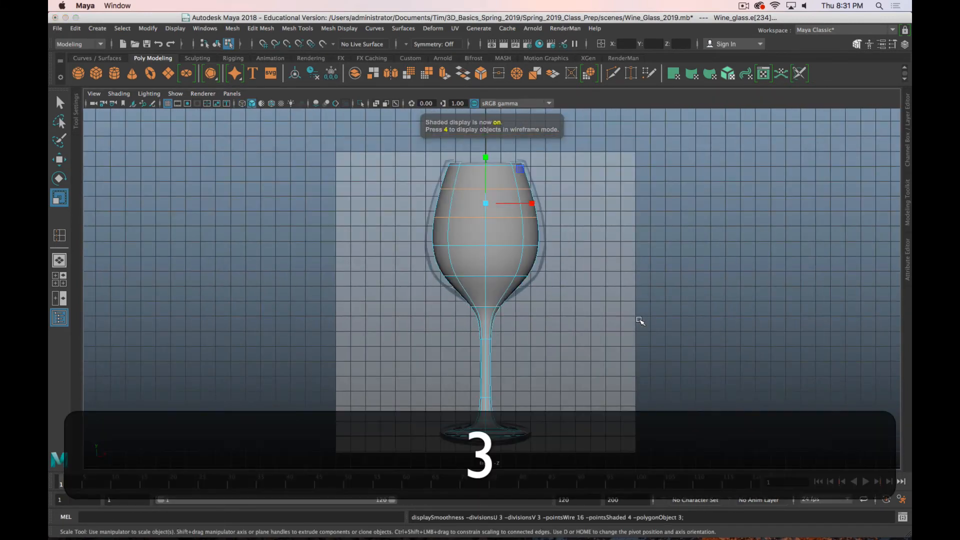
key("w")
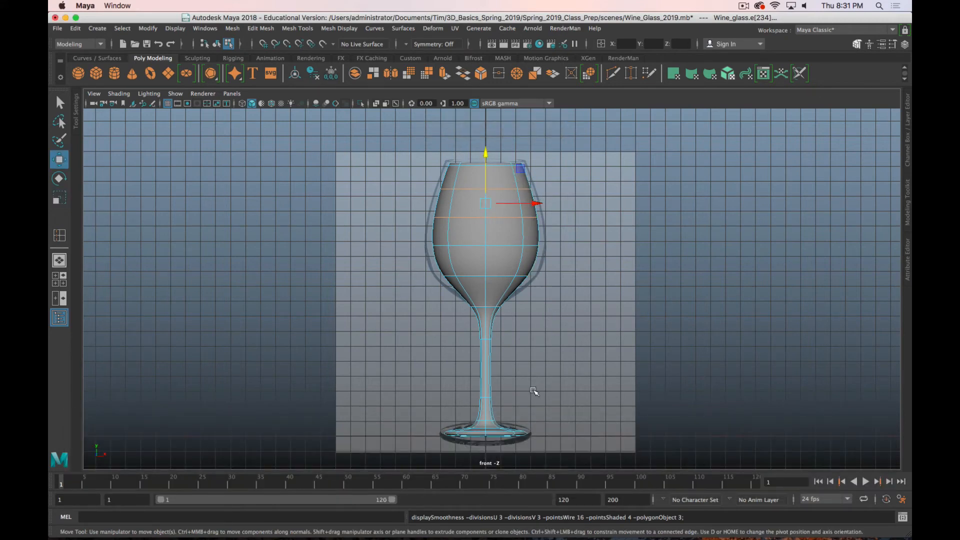
middle_click_drag(551, 387, 551, 312, "alt")
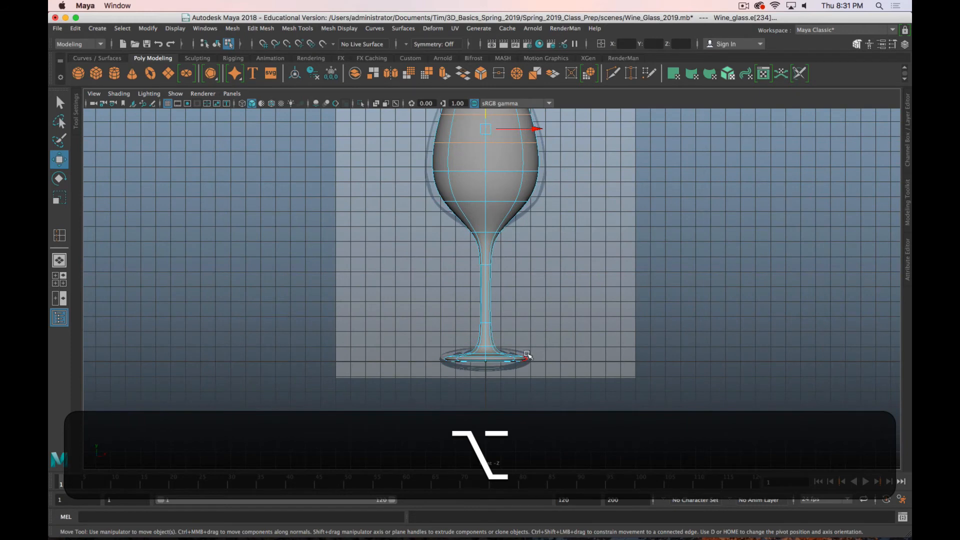
scroll(518, 357, "up", 3)
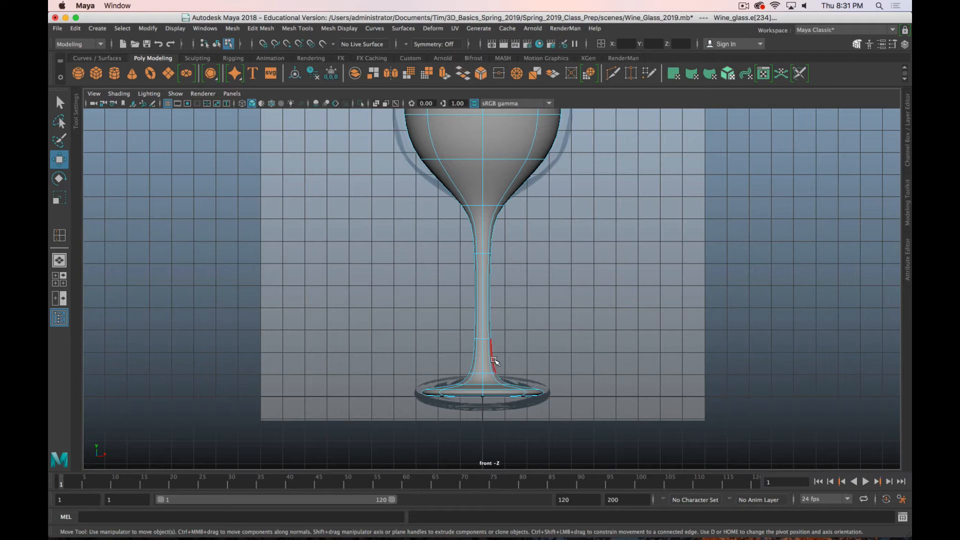
Compare the smoothed and unsmoothed display of the stem and foot, ending with the unsmoothed mesh.
key("3")
key("1")
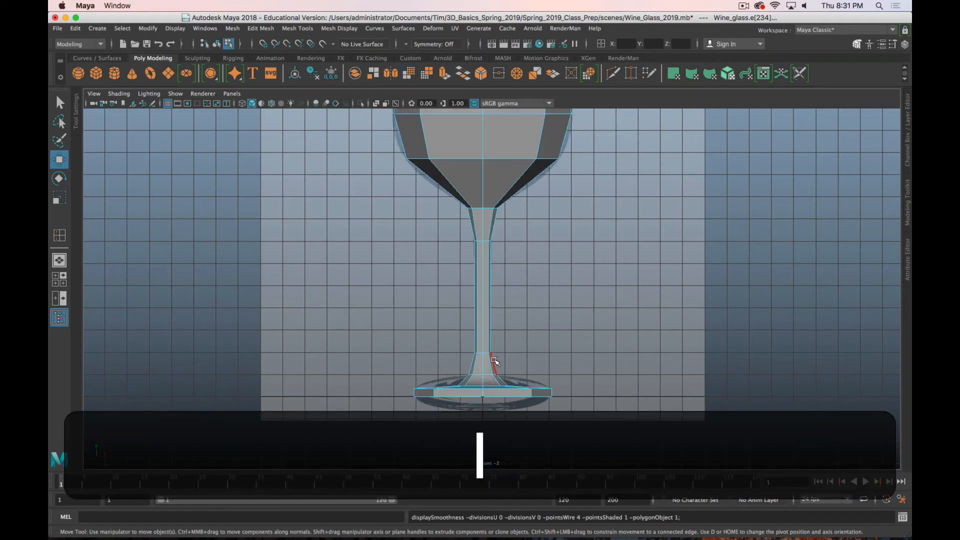
key("3")
key("1")
key("3")
key("1")
key("3")
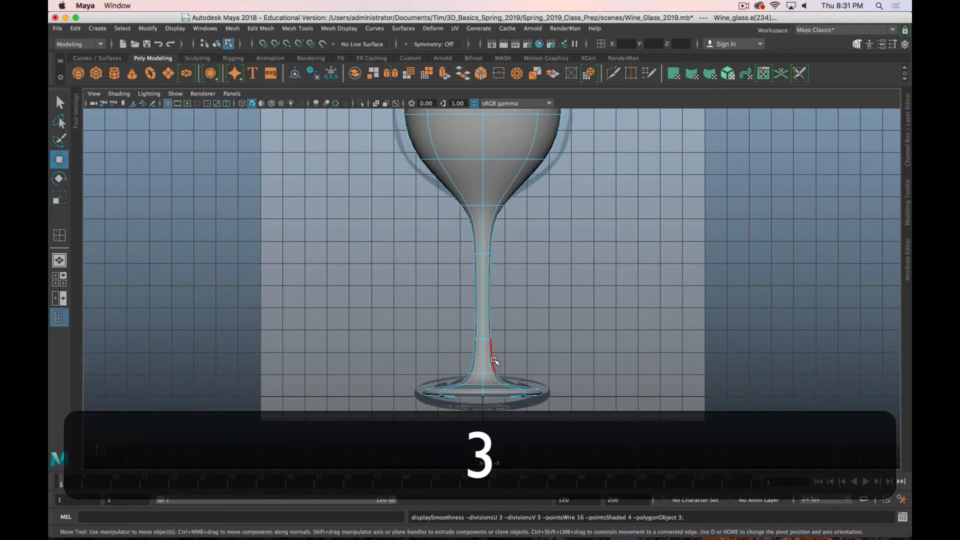
key("1")
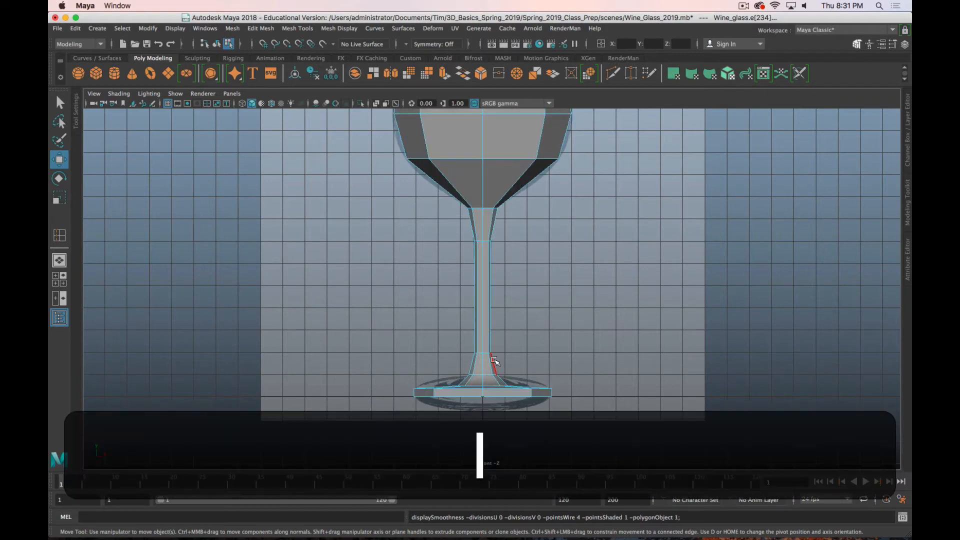
Set the Insert Edge Loop tool to equal distance from edge and insert a loop on the foot's upper surface, close to its outer rim.
middle_click_drag(585, 351, 584, 256, "alt")
left_click_drag(585, 265, 588, 314, "alt")
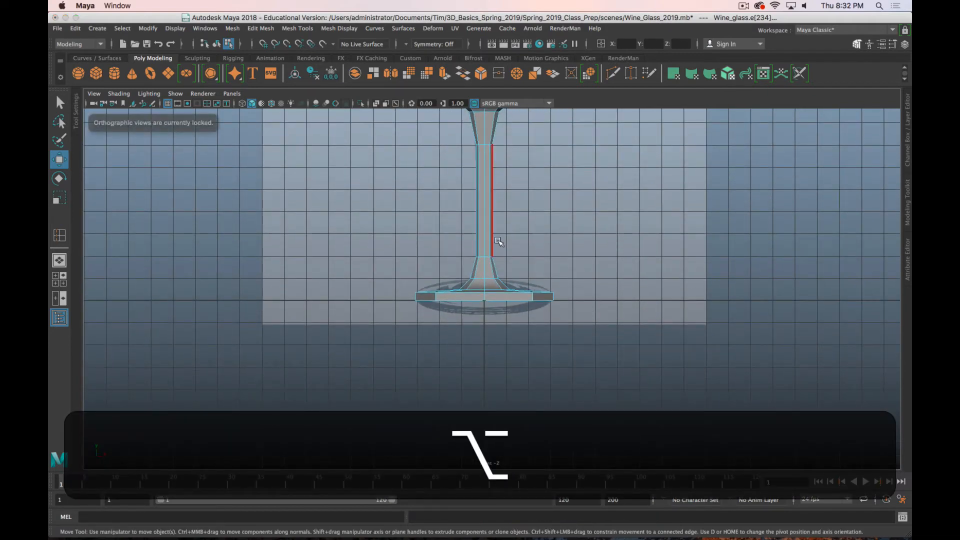
key("space")
key("space")
left_click_drag(718, 272, 482, 365, "alt")
right_click_drag(483, 366, 529, 353, "alt")
middle_click_drag(642, 392, 600, 318, "alt")
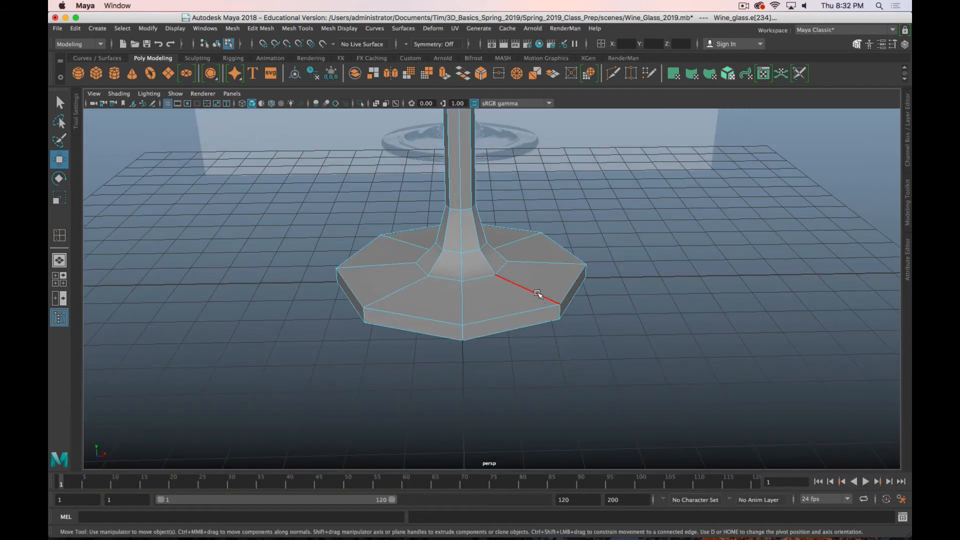
double_click(59, 235)
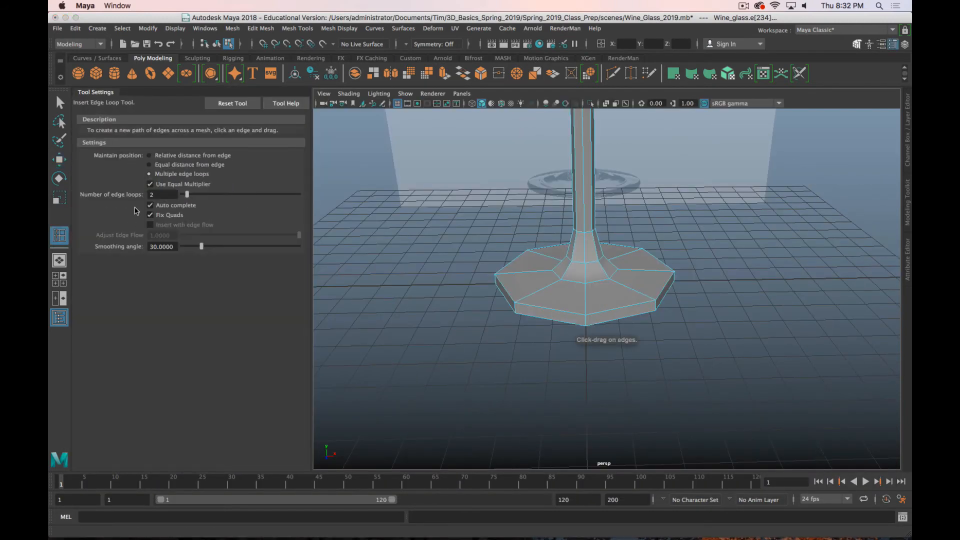
left_click(151, 165)
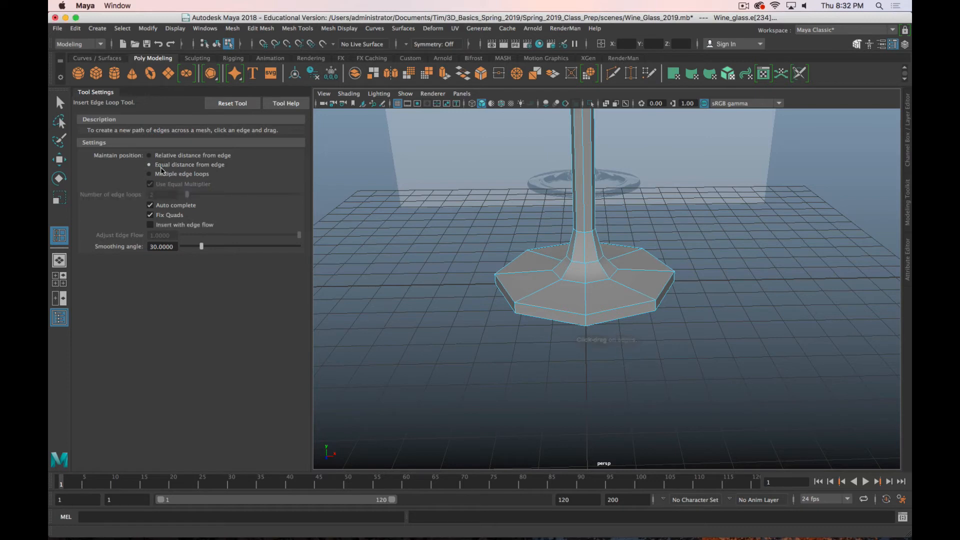
left_click(652, 300)
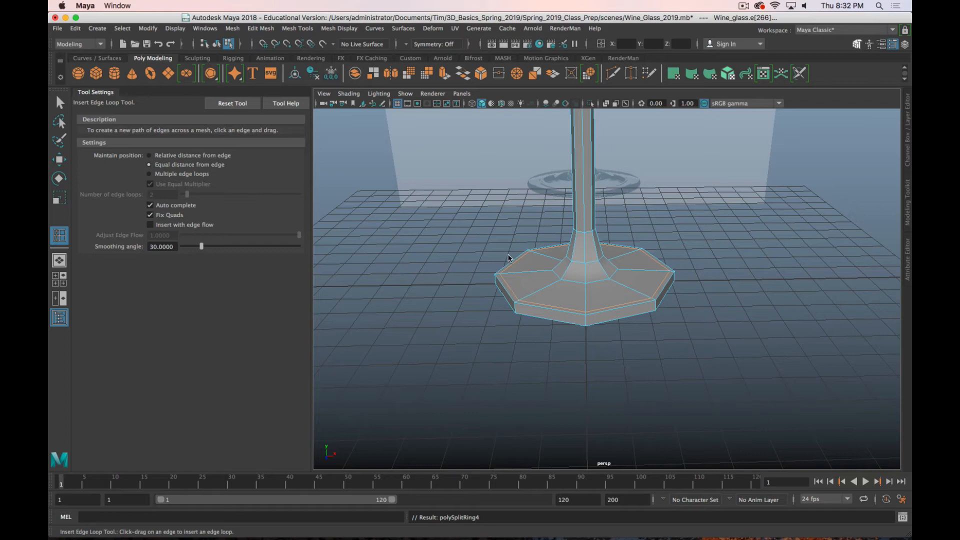
With smooth mesh preview on, insert edge loops near the upper and lower edges of the foot's side wall in the front view.
key("3")
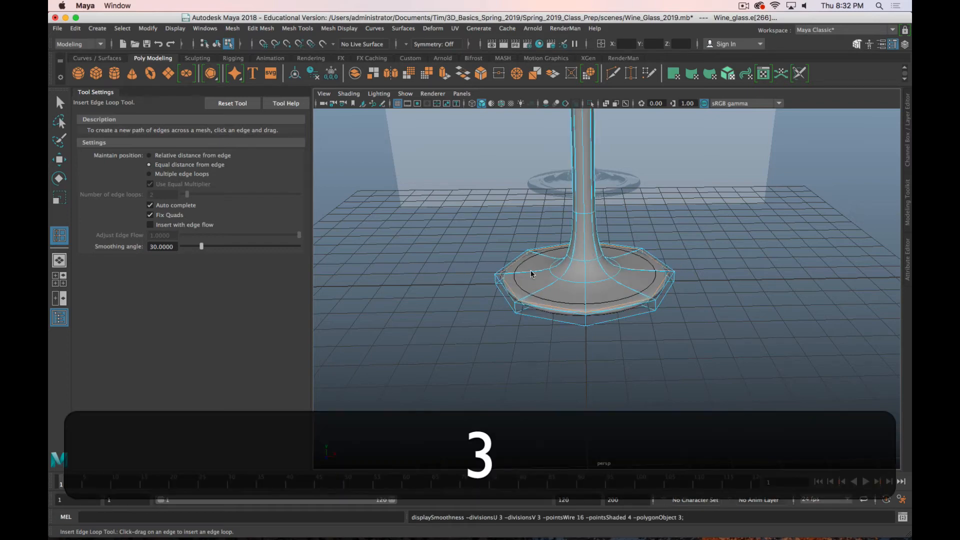
scroll(637, 294, "up", 5)
scroll(645, 359, "down", 2)
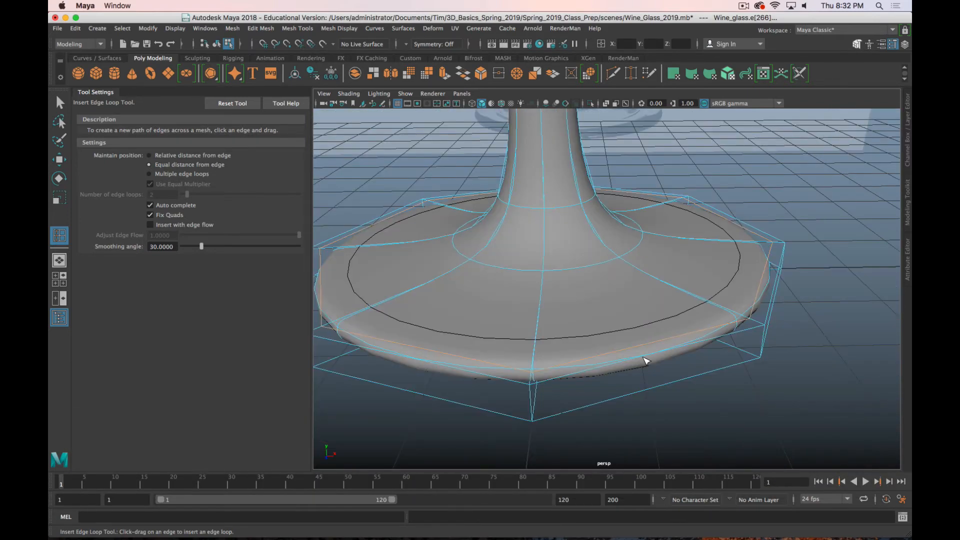
key("space")
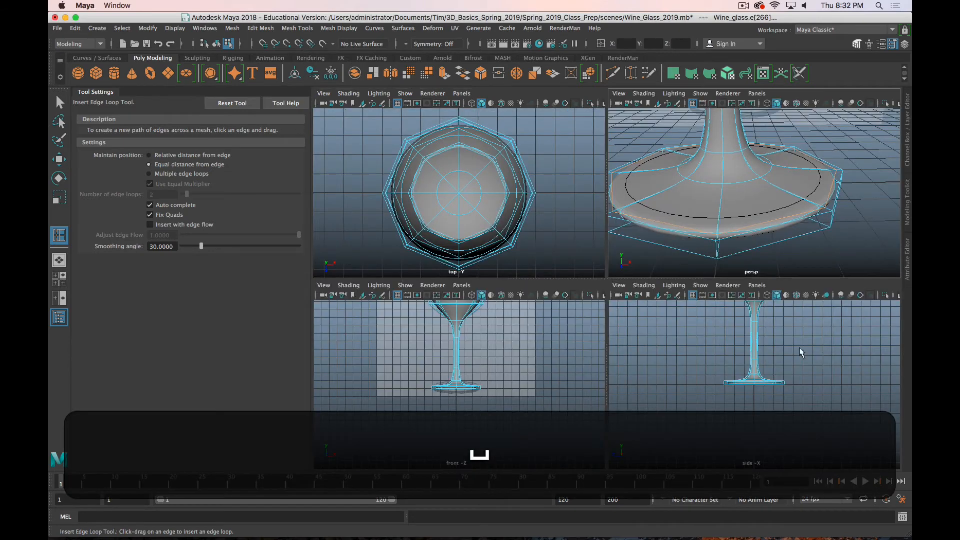
key("space")
key("space")
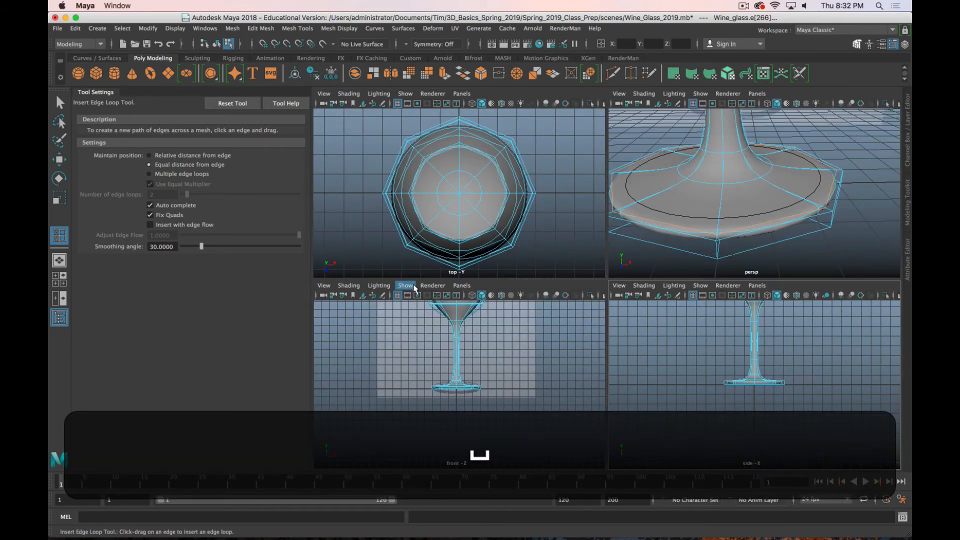
key("space")
scroll(583, 349, "up", 5)
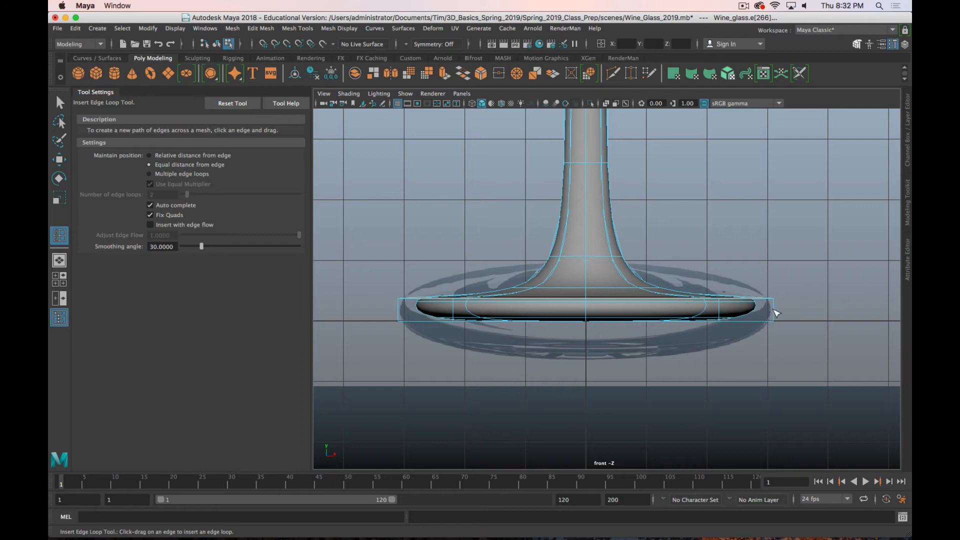
left_click_drag(775, 315, 776, 304)
scroll(773, 324, "up", 2)
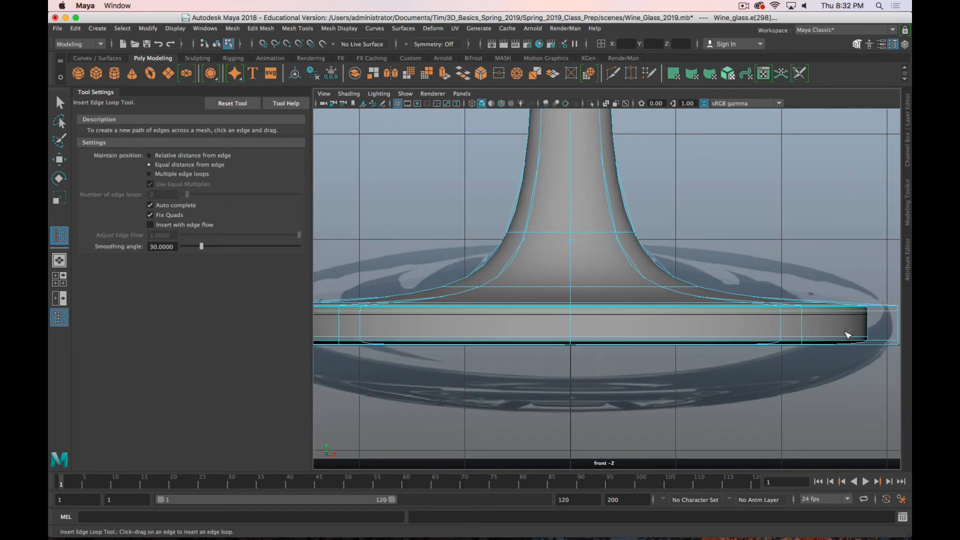
middle_click_drag(848, 334, 633, 295, "alt")
left_click_drag(682, 295, 660, 298, "alt")
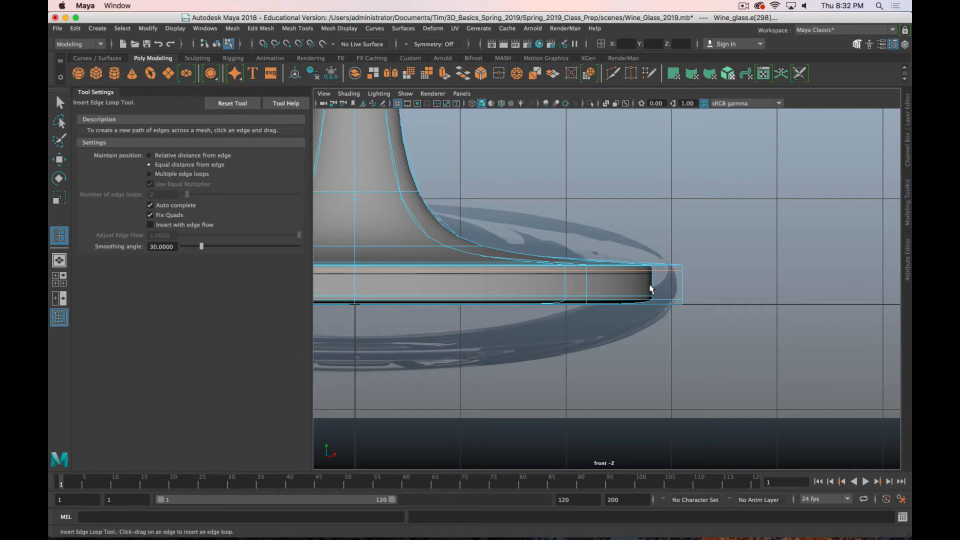
Return the glass to object mode in the perspective view and display it with smooth mesh preview.
key("space")
key("space")
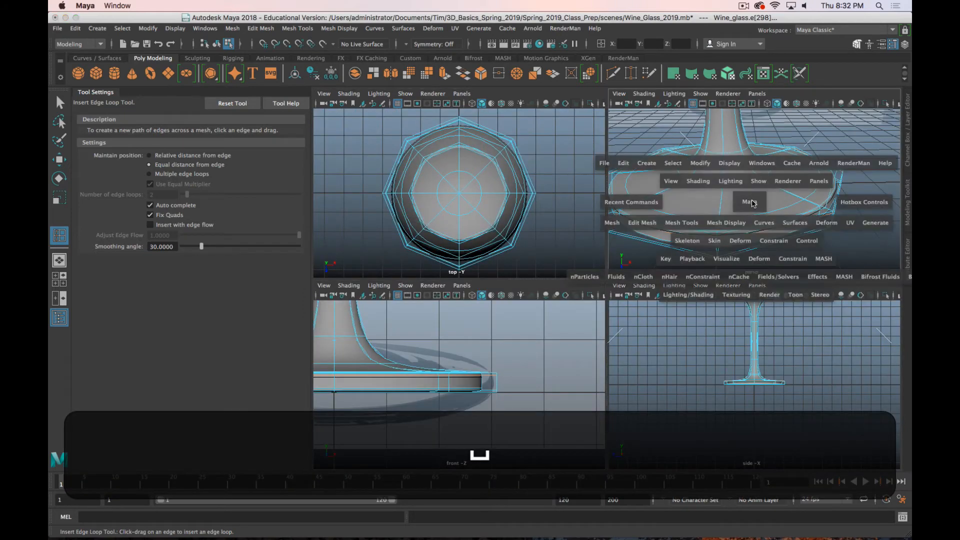
key("1")
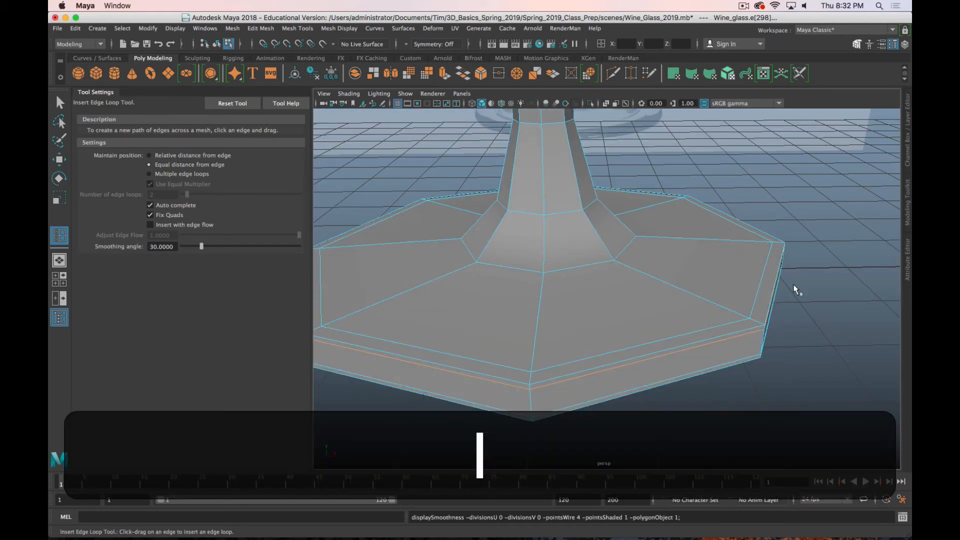
left_click(830, 300)
right_click_drag(718, 259, 755, 218)
key("q")
left_click(761, 294)
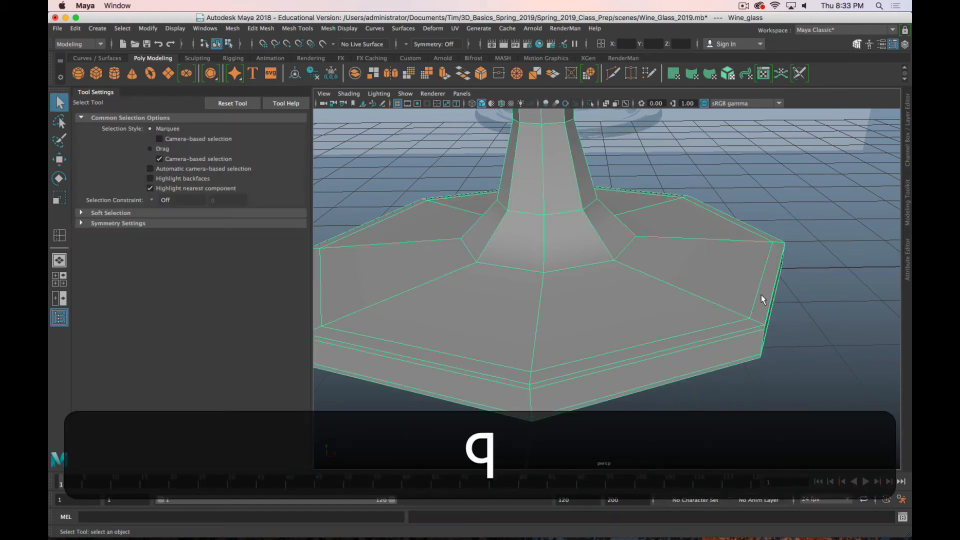
key("3")
Examine the foot and whole glass from several angles, and compare the bowl's rim with and without smooth mesh preview.
left_click(856, 353)
left_click_drag(857, 353, 689, 281, "alt")
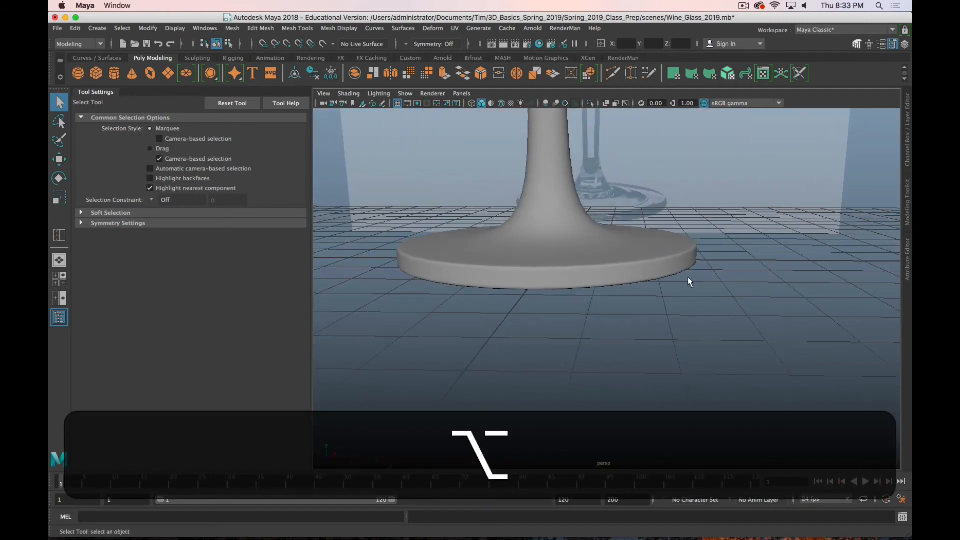
left_click_drag(643, 253, 646, 335, "alt")
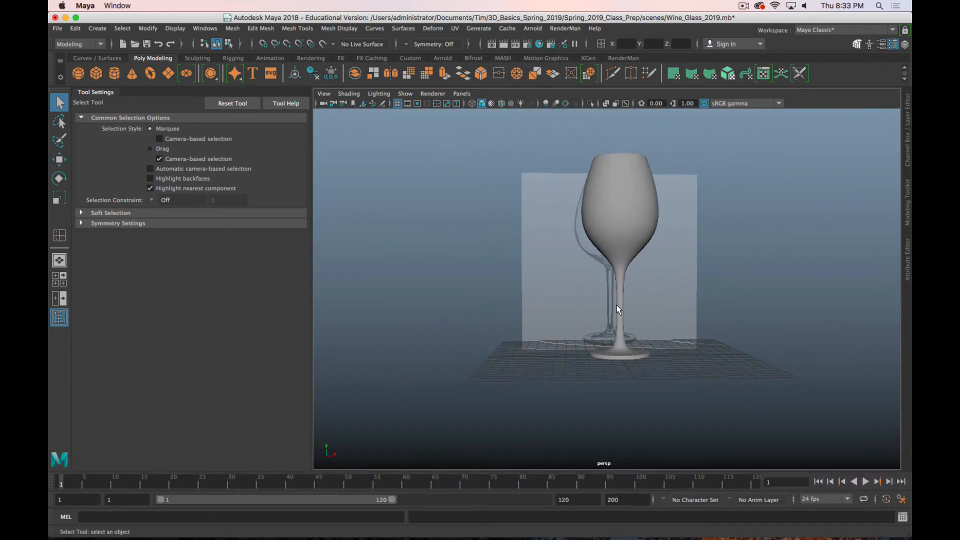
left_click_drag(631, 190, 609, 234, "alt")
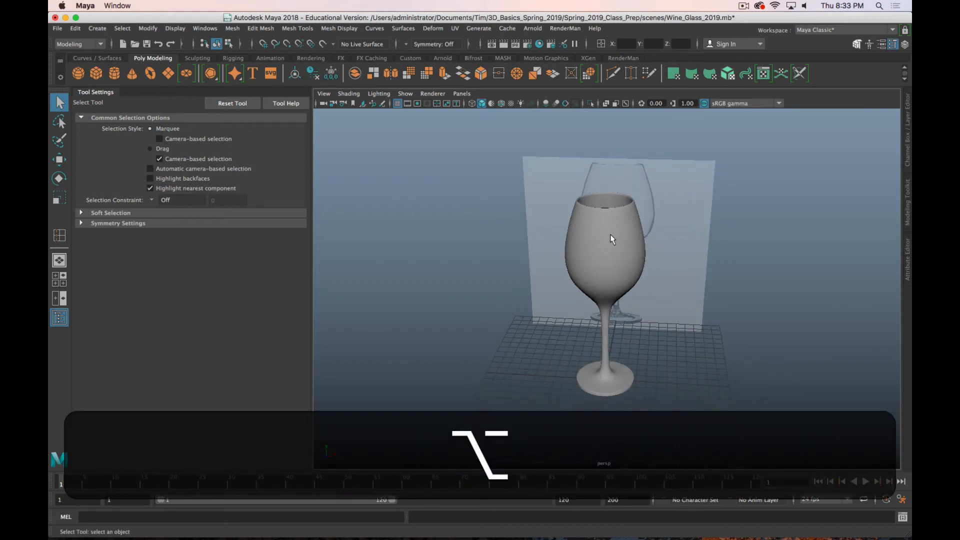
right_click_drag(610, 234, 656, 184, "alt")
middle_click_drag(655, 184, 625, 338, "alt")
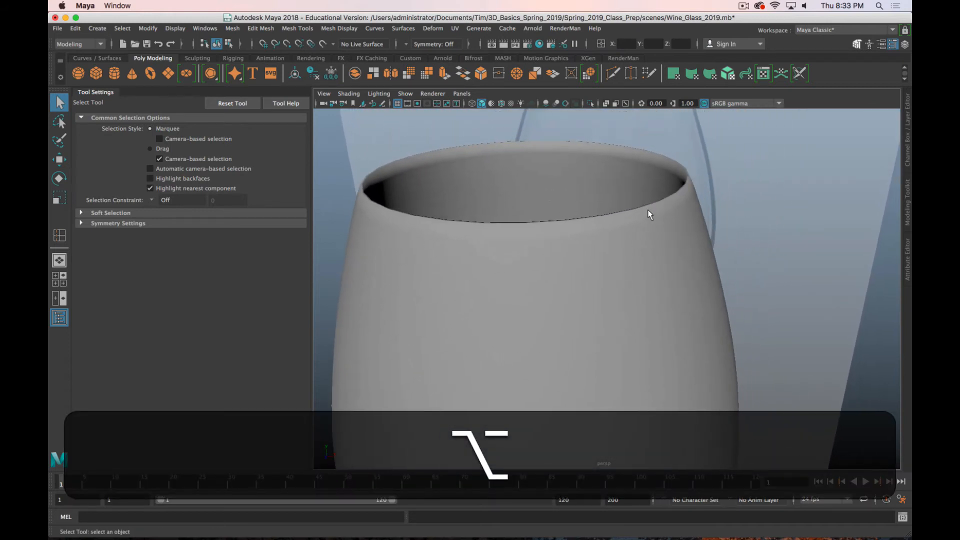
left_click(646, 209)
left_click_drag(670, 205, 677, 223, "alt")
key("1")
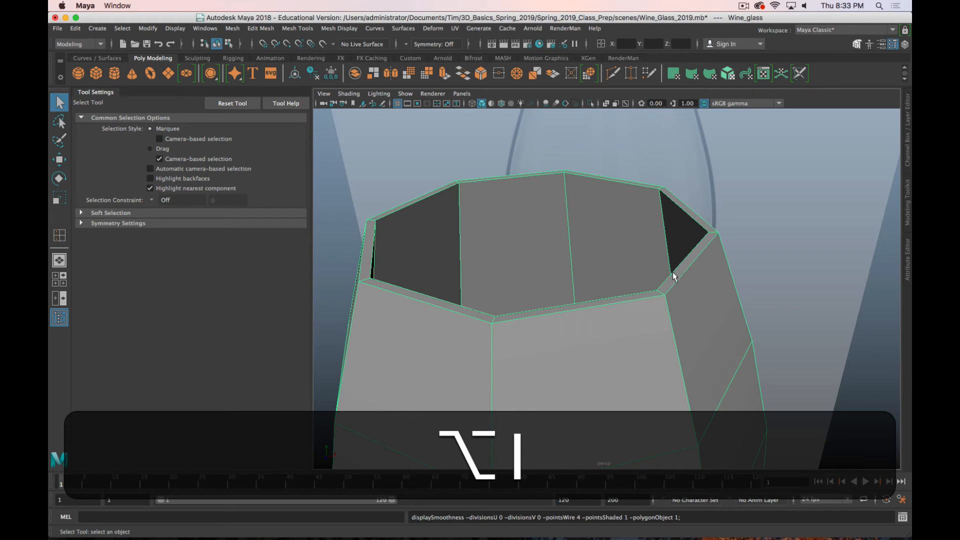
left_click_drag(672, 272, 688, 272, "alt")
middle_click_drag(785, 260, 663, 263, "alt")
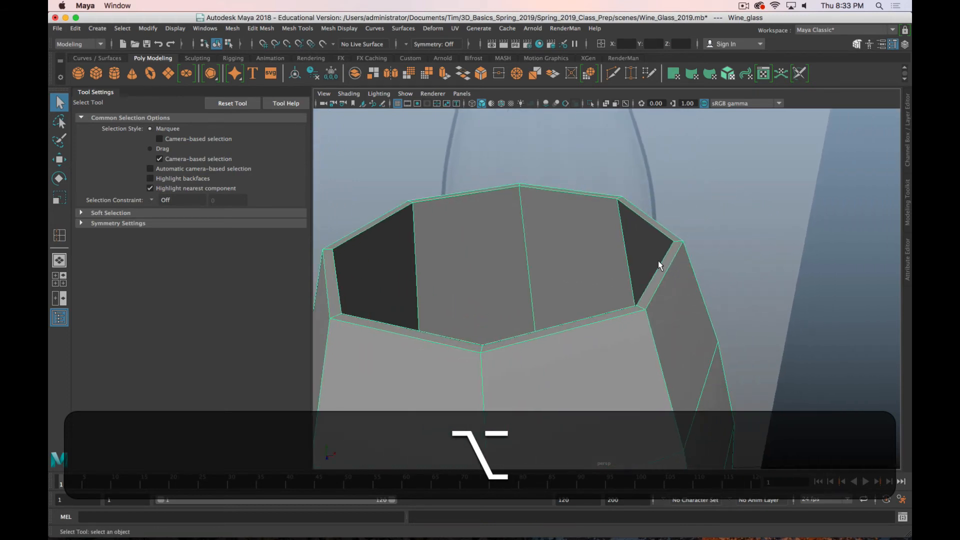
key("3")
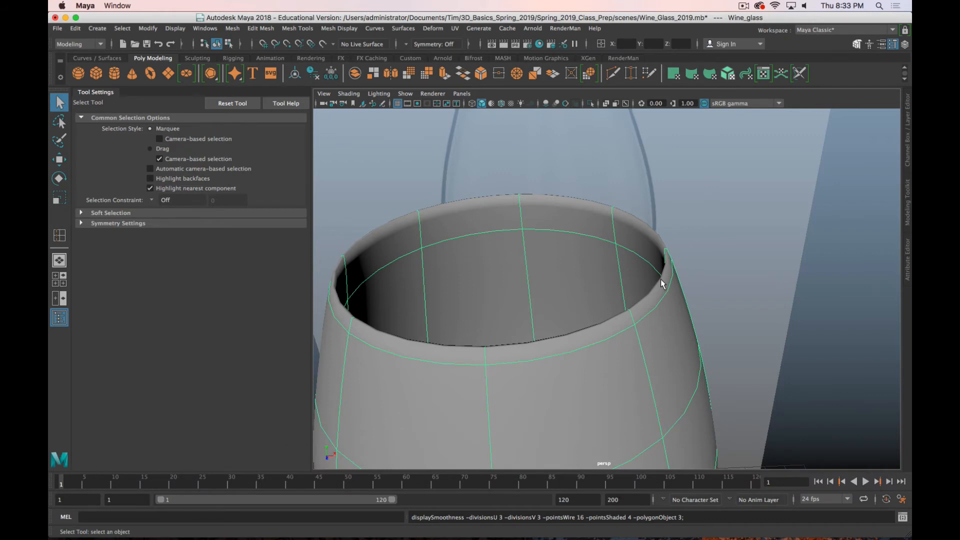
key("1")
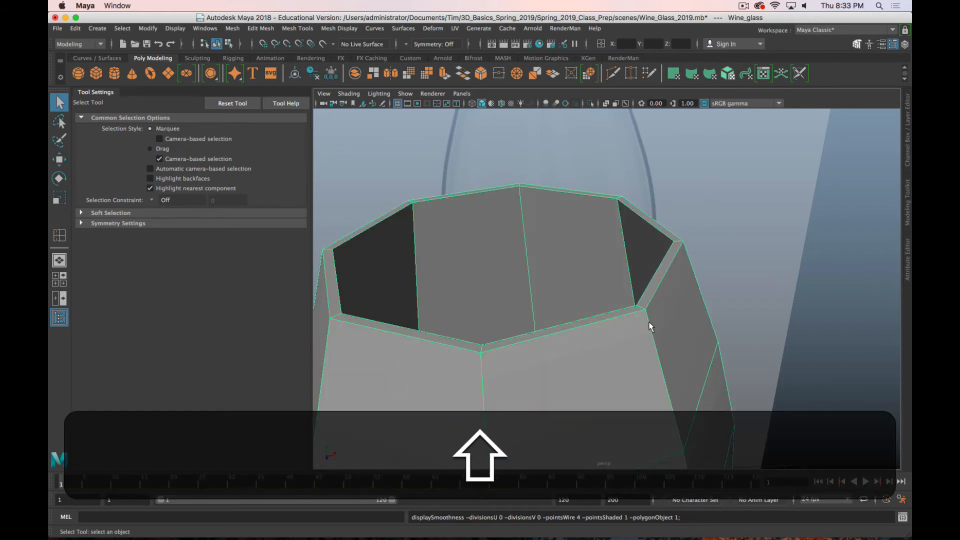
Insert equal-distance edge loops just below the bowl's rim, one around the outer wall and one around the inner wall.
right_click_drag(649, 276, 652, 204, "shift")
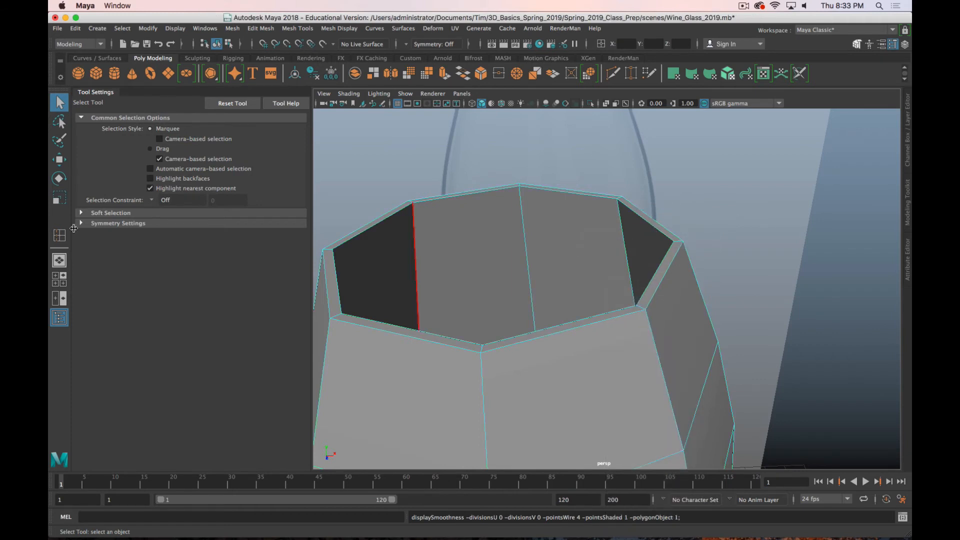
left_click(59, 233)
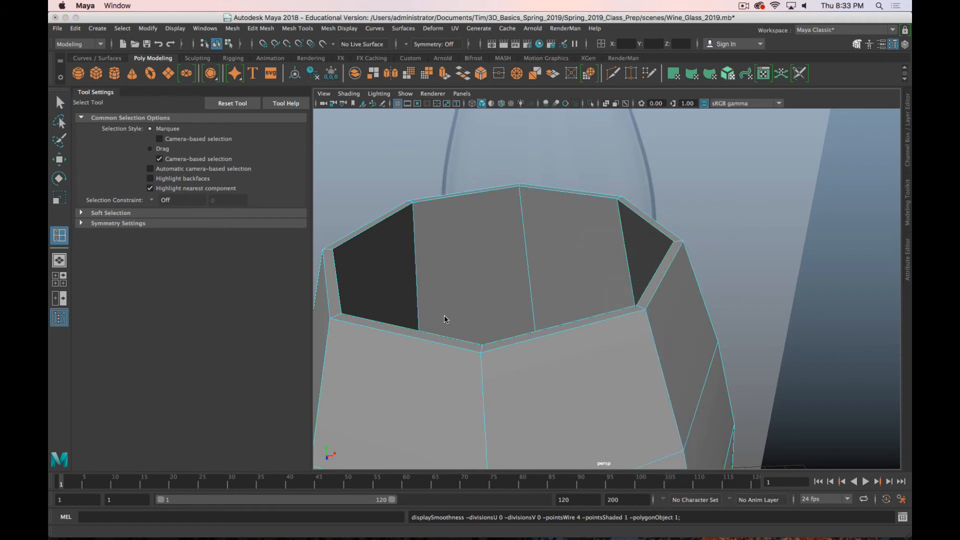
left_click(646, 315)
left_click_drag(588, 343, 612, 340, "alt")
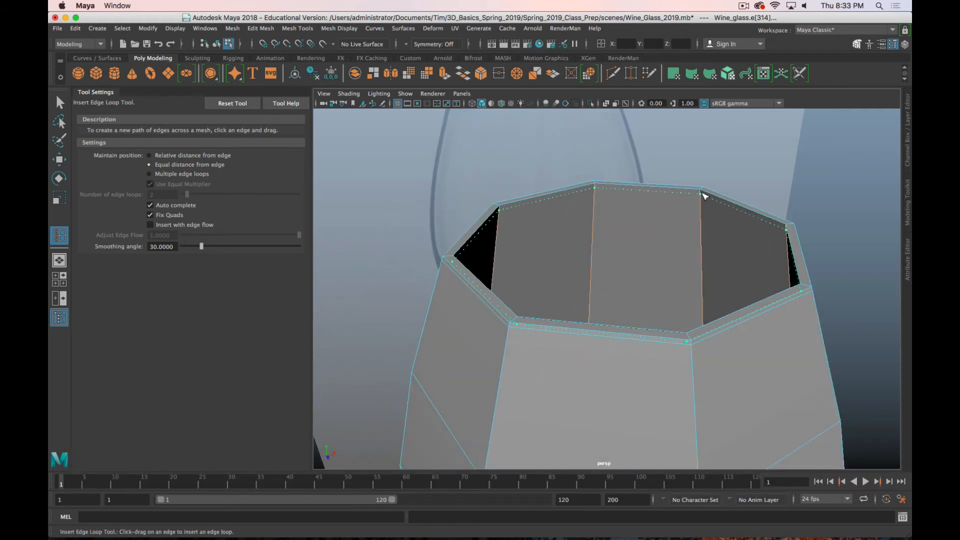
left_click(704, 195)
left_click_drag(704, 196, 697, 246, "alt")
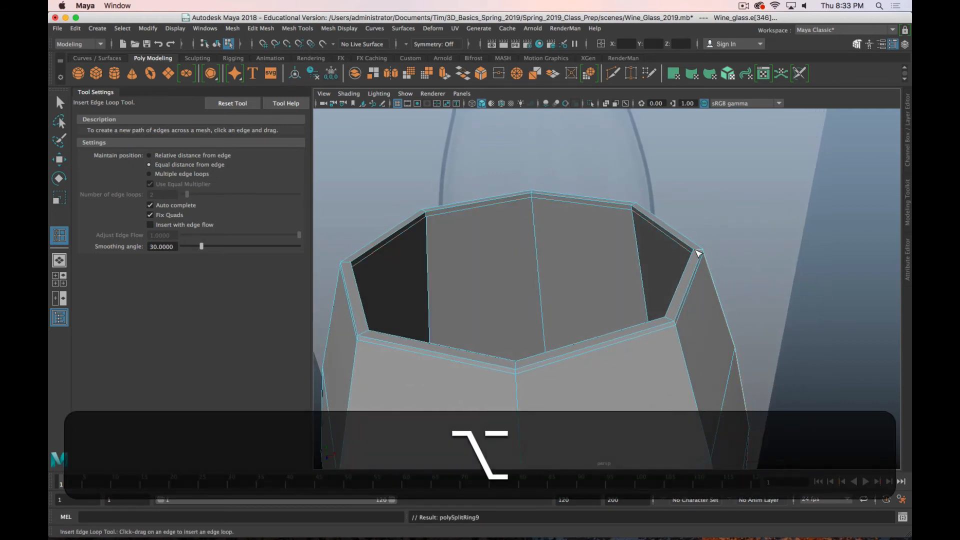
Undo the last rim loop, insert one along the middle of the rim's top face, and return to object mode with smooth mesh preview.
key("z")
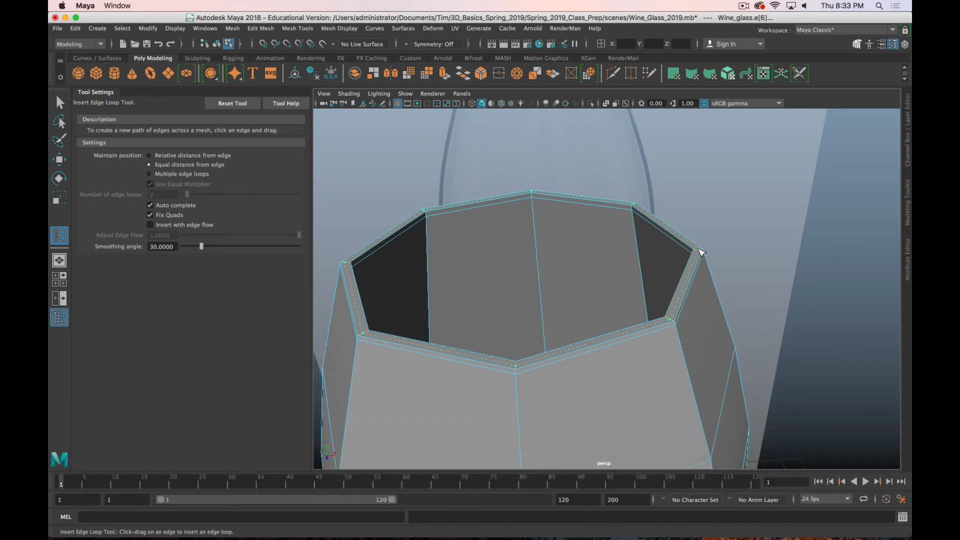
left_click(700, 251)
key("3")
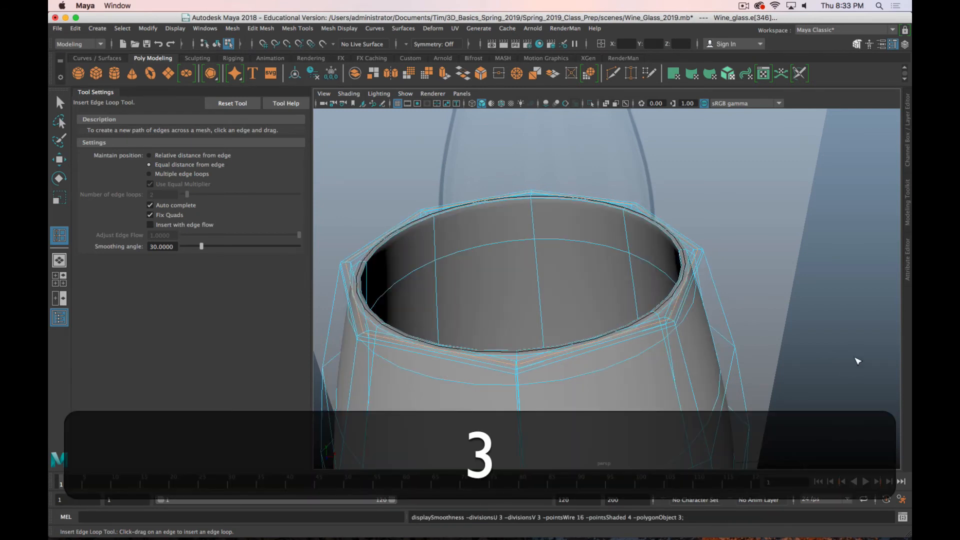
key("q")
right_click_drag(685, 233, 754, 201)
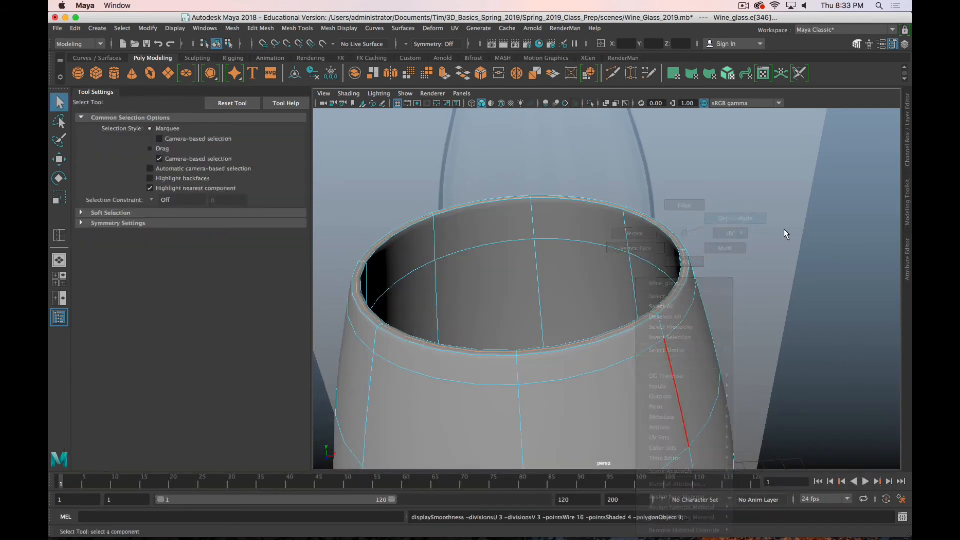
left_click(761, 350)
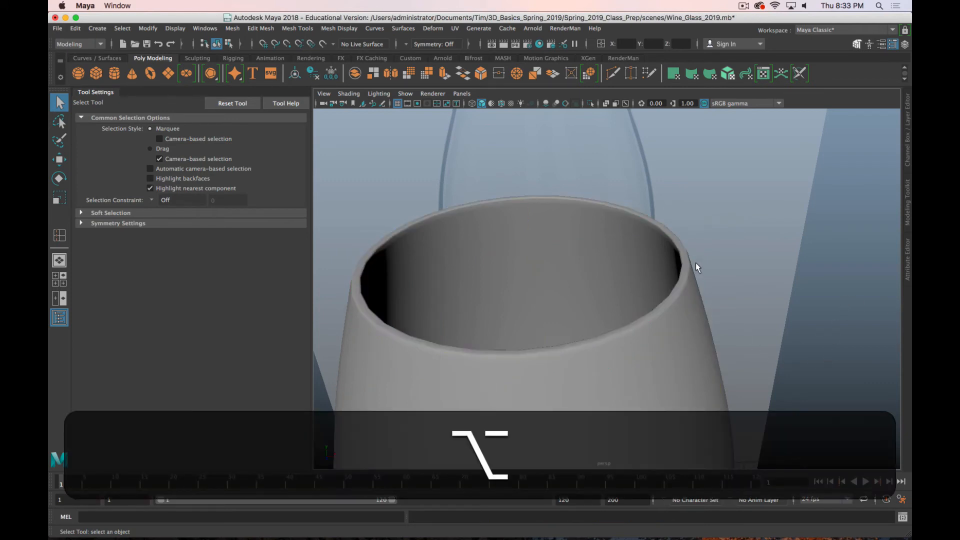
Examine the complete smoothed wine glass beside the reference image in the perspective view.
scroll(662, 280, "down", 10)
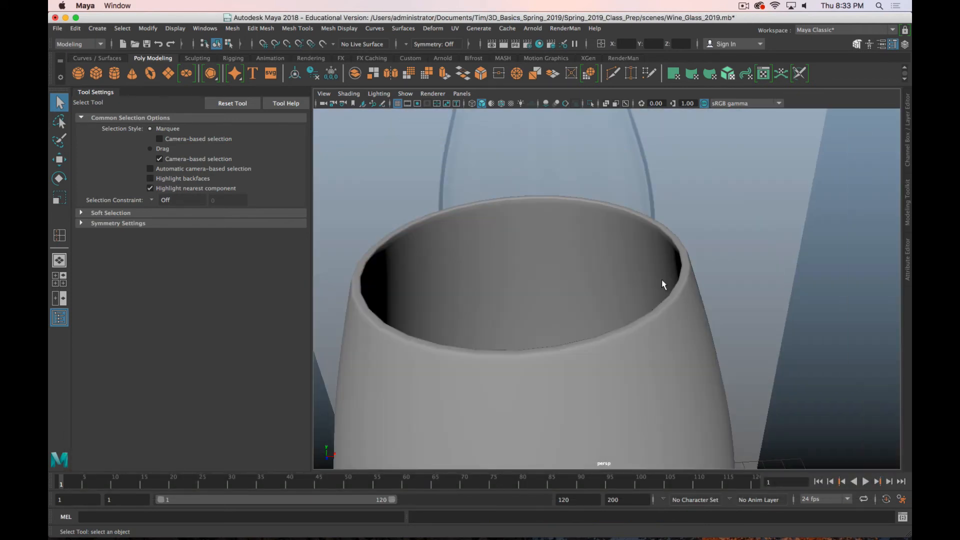
left_click_drag(604, 369, 620, 296, "alt")
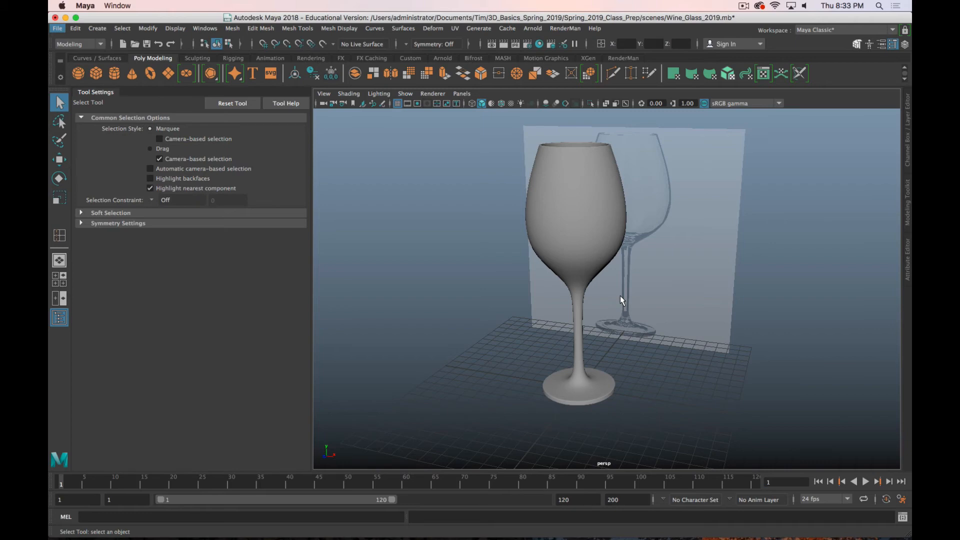
scroll(475, 239, "up", 5)
scroll(482, 234, "down", 10)
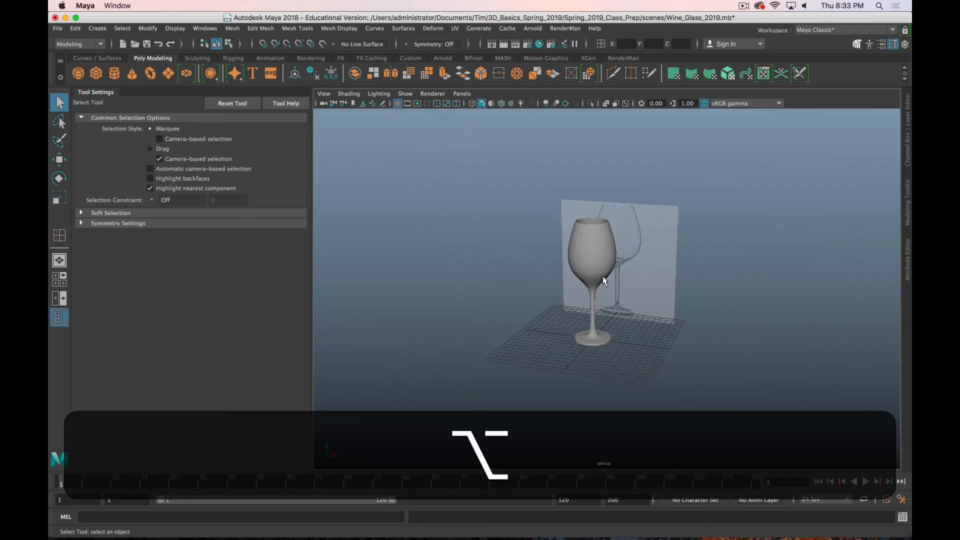
middle_click_drag(602, 276, 553, 254, "alt")
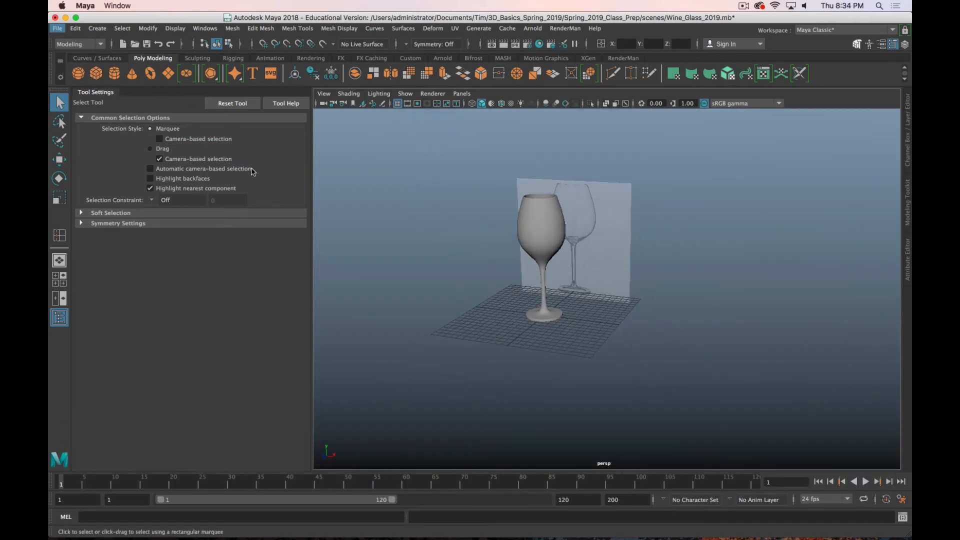
Create a polygon cube and move it along the X axis to a clear spot beside the wine glass, in shaded display.
left_click(95, 74)
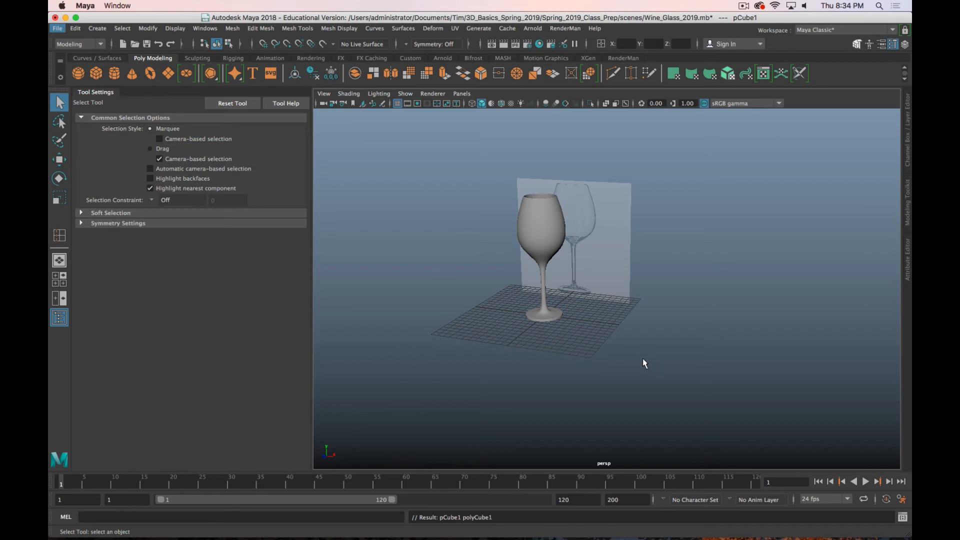
left_click(96, 74)
key("4")
key("z")
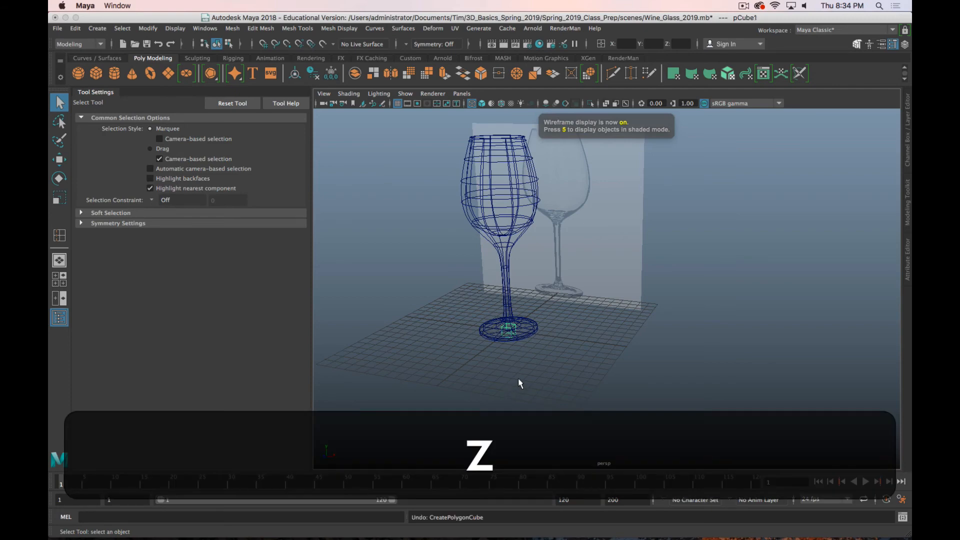
key("w")
left_click_drag(540, 337, 599, 340)
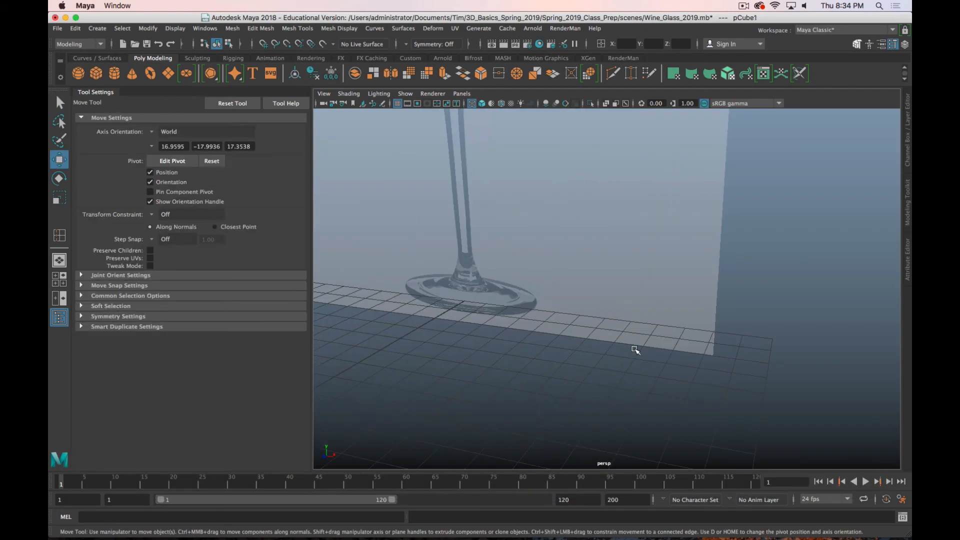
middle_click_drag(609, 406, 597, 332, "alt")
key("5")
mouse_move(504, 336)
middle_mouse_down("alt")
mouse_move(532, 270)
mouse_move(598, 278)
middle_mouse_up("alt")
Compare the plain cube with and without smooth mesh preview.
key("3")
scroll(553, 281, "up", 5)
scroll(553, 281, "down", 5)
key("1")
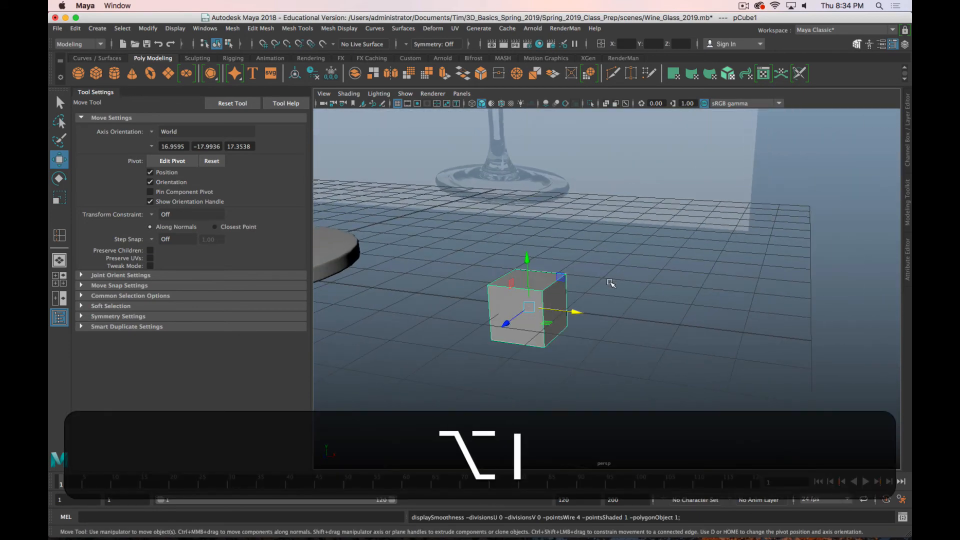
Insert an equal-distance edge loop on the cube close to the side facing away from the wine glass.
scroll(570, 290, "up", 5)
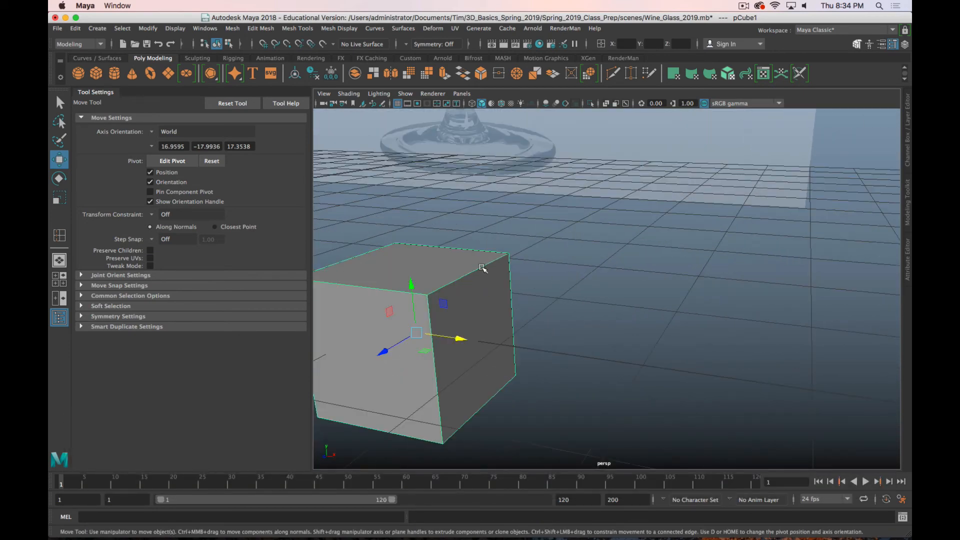
right_click_drag(481, 268, 480, 279)
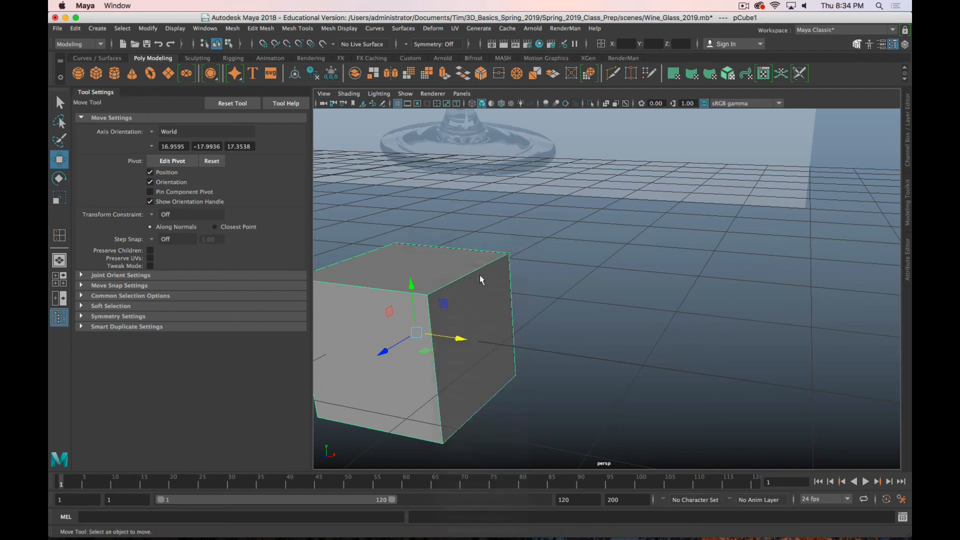
left_click(60, 235)
middle_click_drag(425, 284, 595, 242, "alt")
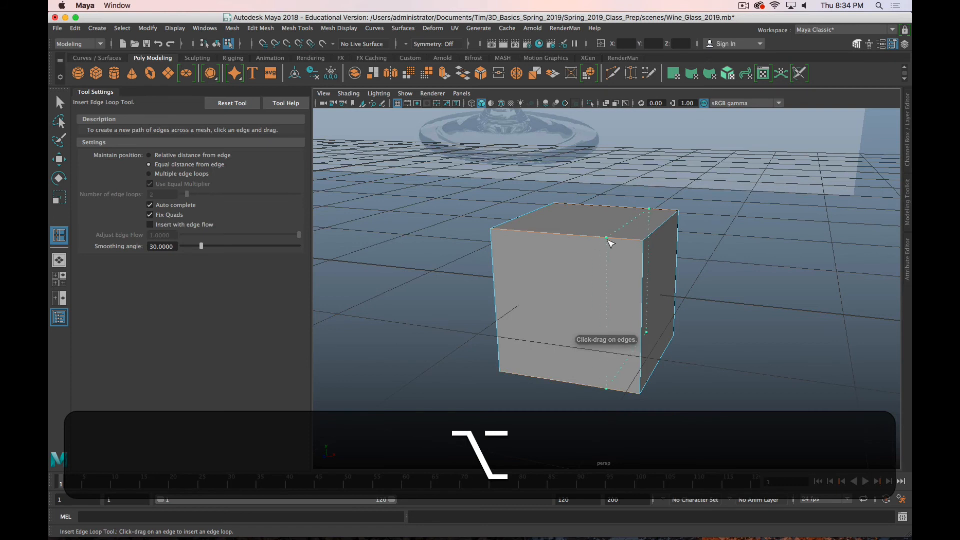
left_click(623, 242)
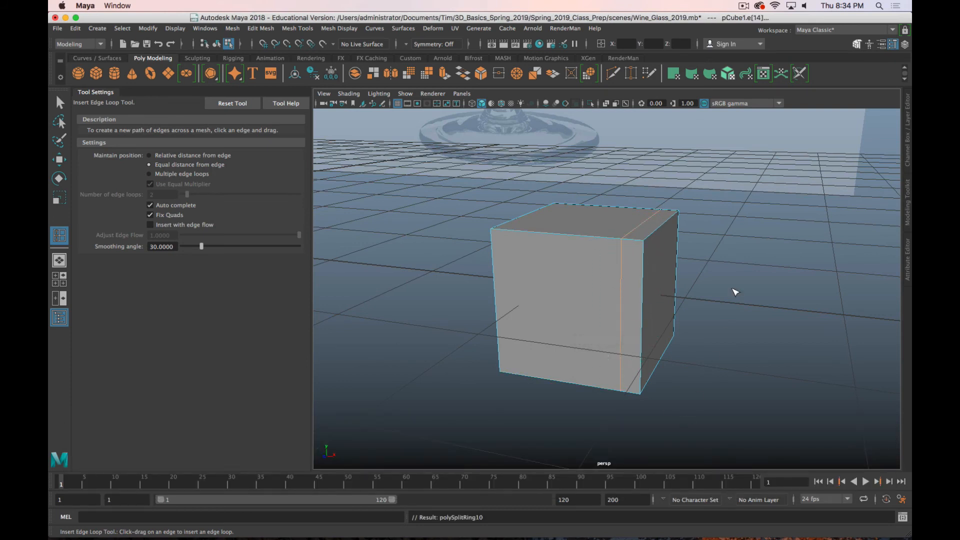
Examine how the single edge loop shapes the cube in smooth mesh preview, and return to the unsmoothed display.
key("3")
key("q")
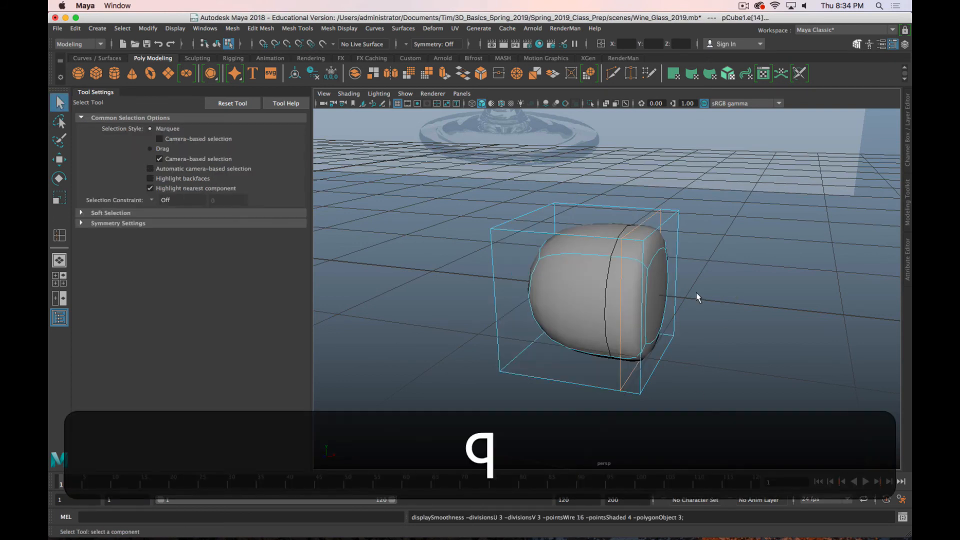
key("w")
left_click_drag(754, 281, 772, 305, "alt")
key("e")
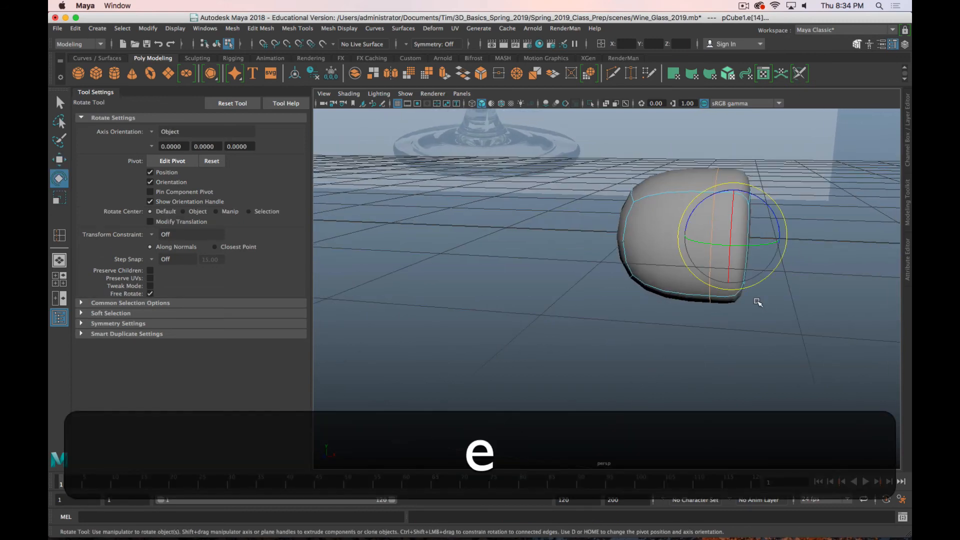
key("q")
key("1")
left_click_drag(760, 306, 735, 295, "alt")
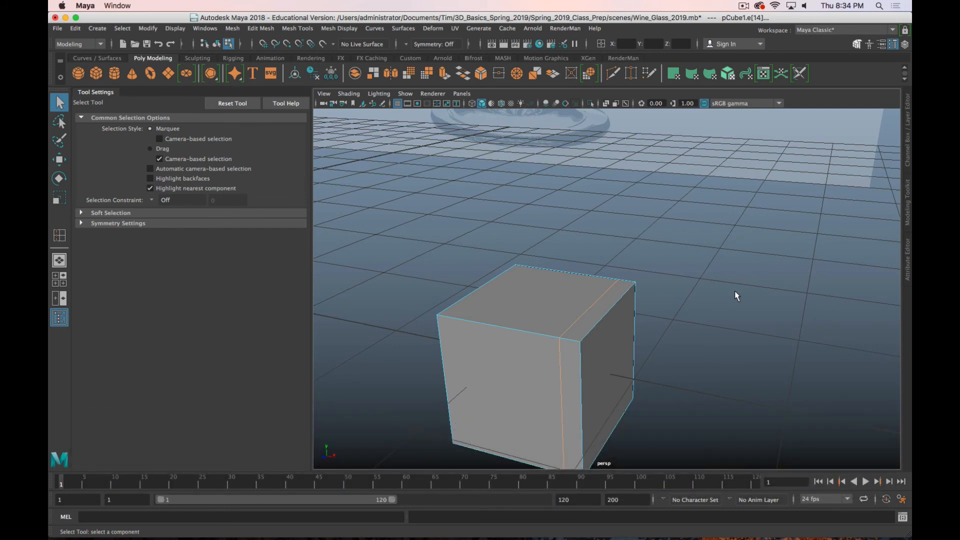
Insert a second equal-distance edge loop close to the cube's opposite side, nearest the wine glass.
middle_click_drag(575, 327, 614, 309, "alt")
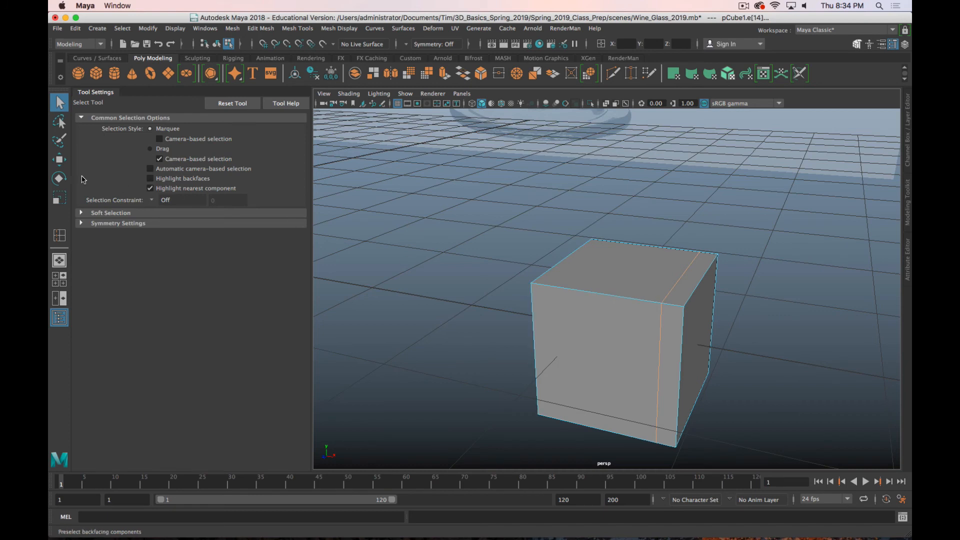
left_click(551, 289)
left_click(59, 235)
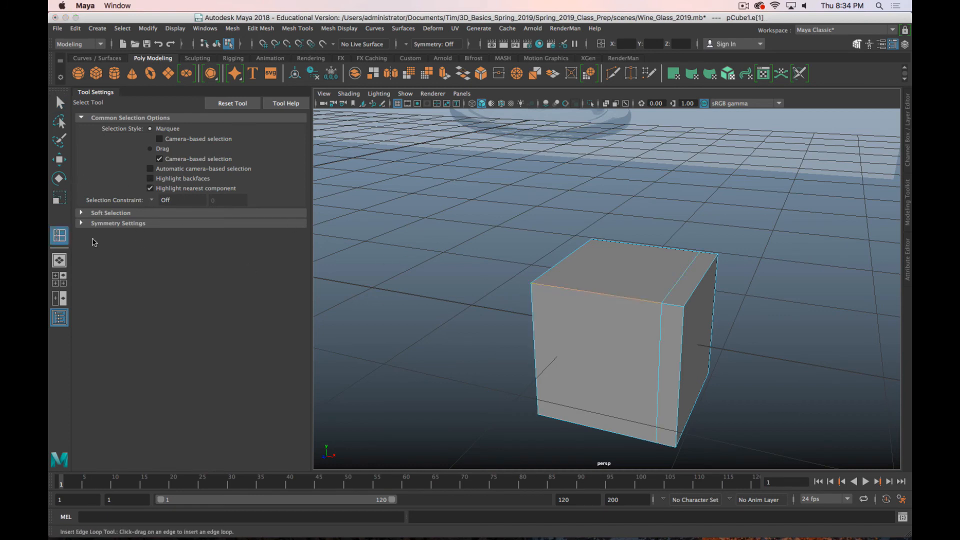
left_click(535, 289)
Examine the cube with both side loops in smooth mesh preview, up close and from a distance, and return to the unsmoothed display.
key("3")
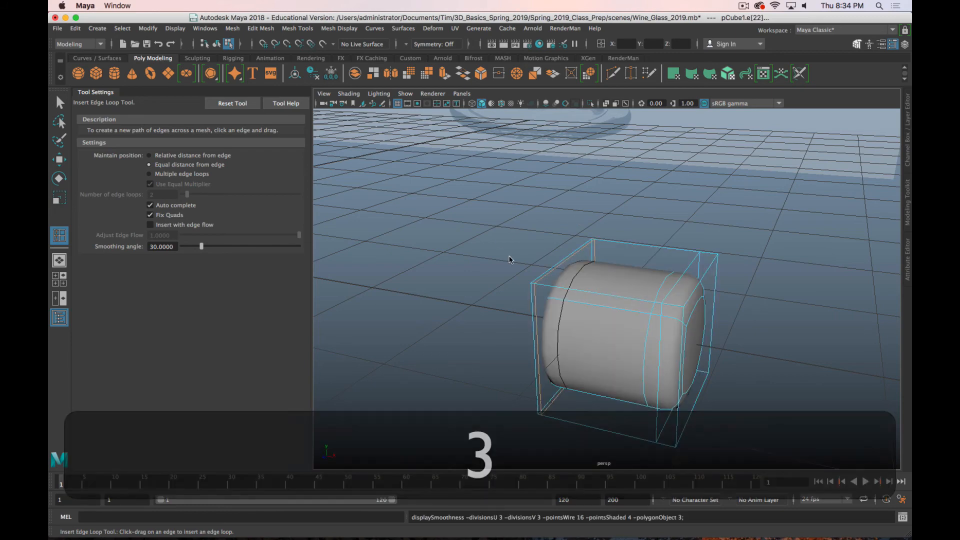
key("q")
left_click_drag(421, 353, 435, 317, "alt")
middle_click_drag(647, 375, 627, 321, "alt")
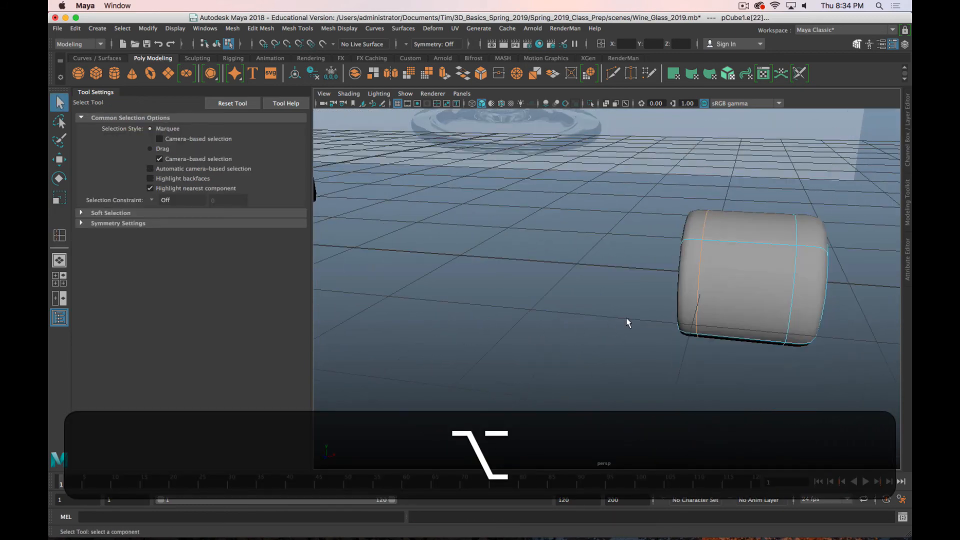
right_click_drag(628, 321, 668, 301, "alt")
middle_click_drag(810, 279, 623, 302, "alt")
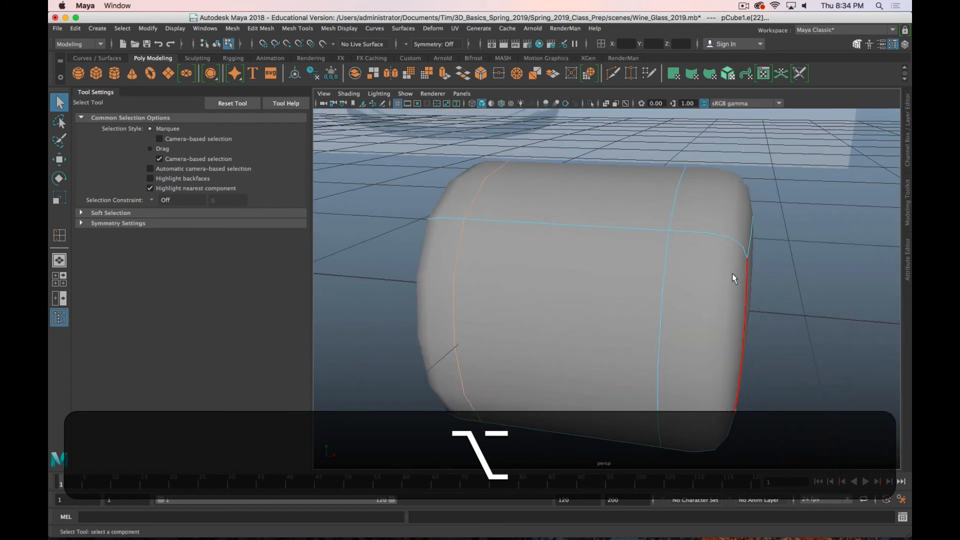
scroll(707, 293, "down", 8)
scroll(708, 292, "up", 4)
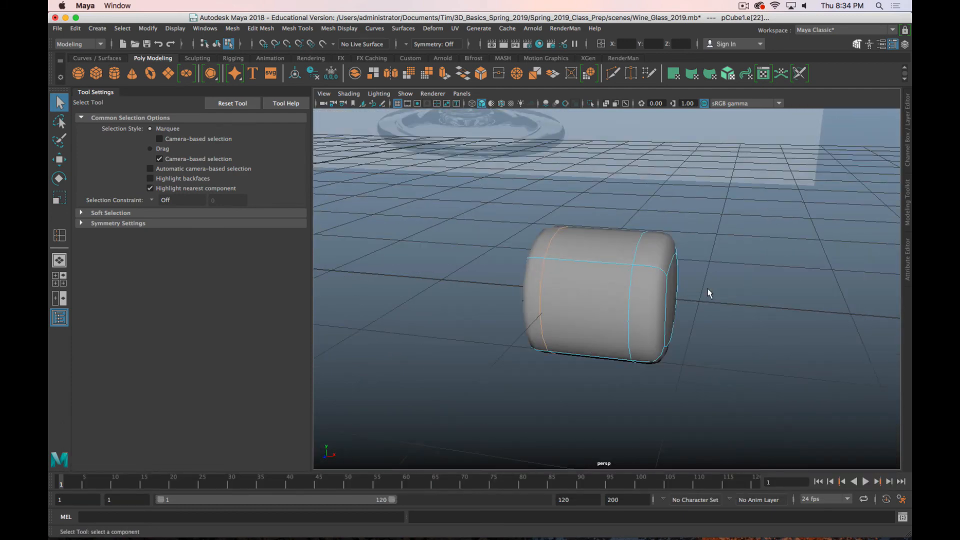
key("1")
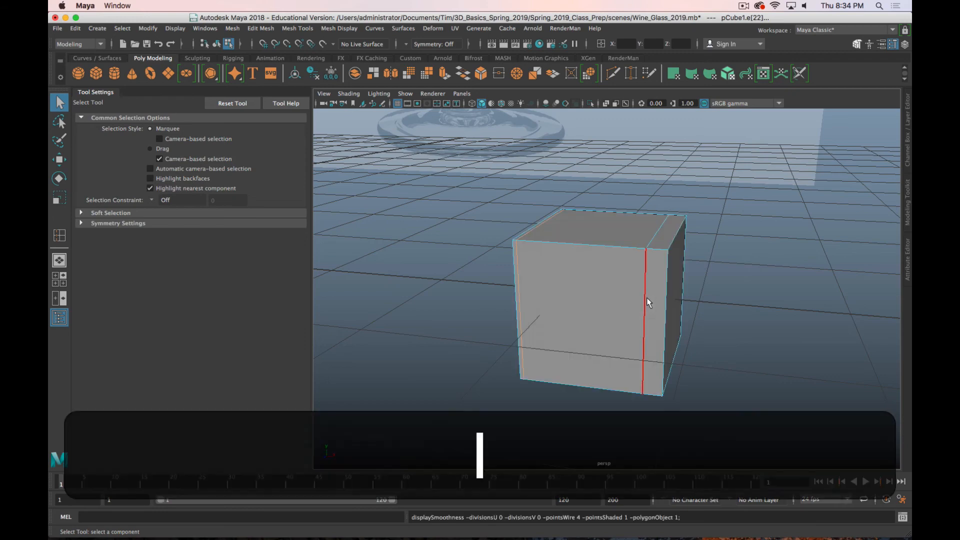
Insert four more equal-distance edge loops on the cube, close to its front, back, top and bottom edges.
left_click_drag(653, 298, 570, 312, "alt")
middle_click_drag(570, 313, 672, 301, "alt")
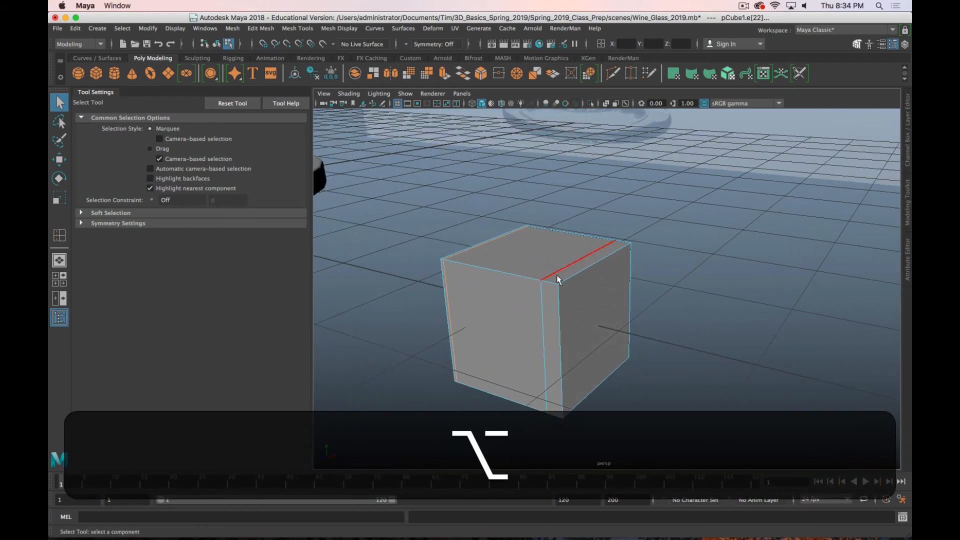
key("y")
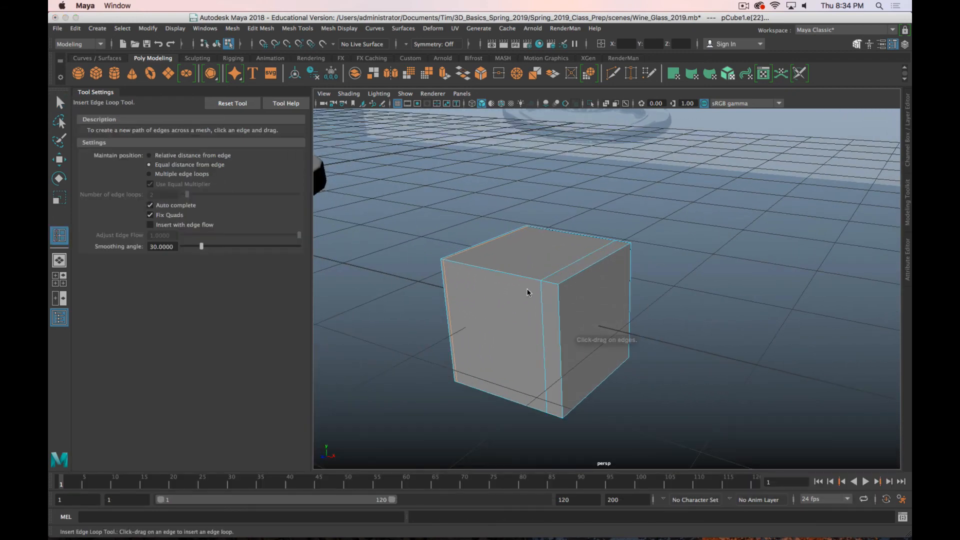
left_click(550, 275)
left_click(623, 248)
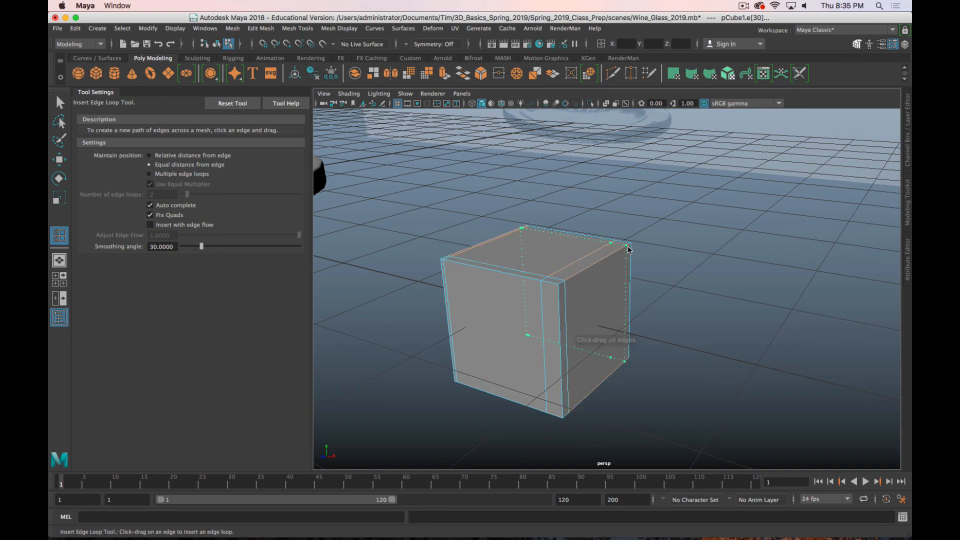
left_click(560, 292)
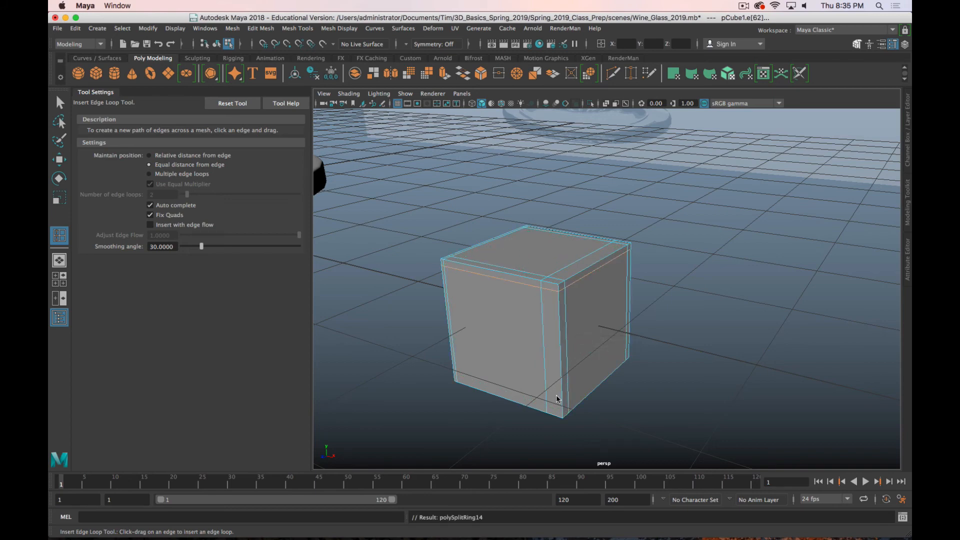
left_click(569, 401)
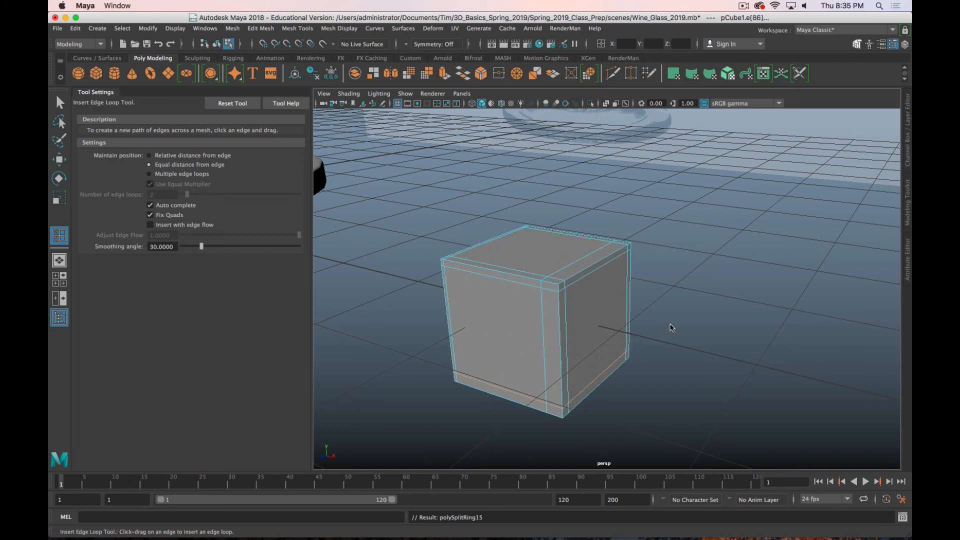
Turn on smooth mesh preview, return the cube to object mode, and examine its supported corners at different distances.
key("3")
key("q")
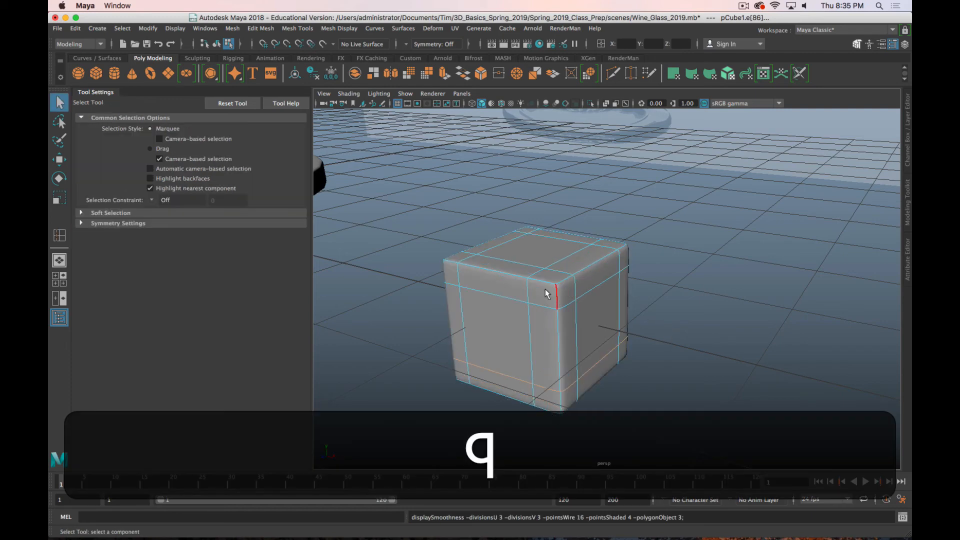
right_click_drag(542, 233, 609, 228)
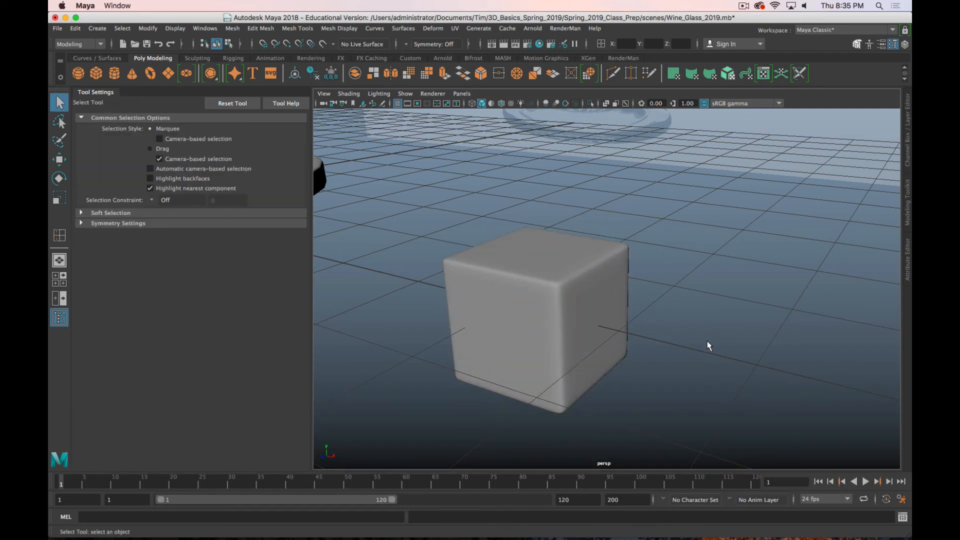
scroll(707, 344, "up", 3)
scroll(707, 344, "down", 6)
scroll(707, 344, "up", 6)
scroll(707, 344, "down", 3)
Delete the test cube and bring the whole wine glass back into view.
left_click(535, 273)
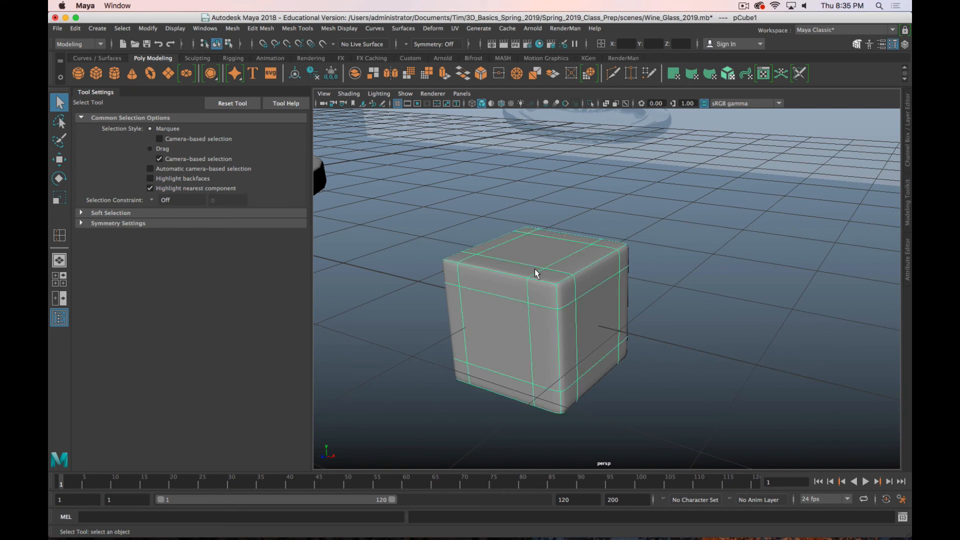
key("Delete")
scroll(535, 268, "down", 6)
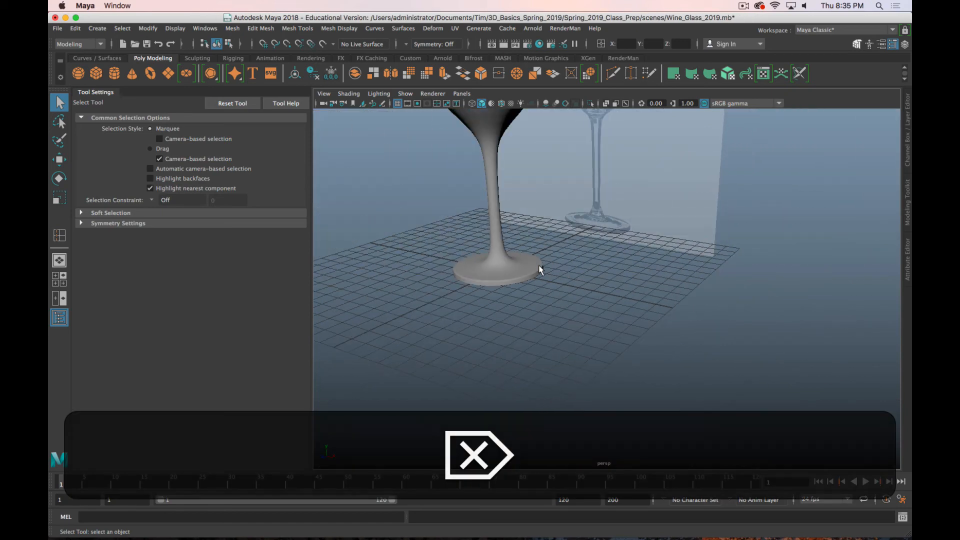
scroll(538, 265, "up", 2)
middle_click_drag(550, 260, 574, 390, "alt")
scroll(575, 389, "down", 4)
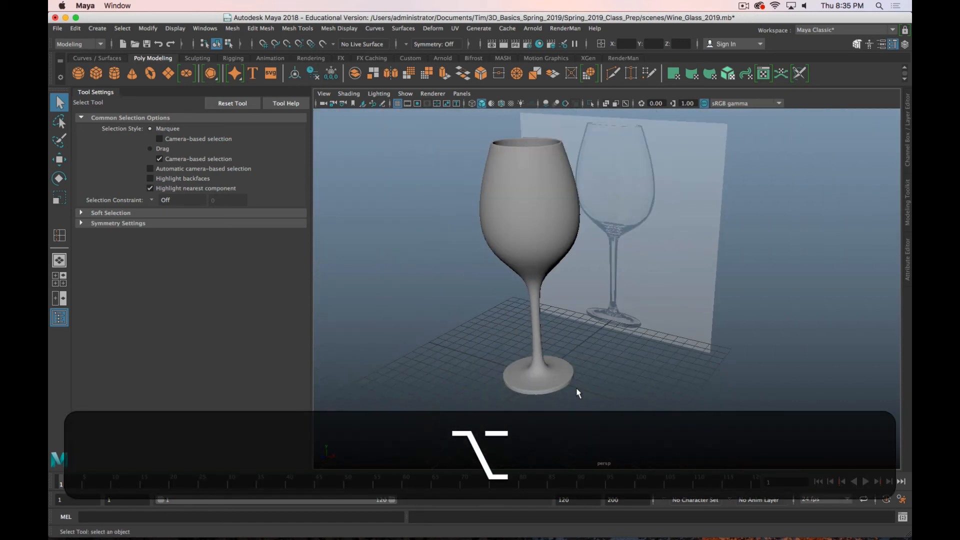
left_click_drag(587, 386, 616, 371, "alt")
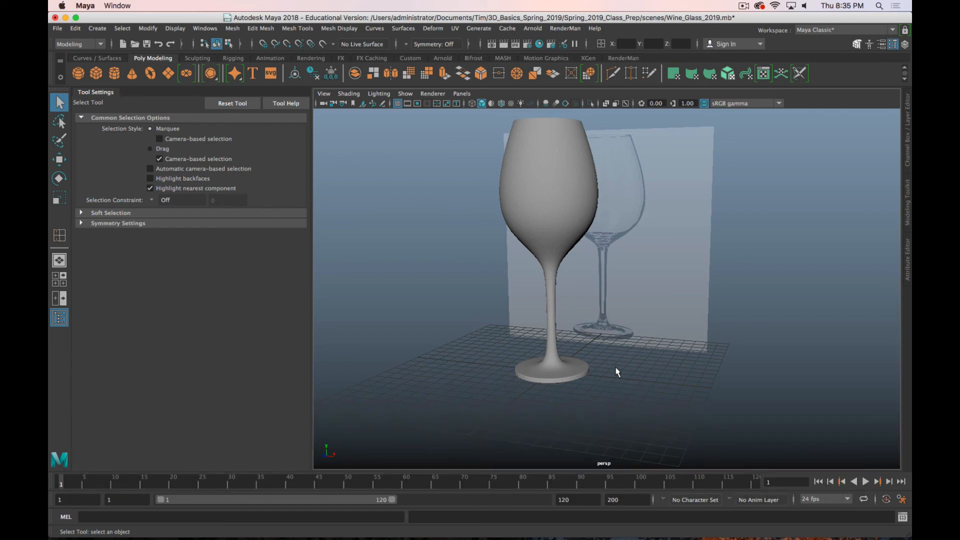
Select the wine glass and turn off its smooth mesh preview.
key("super+period")
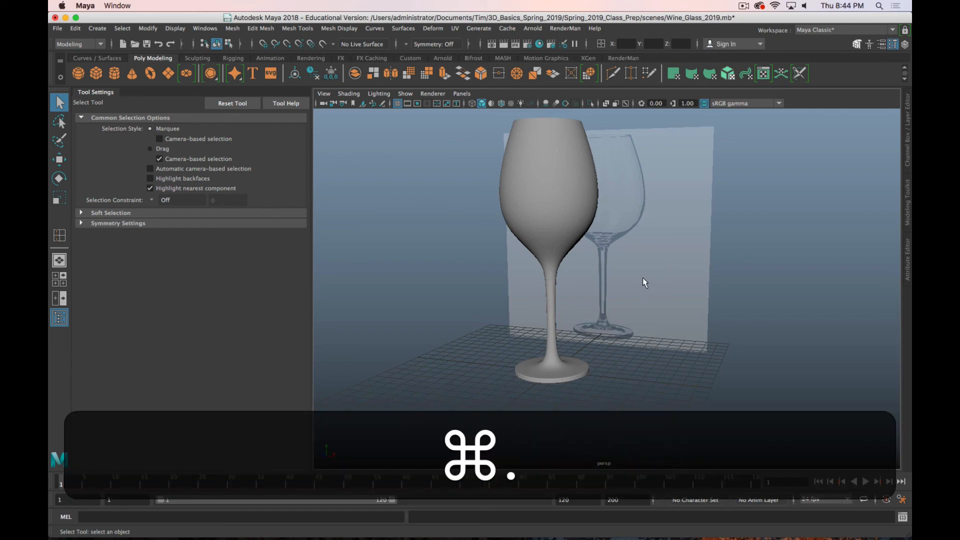
middle_click_drag(538, 250, 602, 262, "alt")
left_click(561, 294)
left_click_drag(577, 307, 521, 279, "alt")
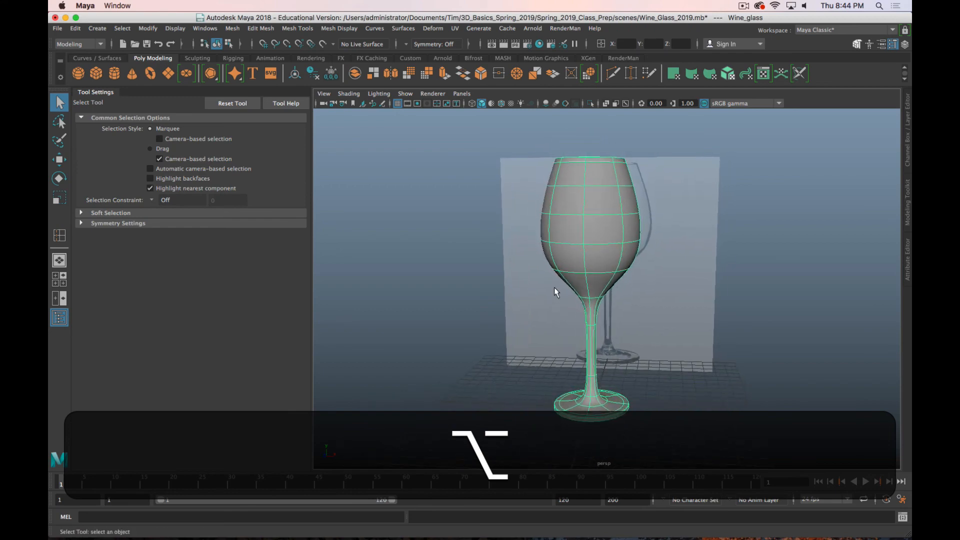
key("alt+1")
right_click_drag(557, 283, 625, 250, "alt")
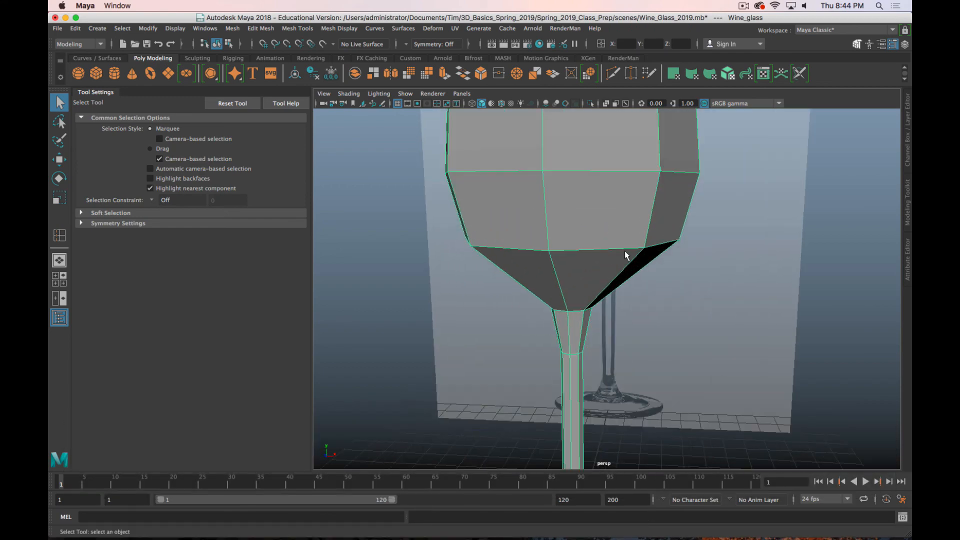
Try to insert an edge loop across the triangular faces on the underside of the glass's foot.
left_click_drag(624, 250, 590, 346, "alt")
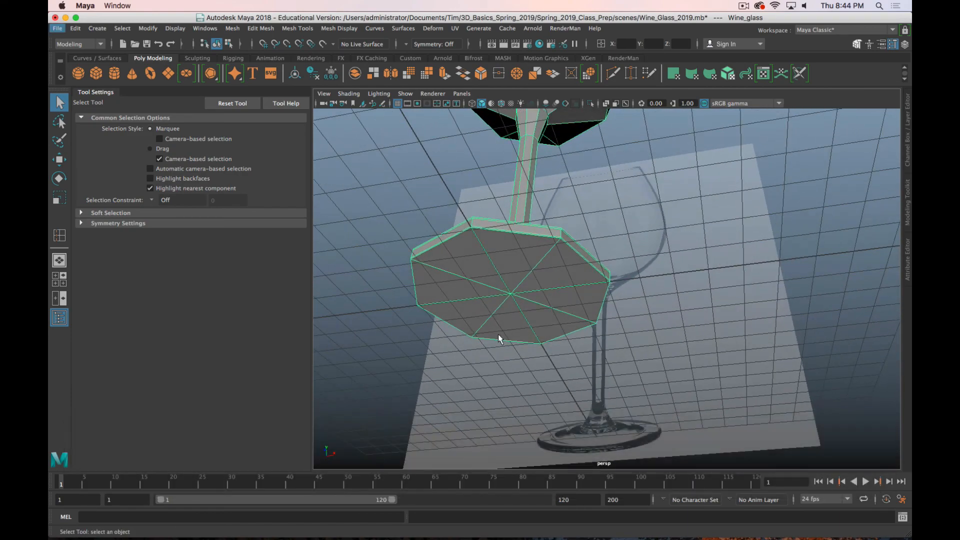
left_click_drag(527, 318, 589, 265, "alt")
left_click_drag(518, 236, 546, 229, "alt")
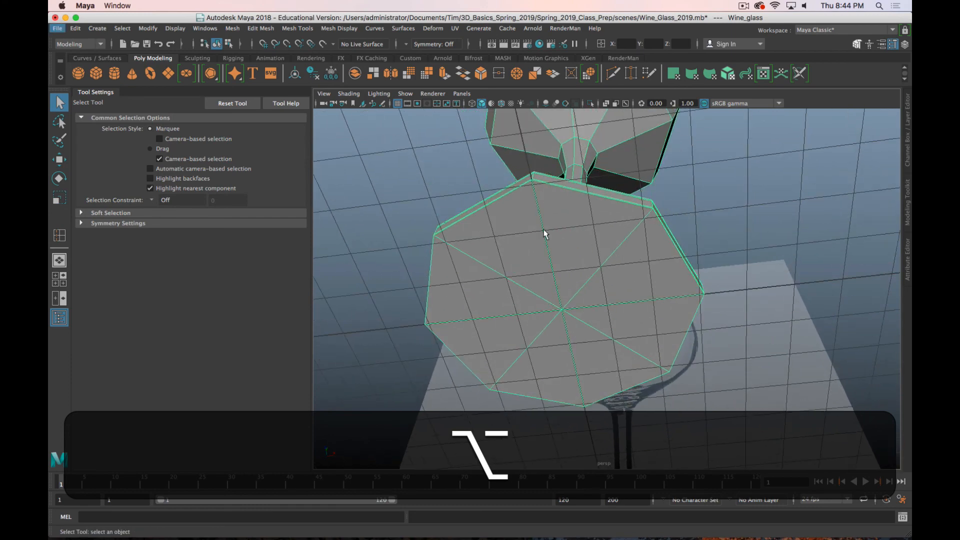
left_click(59, 236)
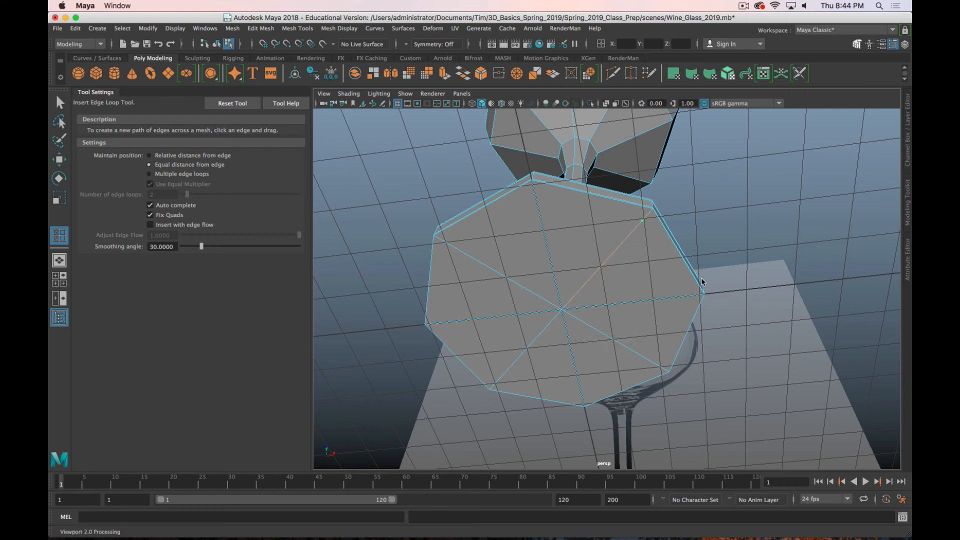
left_click(704, 294)
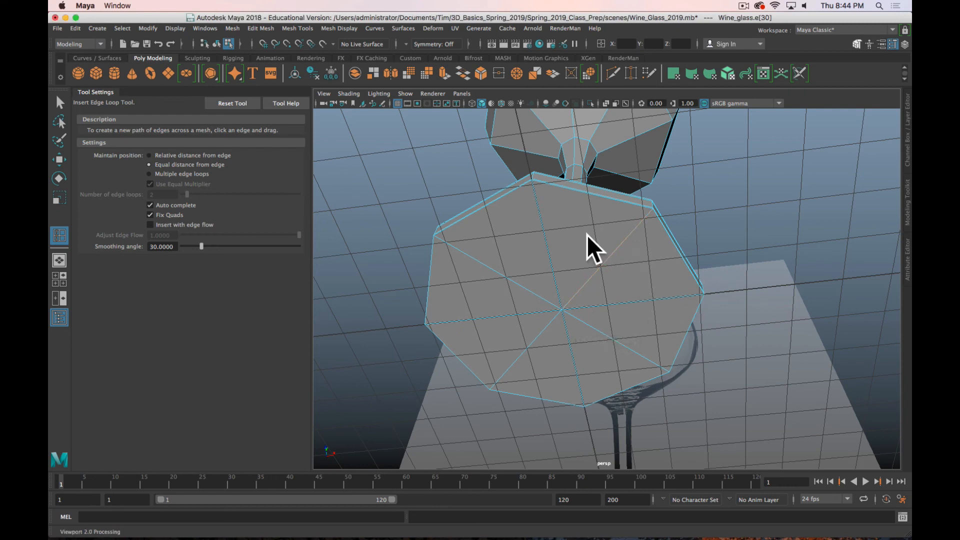
key("z")
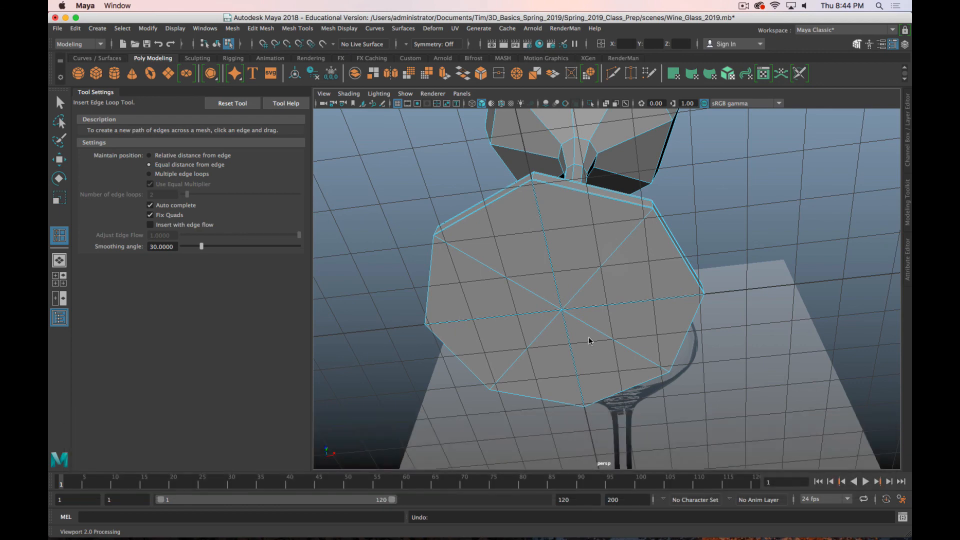
key("q")
key("w")
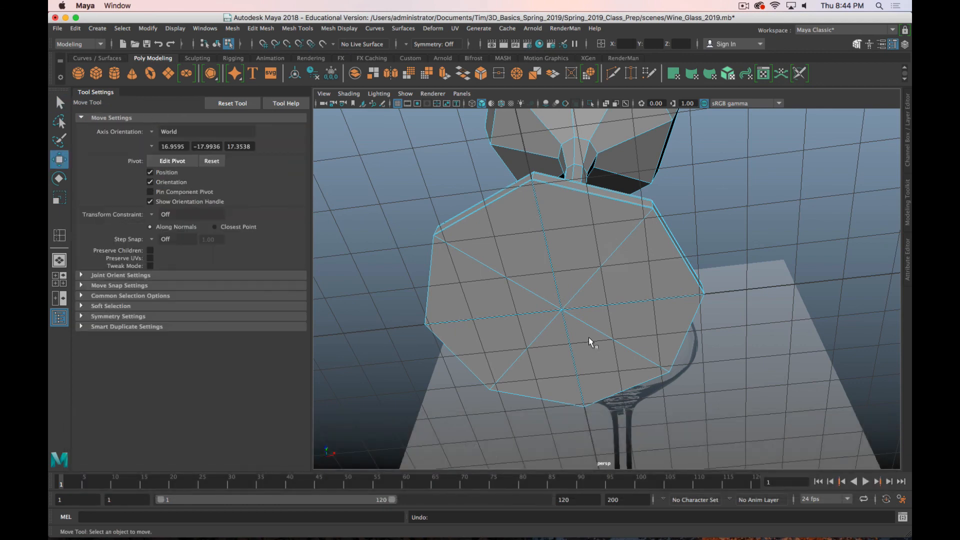
key("w")
key("q")
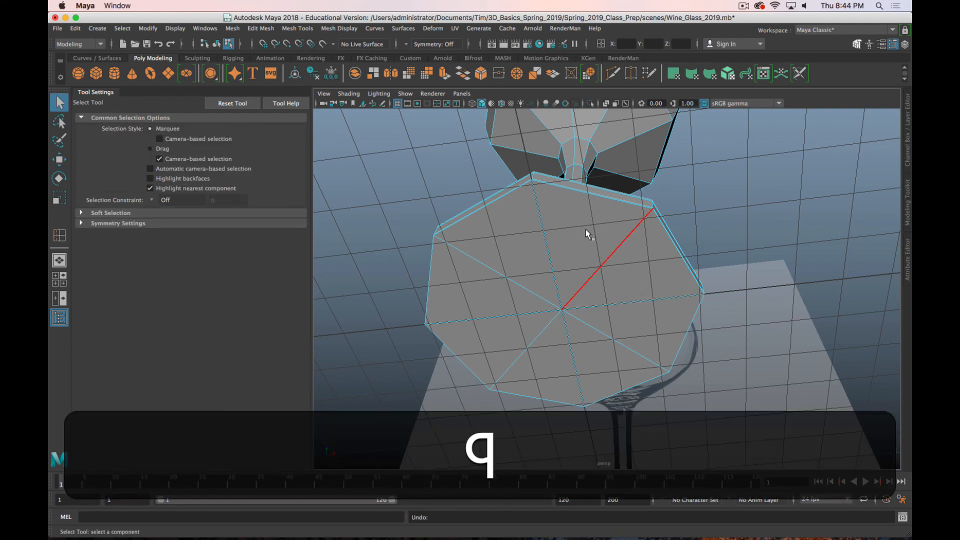
Extrude all eight triangular faces on the foot's underside together with an offset of 0.15.
right_click_drag(597, 231, 597, 261)
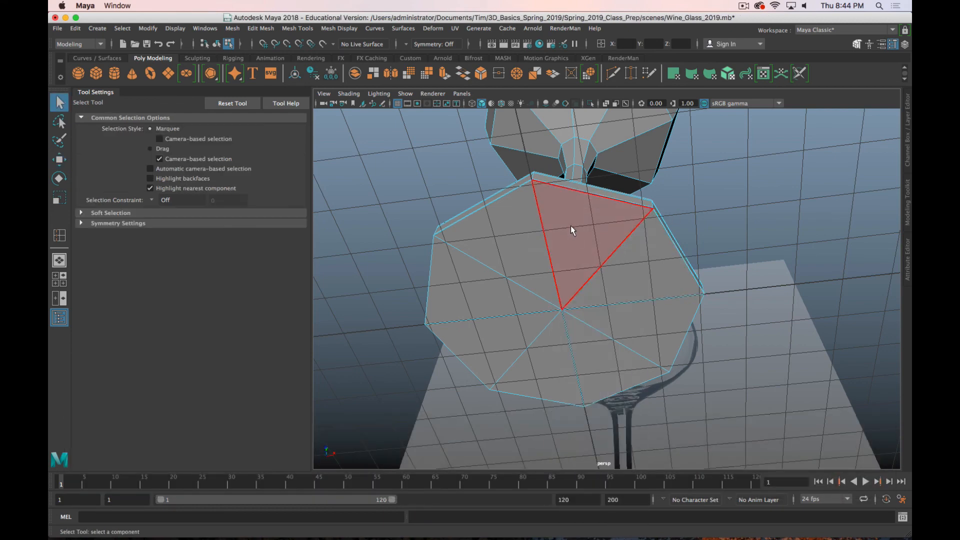
left_click(571, 226)
left_click(643, 262, "shift")
left_click(658, 331, "shift")
left_click(600, 372, "shift")
left_click(540, 365, "shift")
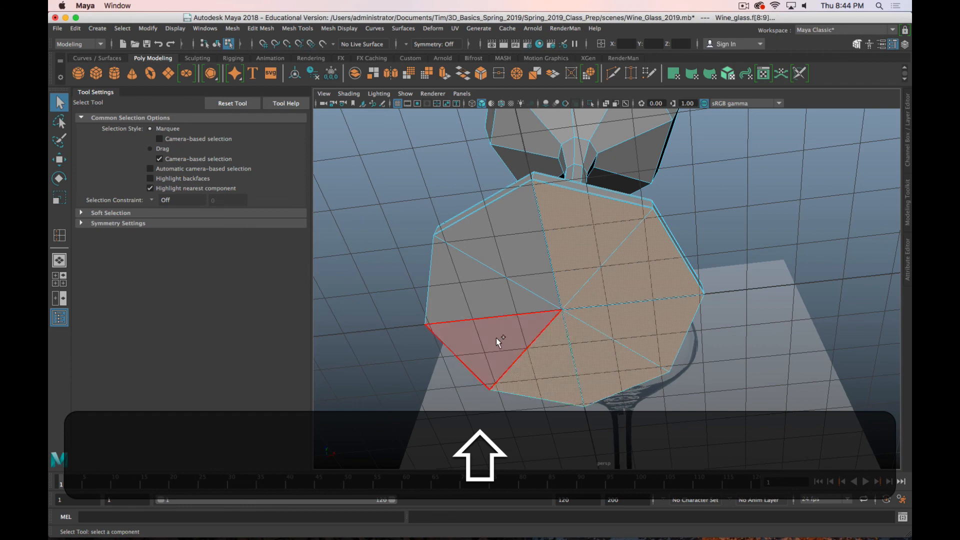
left_click(497, 340, "shift")
left_click(491, 257, "shift")
left_click(520, 225, "shift")
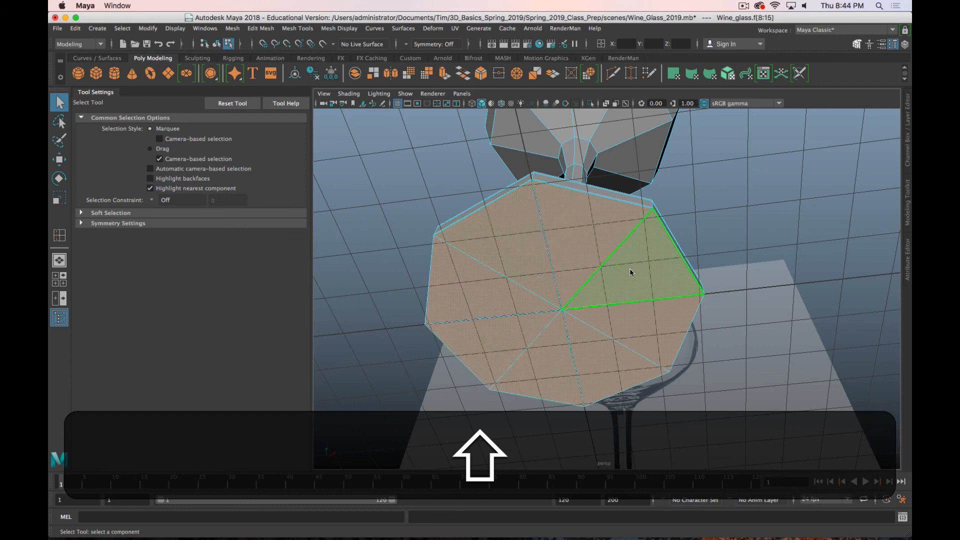
right_click_drag(630, 272, 639, 300, "shift")
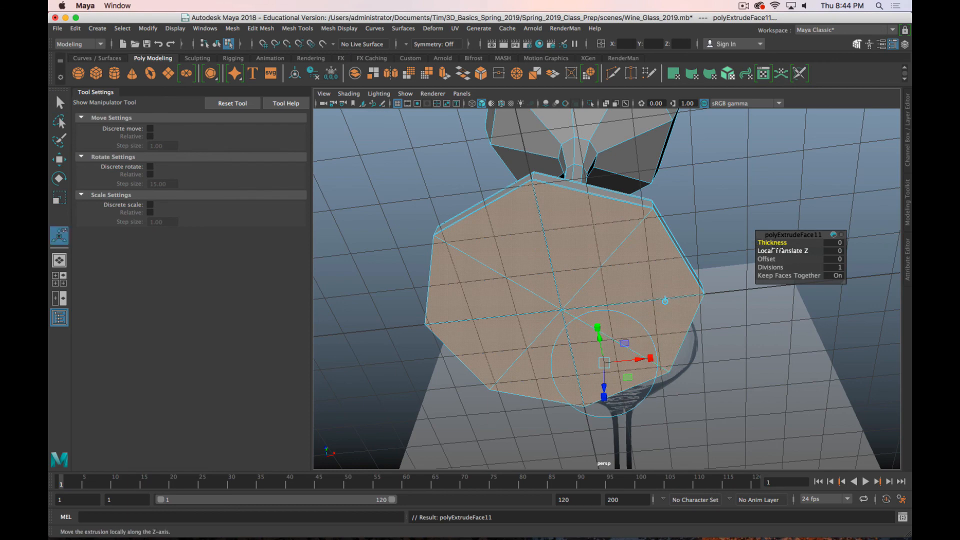
left_click(769, 259)
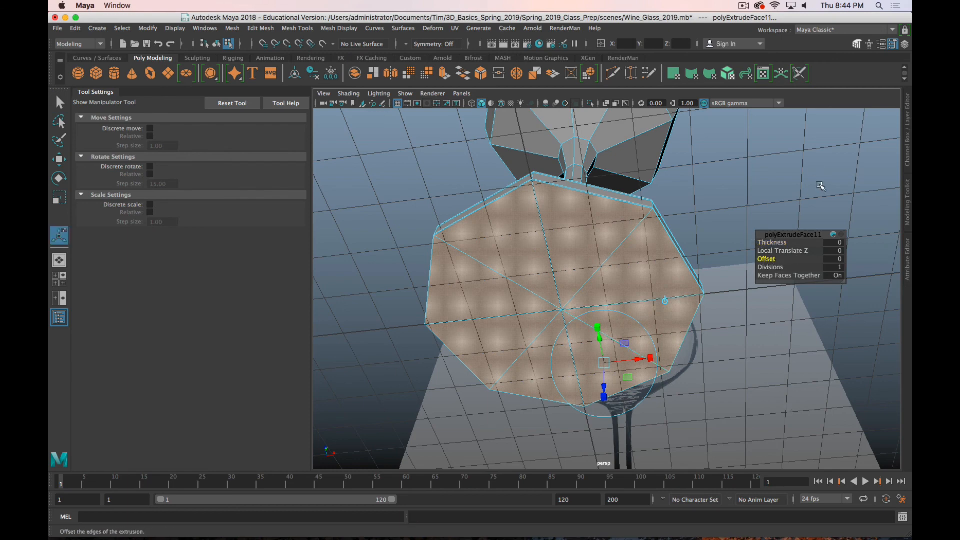
middle_click_drag(820, 185, 826, 184)
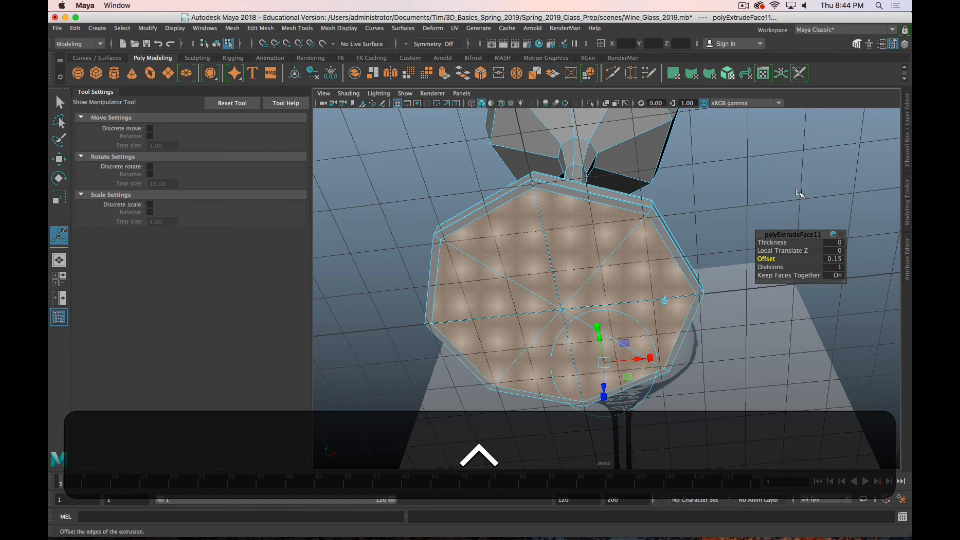
key("q")
Return the glass to object mode, examine the foot's underside in smooth mesh preview, and switch the preview off.
right_click_drag(627, 233, 657, 217)
left_click(780, 196)
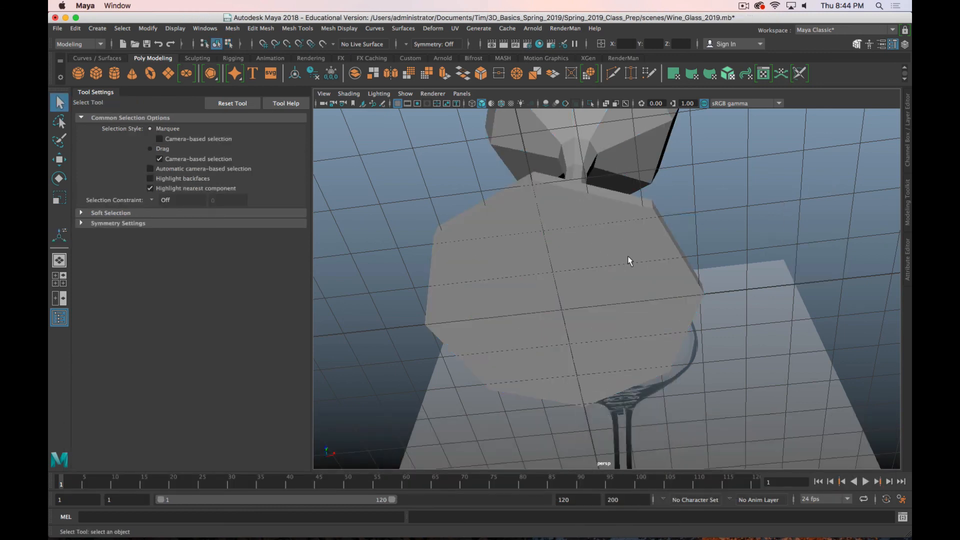
left_click(628, 256)
key("3")
left_click(759, 232)
left_click_drag(755, 240, 534, 335, "alt")
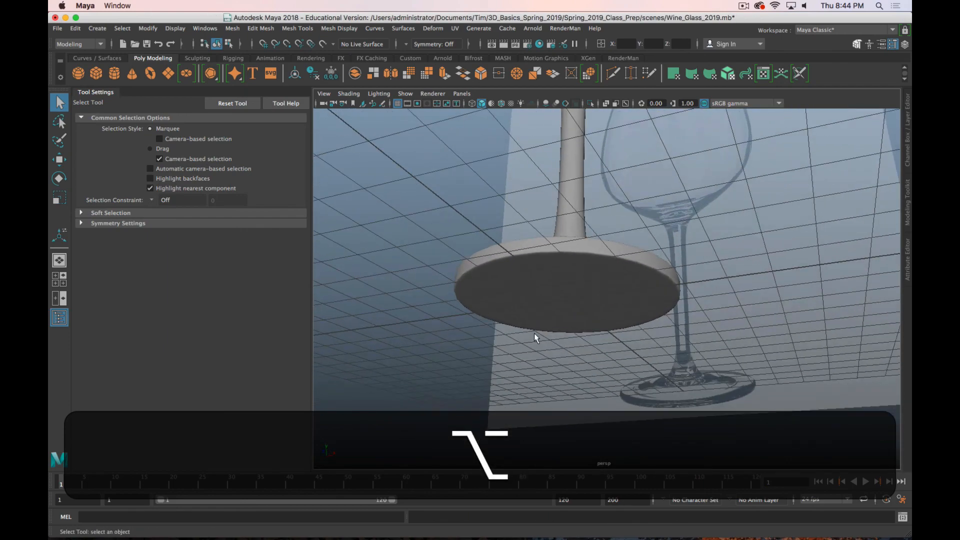
mouse_move(571, 265)
left_mouse_down("alt")
mouse_move(530, 281)
mouse_move(561, 283)
mouse_move(575, 299)
mouse_move(583, 260)
left_mouse_up("alt")
left_click_drag(607, 213, 561, 336, "alt")
left_click(590, 242)
key("1")
Insert an equal-distance edge loop around the tapered bottom of the bowl, near the taper's upper edge.
scroll(582, 330, "up", 3, "alt")
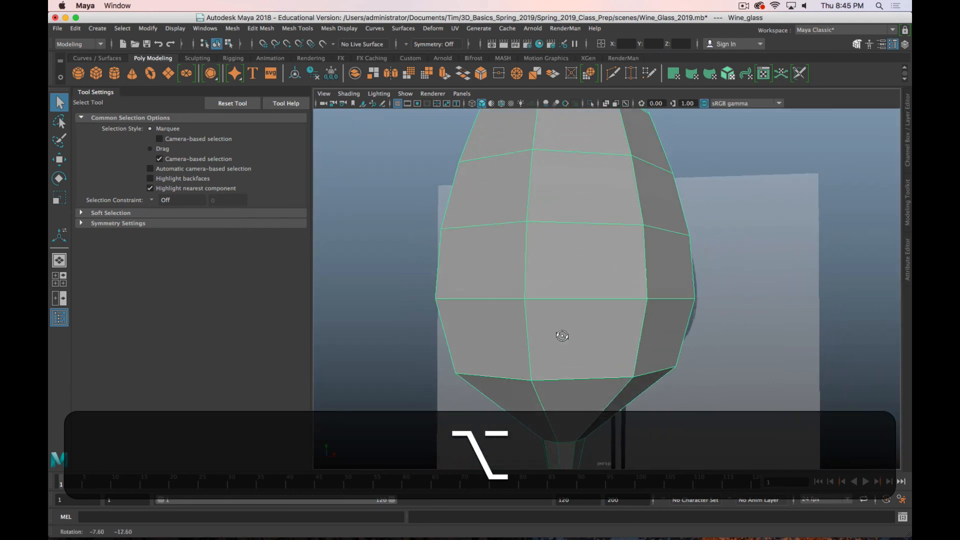
middle_click_drag(570, 353, 613, 321, "alt")
right_click(615, 276, "shift")
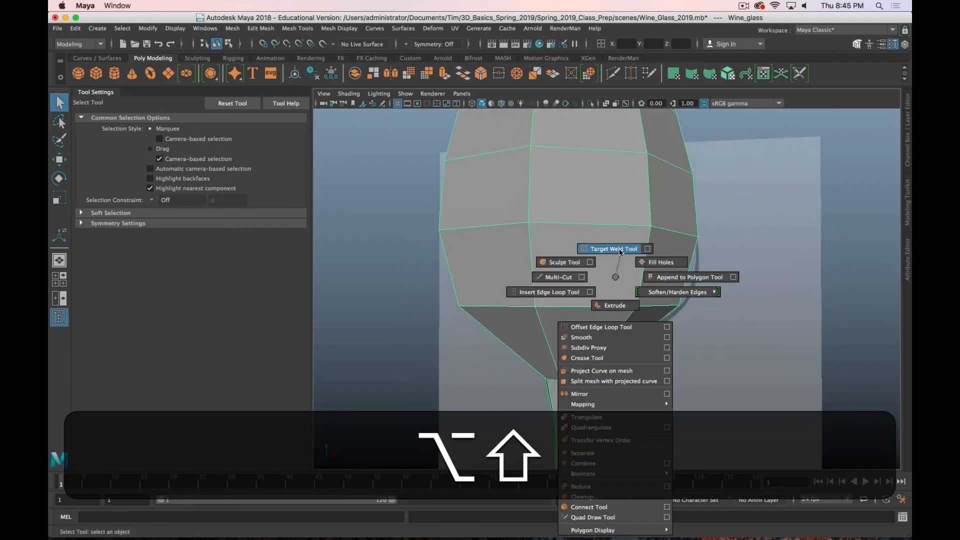
right_click_drag(615, 274, 618, 210)
right_click_drag(600, 350, 596, 409, "shift")
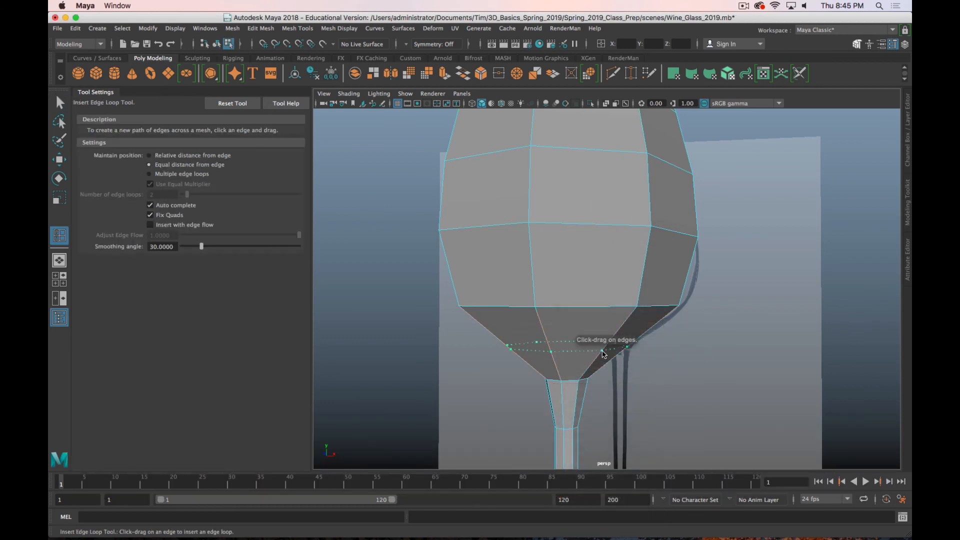
left_click(647, 342)
right_click_drag(647, 342, 655, 385, "alt")
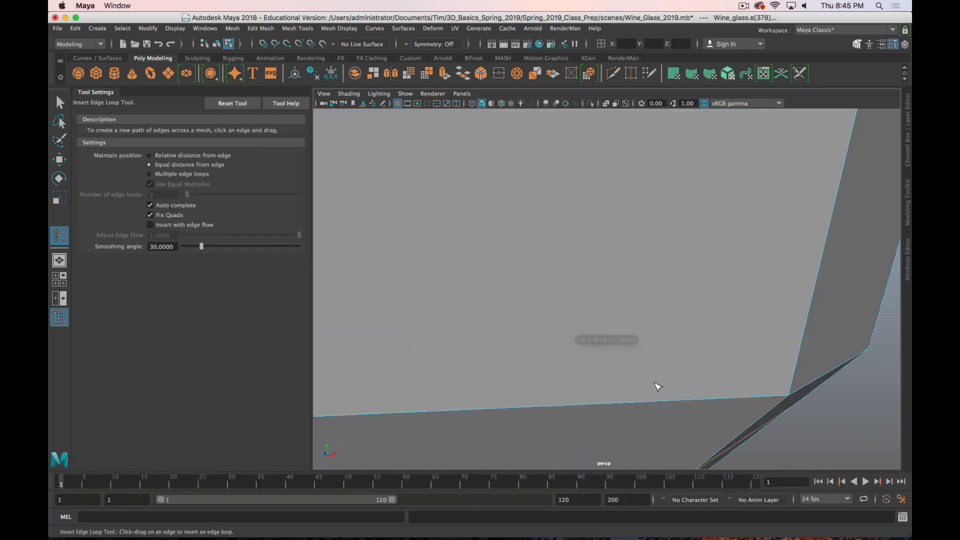
middle_click_drag(655, 385, 634, 307, "alt")
right_click_drag(635, 306, 600, 306, "alt")
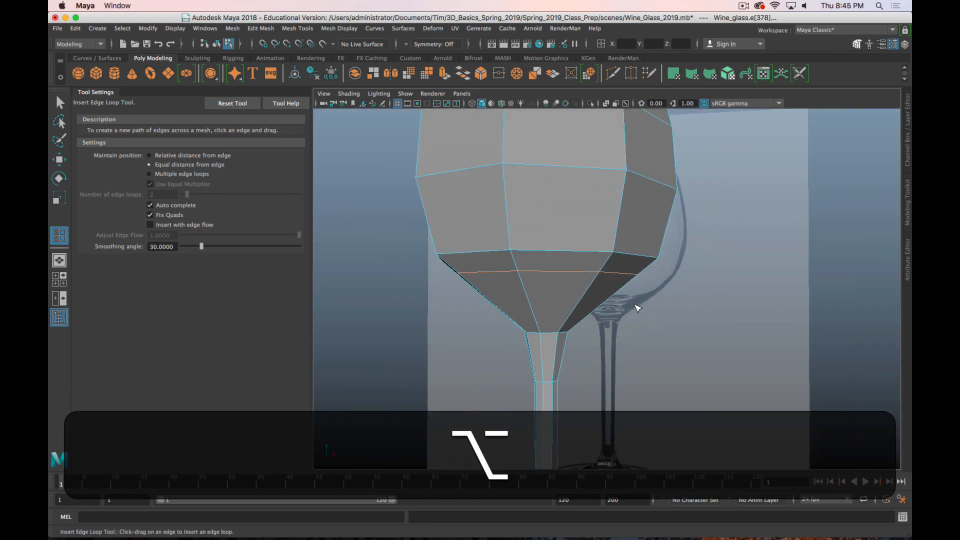
Delete two edge segments of the new loop on the bowl's taper without removing their vertices.
key("w")
key("q")
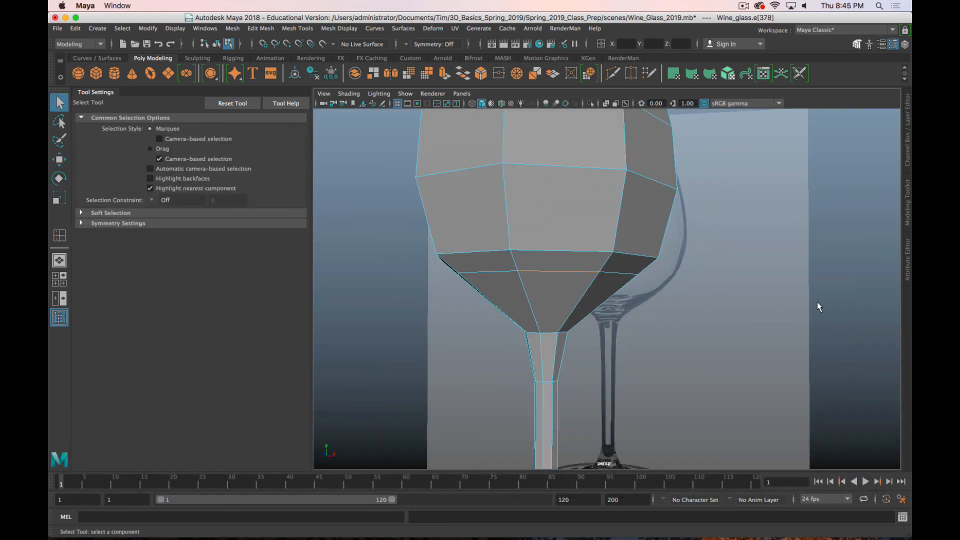
key("BackSpace")
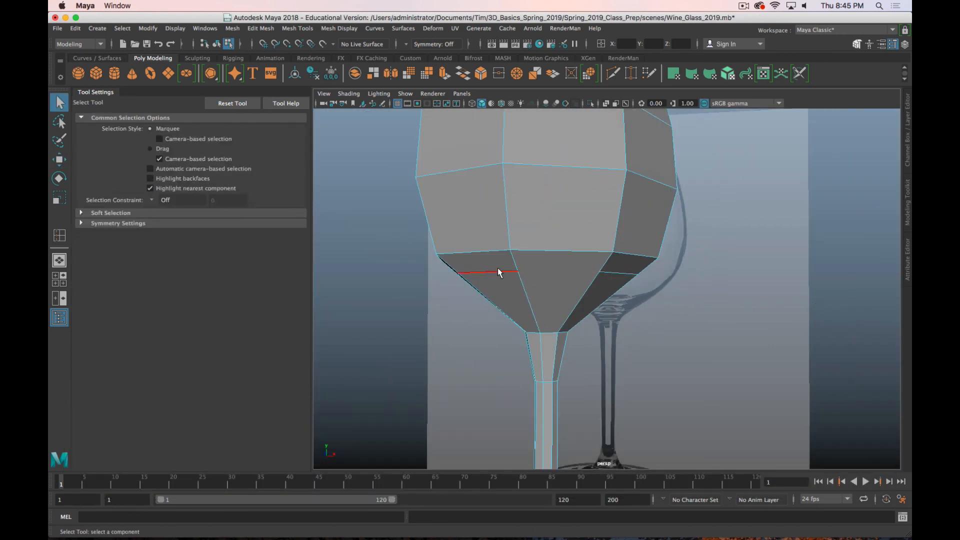
left_click(494, 272)
key("BackSpace")
Select the leftover vertex on the taper and check its effect with smooth mesh preview on and off.
left_click_drag(556, 313, 604, 284, "alt")
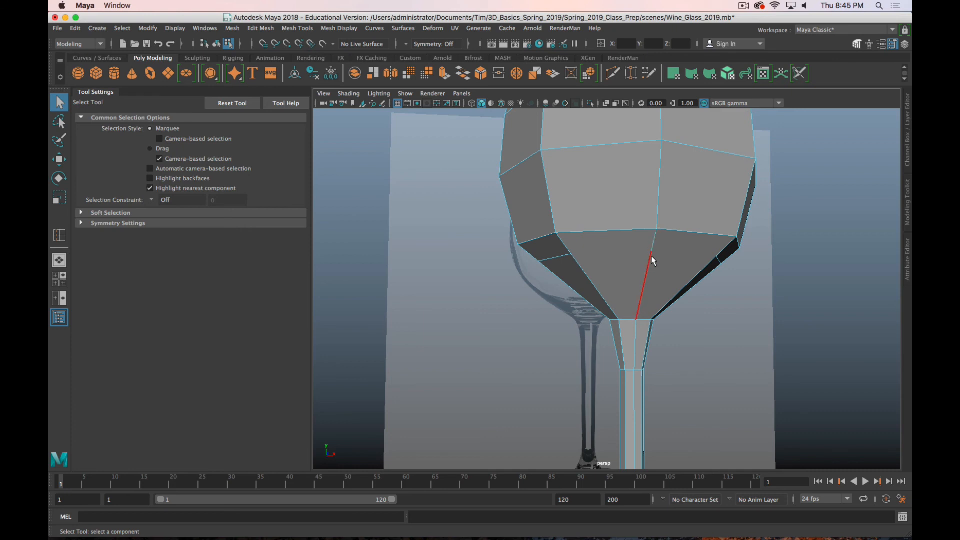
right_click_drag(651, 256, 628, 250)
left_click(656, 250)
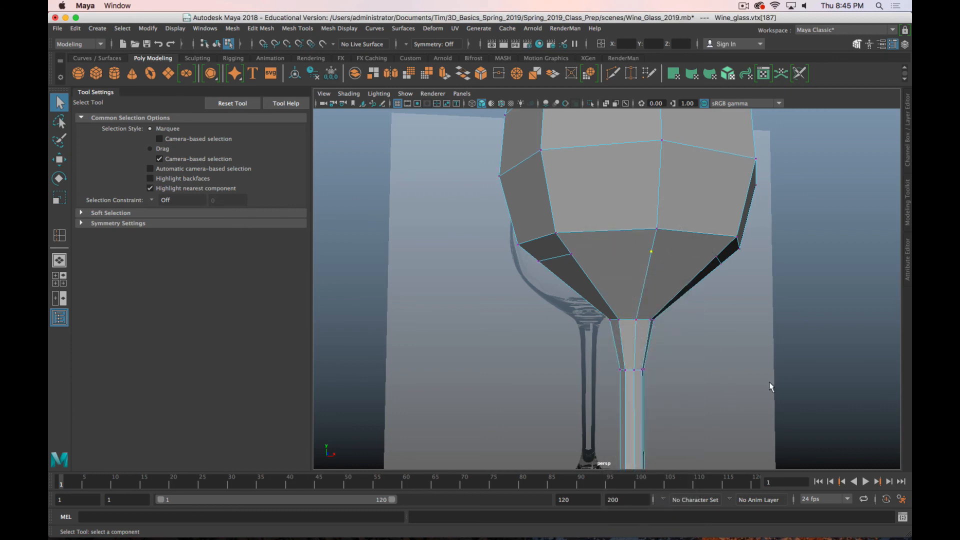
key("3")
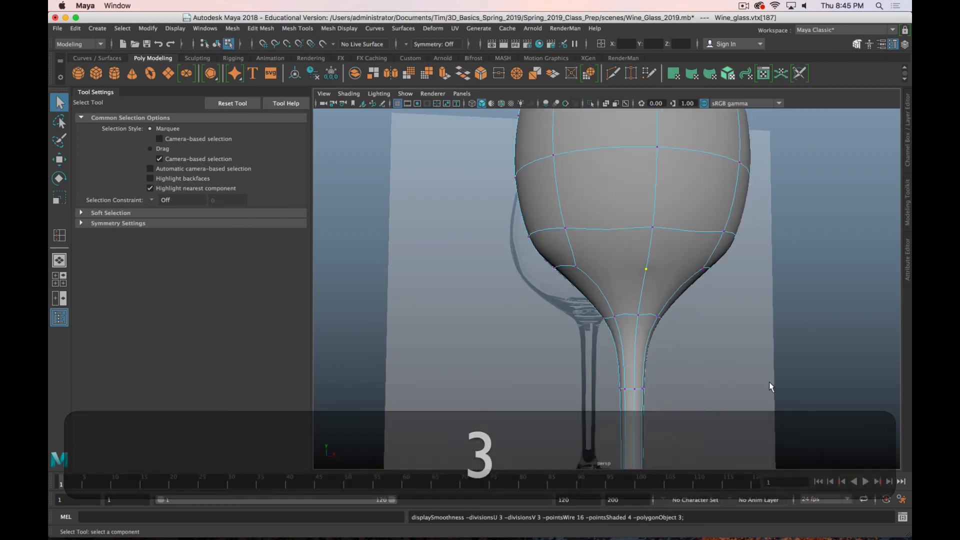
key("1")
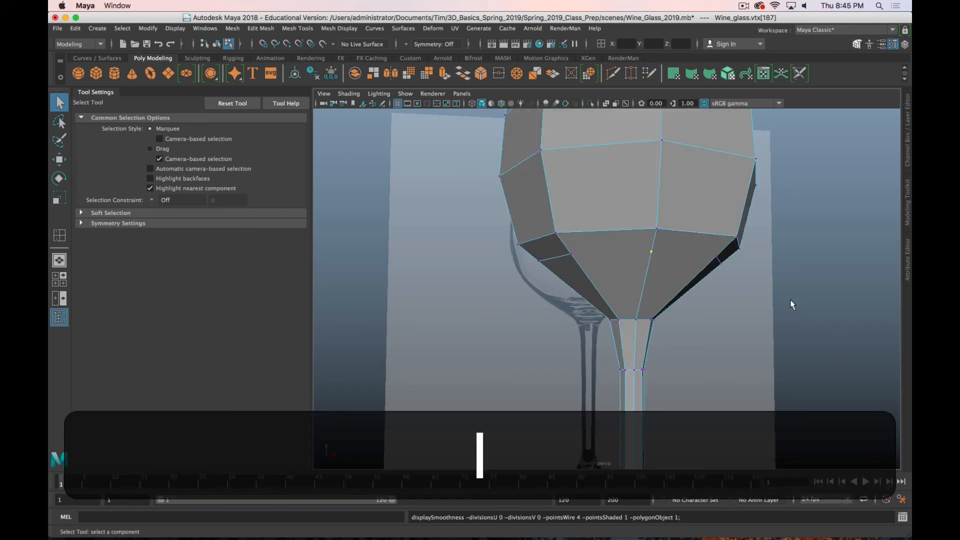
Undo the deletion of the loop's edge segments on the bowl's taper.
key("z")
key("z")
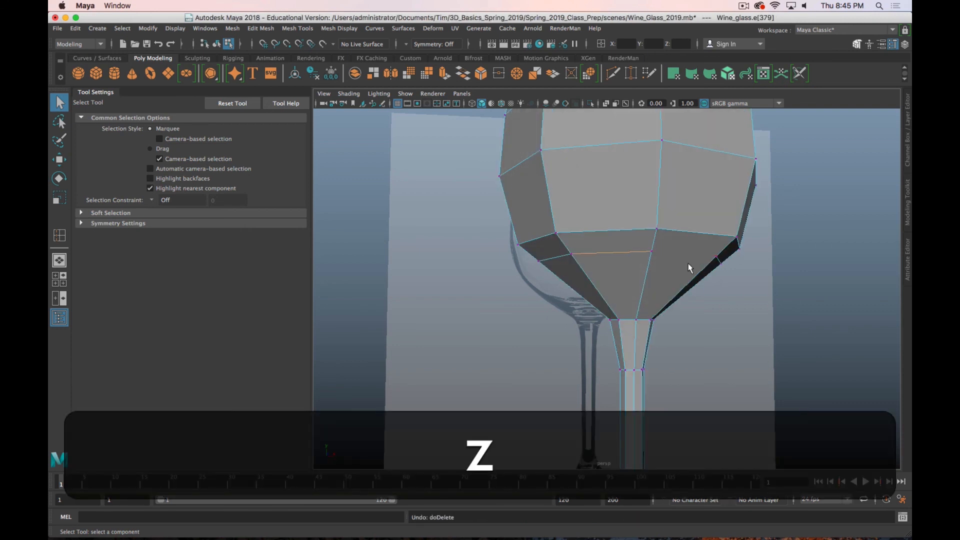
mouse_move(653, 281)
left_mouse_down("alt")
mouse_move(589, 285)
mouse_move(662, 291)
left_mouse_up("alt")
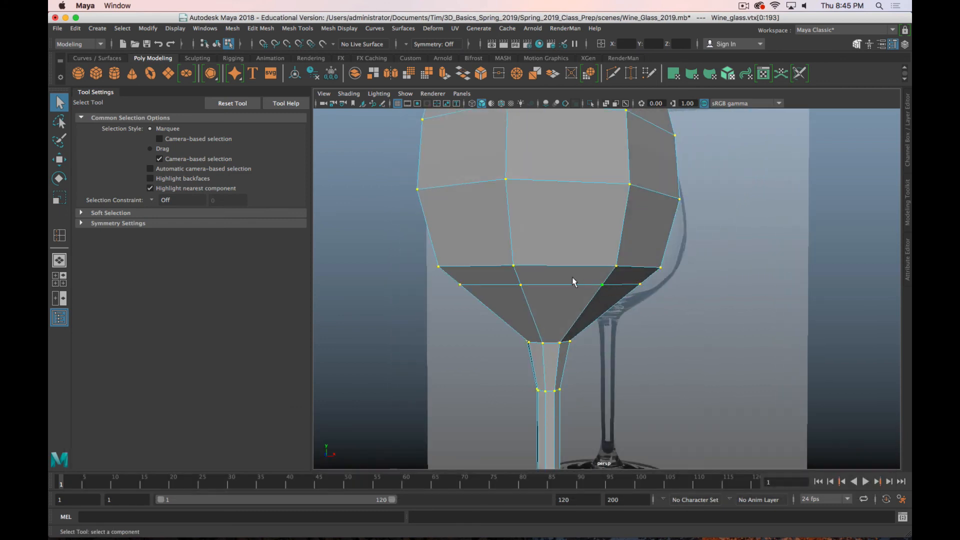
Select the whole edge loop on the bowl's taper and delete it together with its vertices.
right_click_drag(572, 235, 572, 204)
left_click(574, 284)
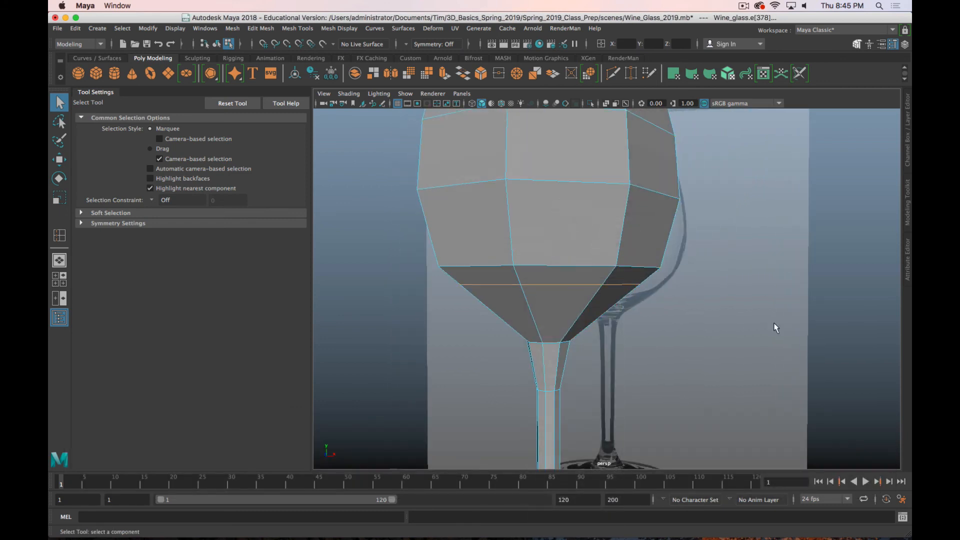
key("ctrl+BackSpace")
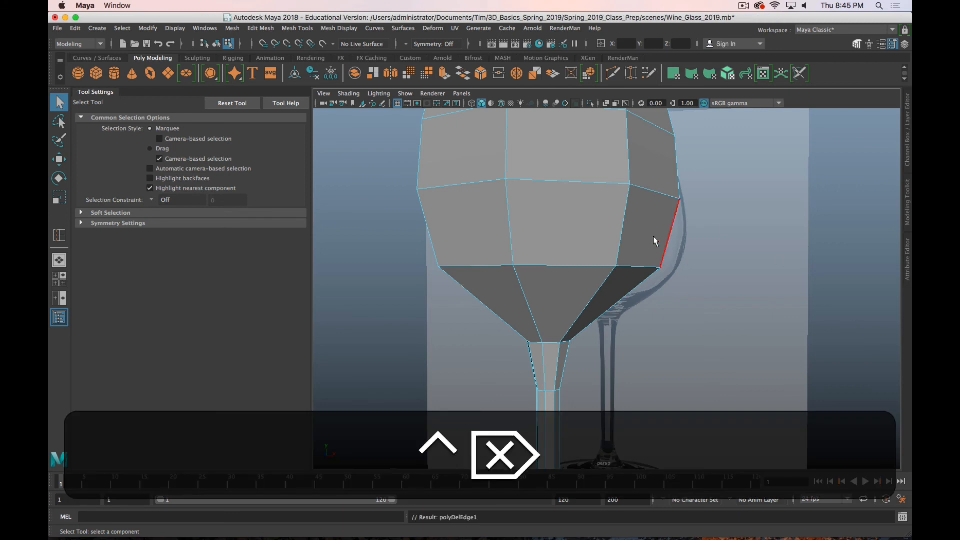